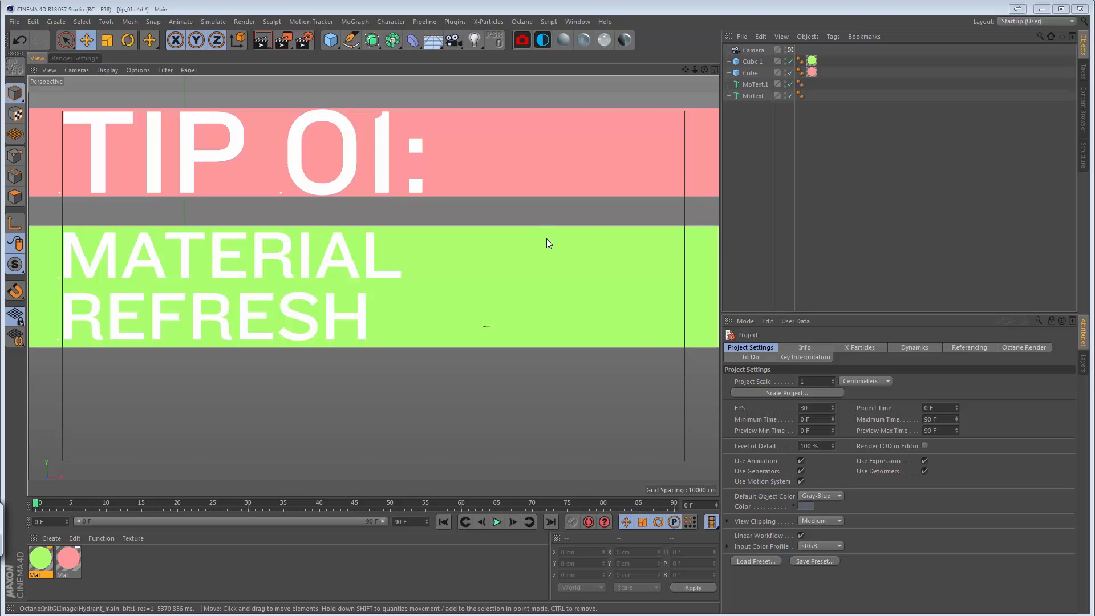
Switch to the open project quick_tip_material_refresh_01.c4d.
key(v)
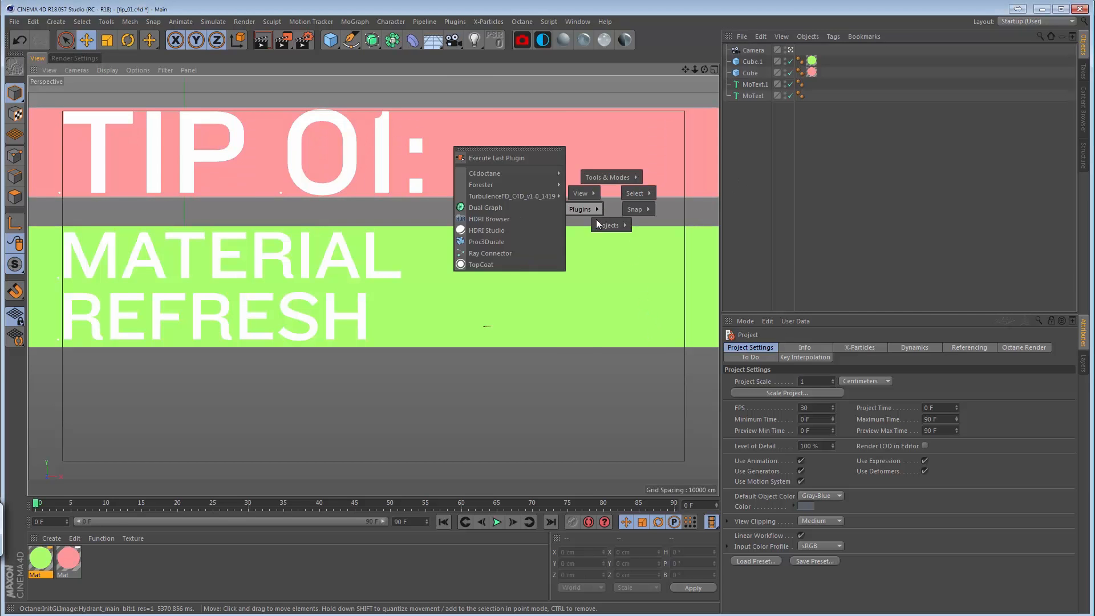
mouse_move(605, 227)
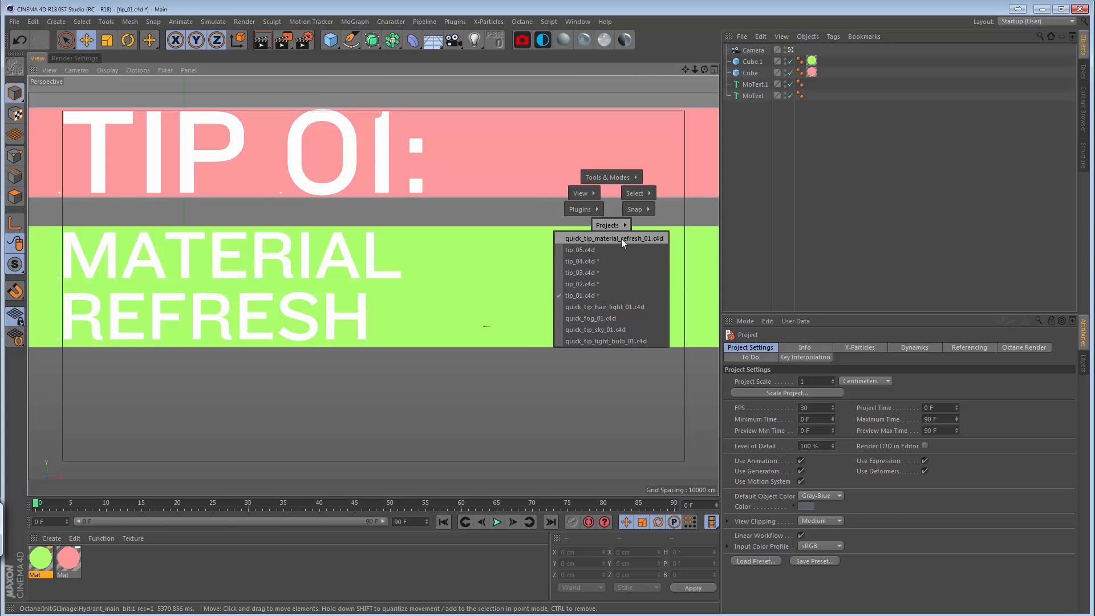
click(621, 239)
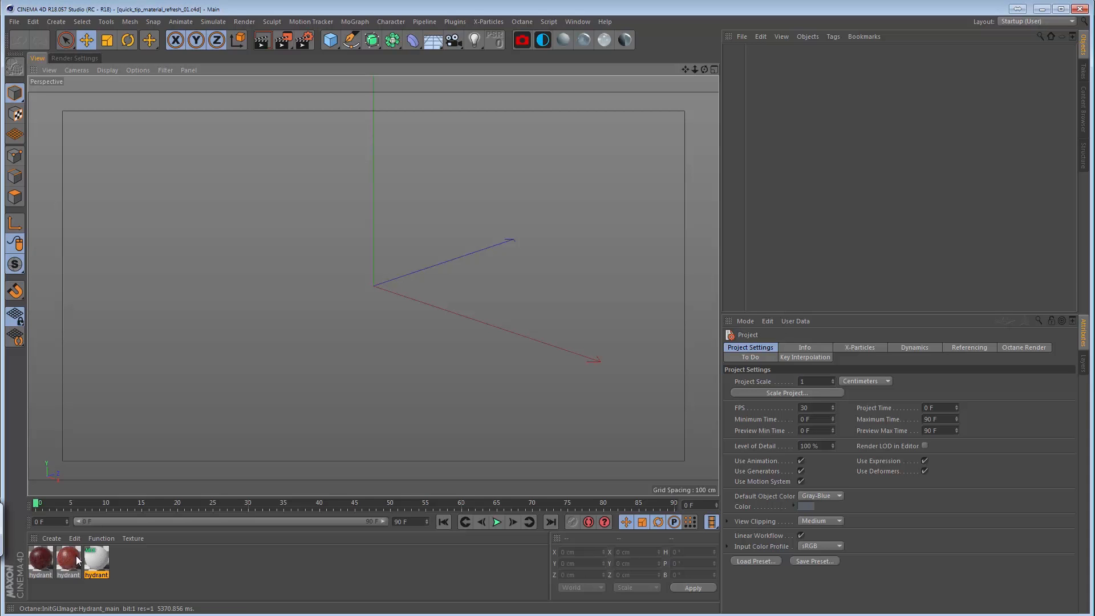
Open the hydrant_01 material for editing, and bring up hydrant_02 and the hydrant mix material in turn to refresh their previews.
double_click(43, 563)
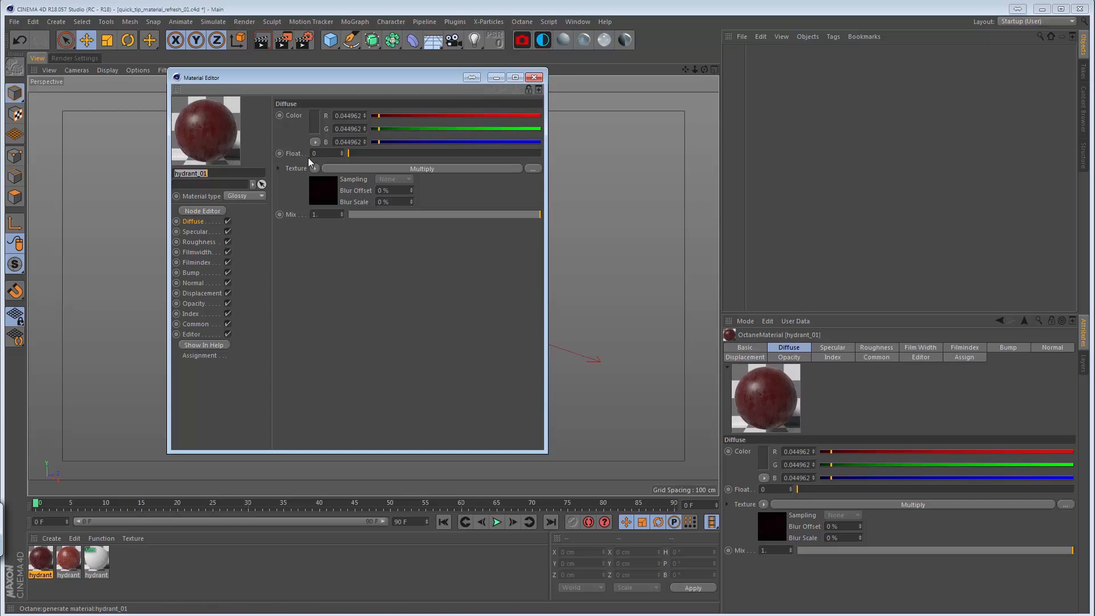
click(70, 563)
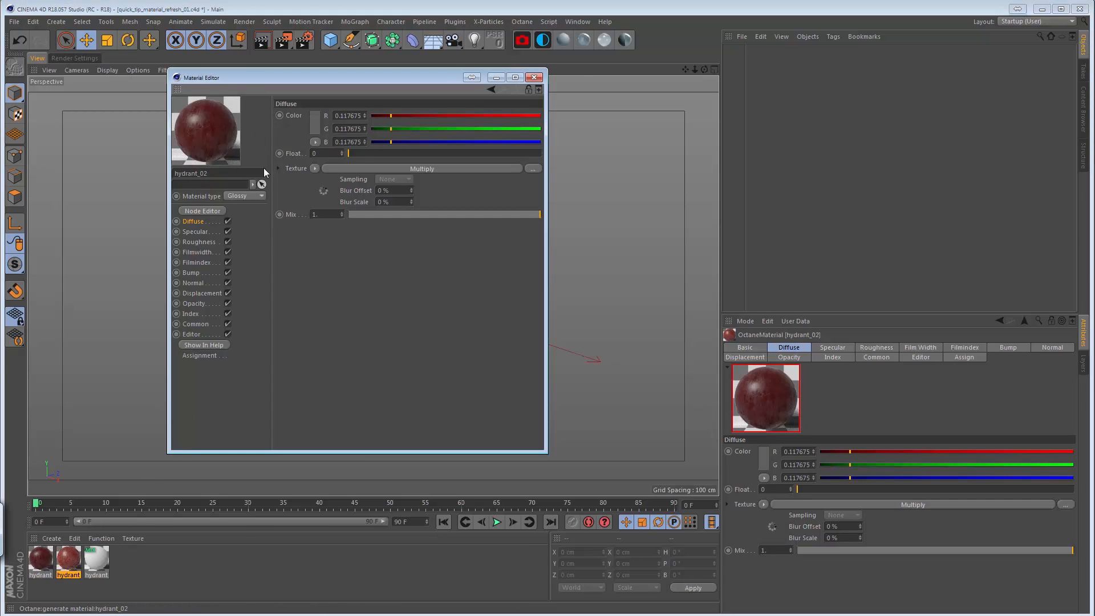
click(98, 562)
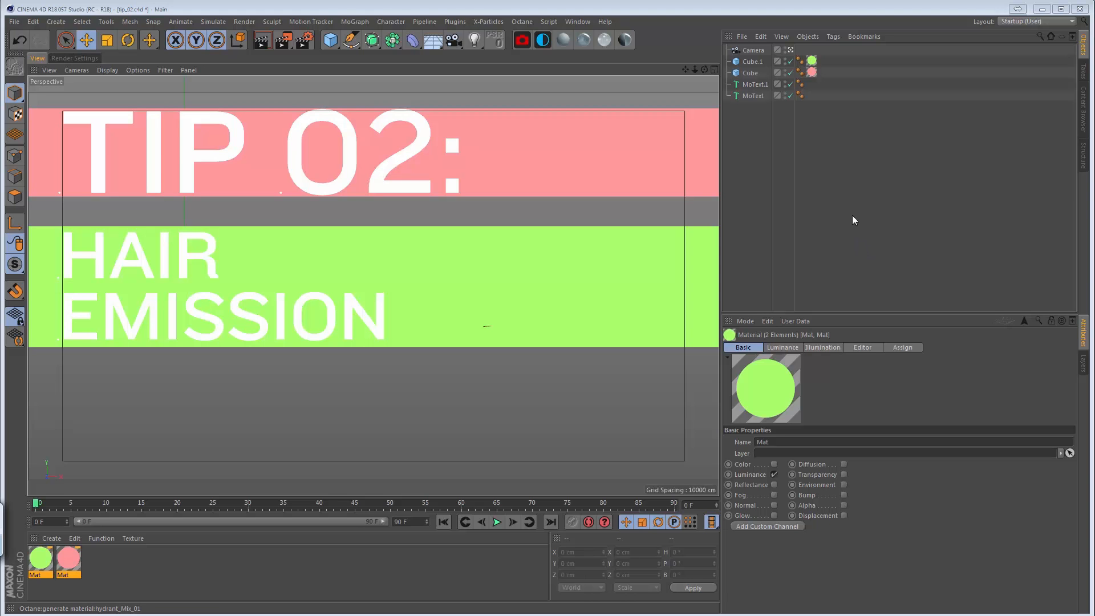
Switch to the project quick_tip_hair_light_01.c4d and display the hair settings of the Helix's Octane object tag.
key(v)
mouse_move(845, 237)
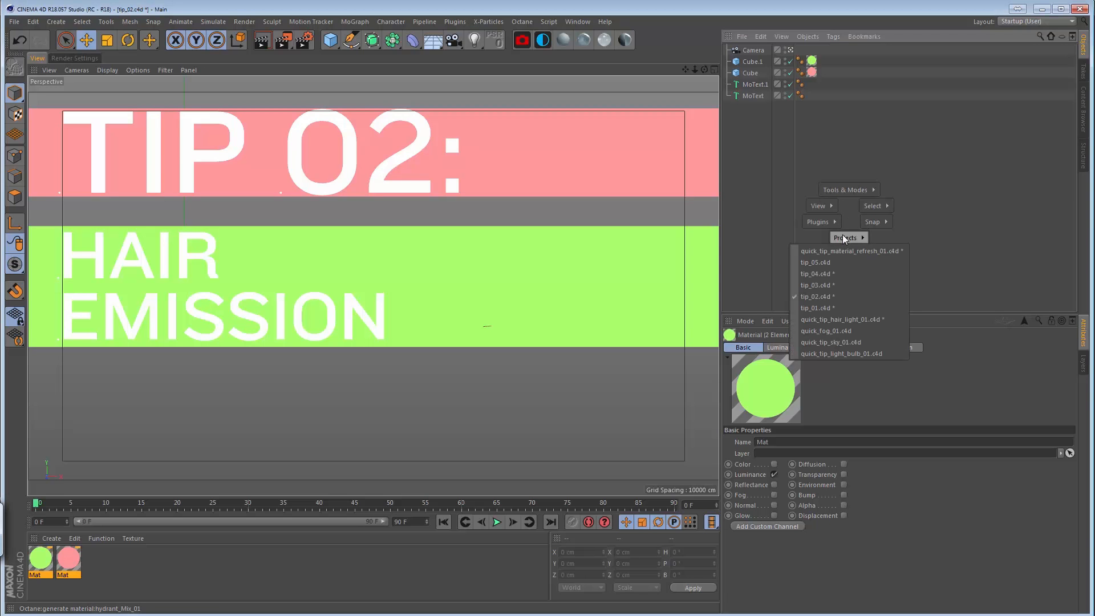
click(885, 320)
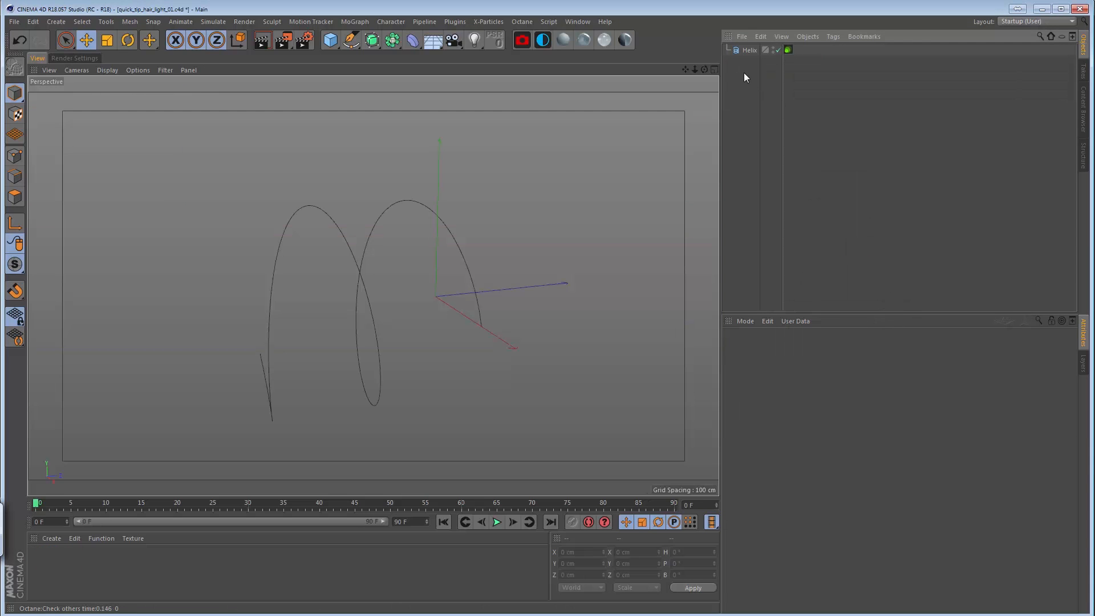
click(746, 51)
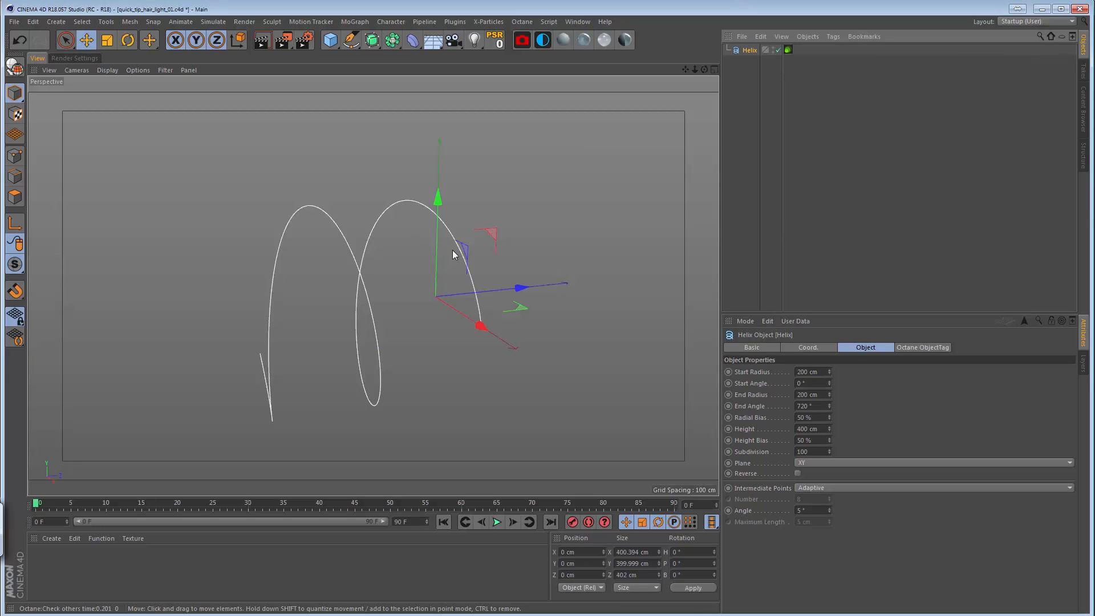
click(787, 50)
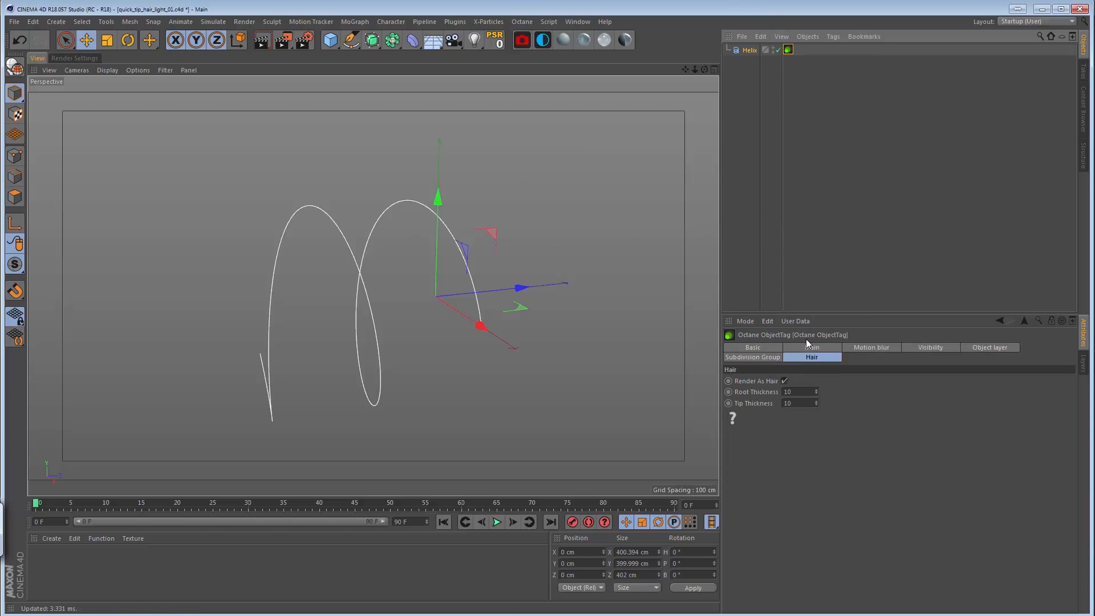
Toggle Render As Hair off and back on for the Helix to compare its appearance in the Live Viewer.
click(784, 381)
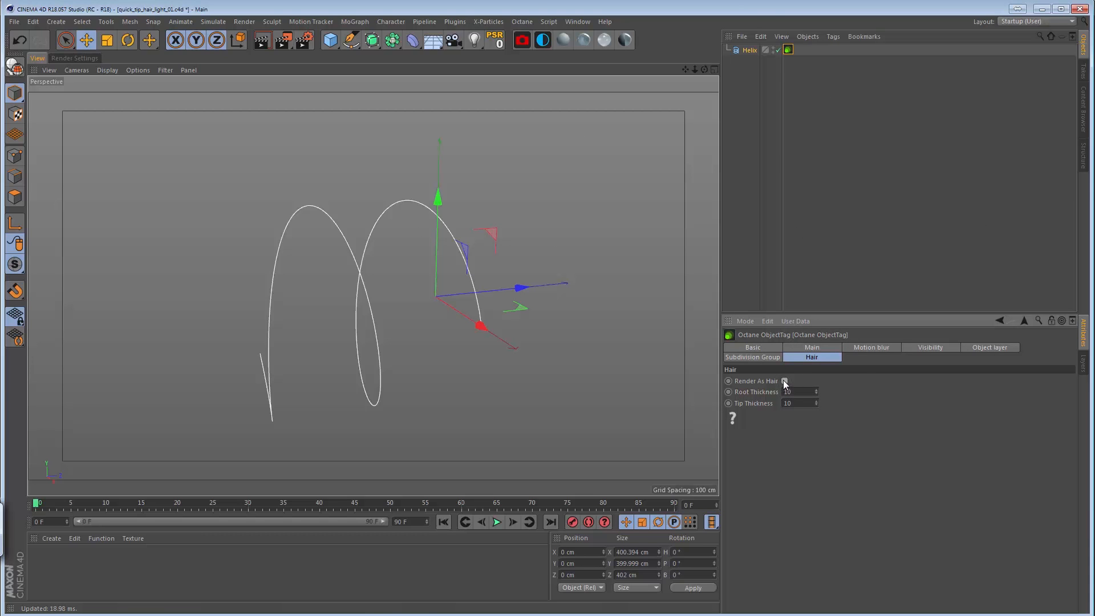
drag(1094, 358, 202, 106)
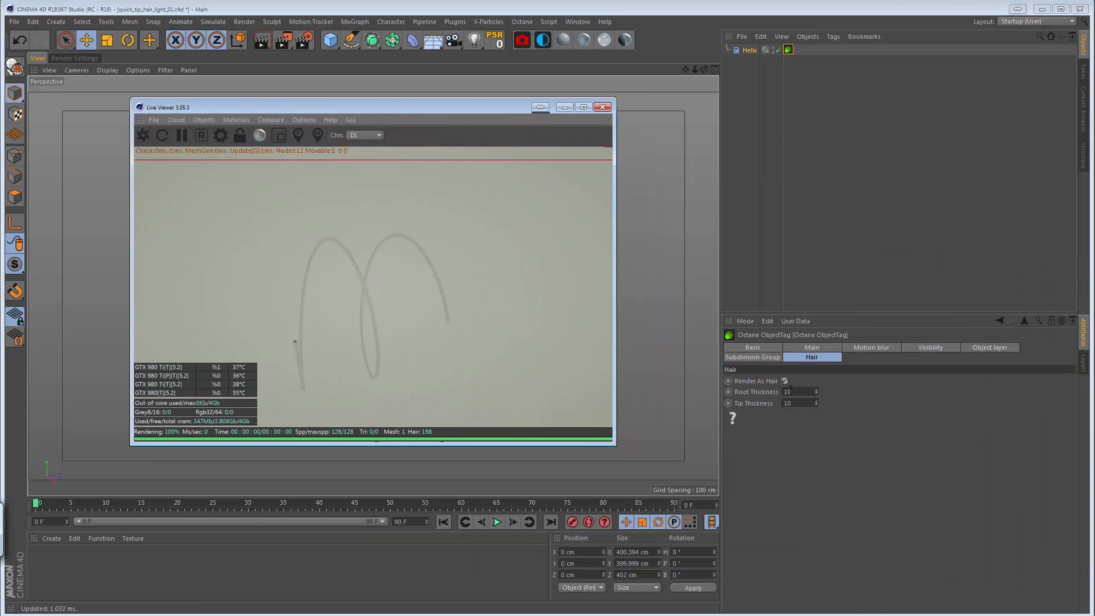
click(784, 381)
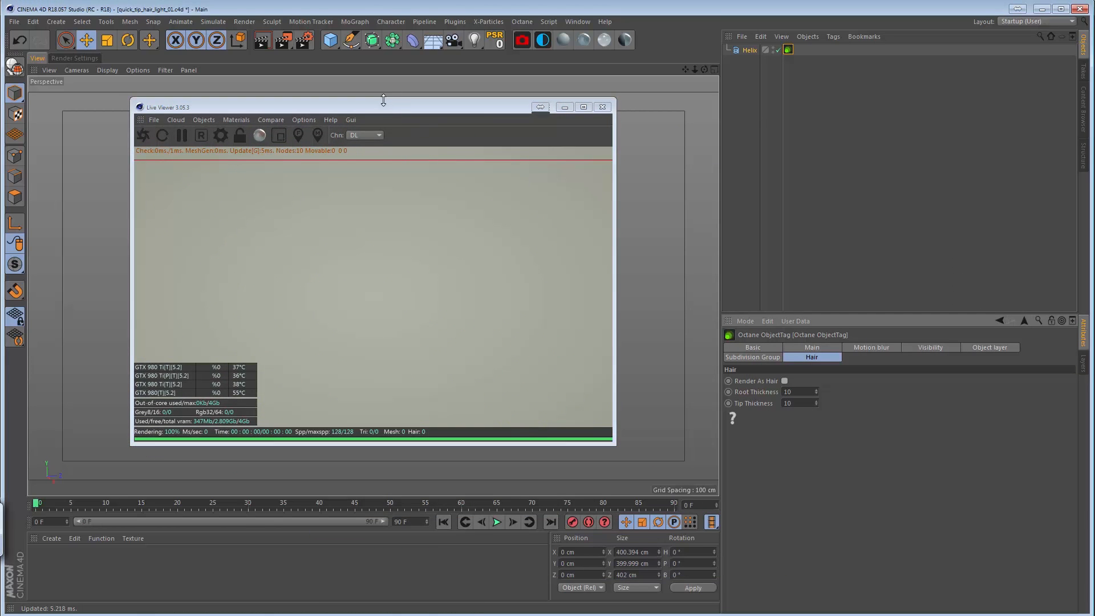
drag(384, 101, 347, 99)
click(784, 381)
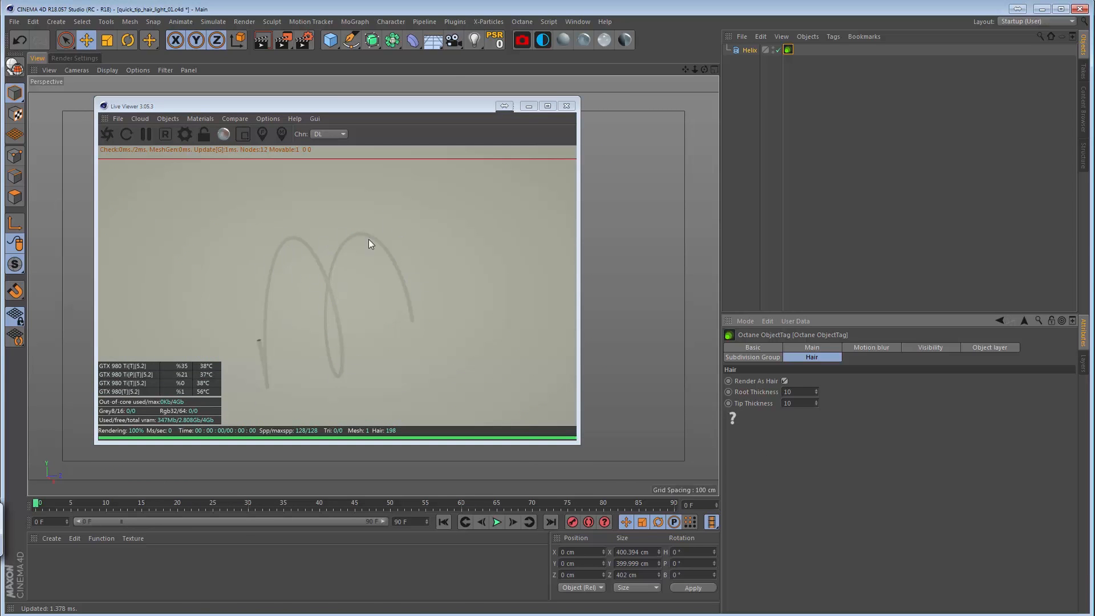
Create an Octane diffuse material and assign it to the Helix.
click(562, 41)
drag(42, 559, 759, 50)
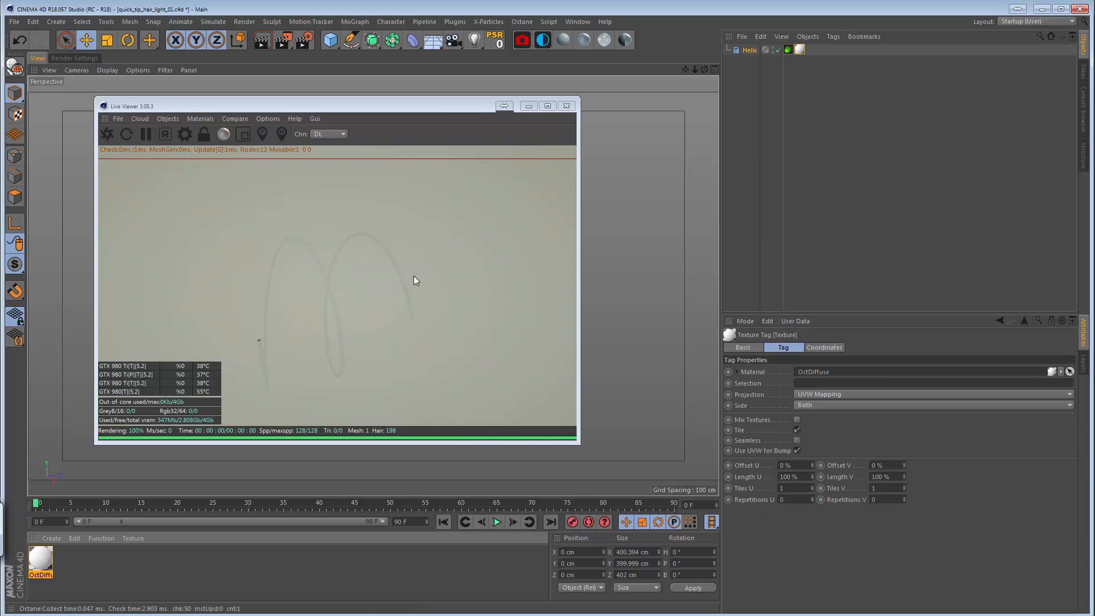
Open the OctDiffuse material in the Node Editor and connect a new Blackbody Emission node to its Emission input.
double_click(42, 556)
click(203, 211)
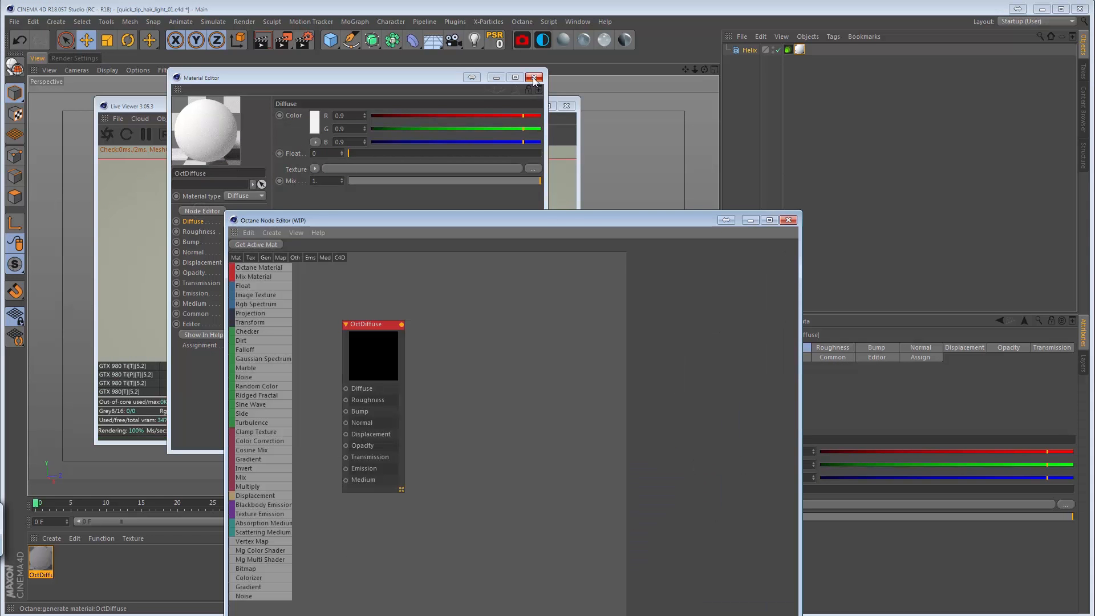
click(534, 77)
drag(582, 220, 778, 151)
drag(586, 256, 697, 264)
drag(455, 437, 652, 393)
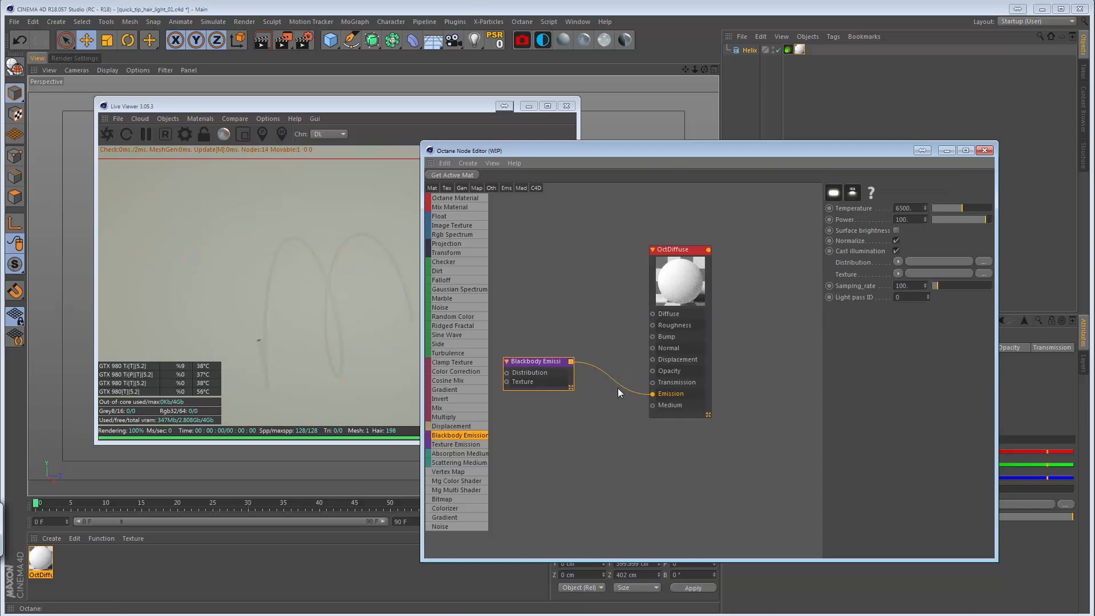
Move the Node Editor clear of the live render and enable Surface brightness on the Blackbody Emission node.
drag(616, 149, 576, 186)
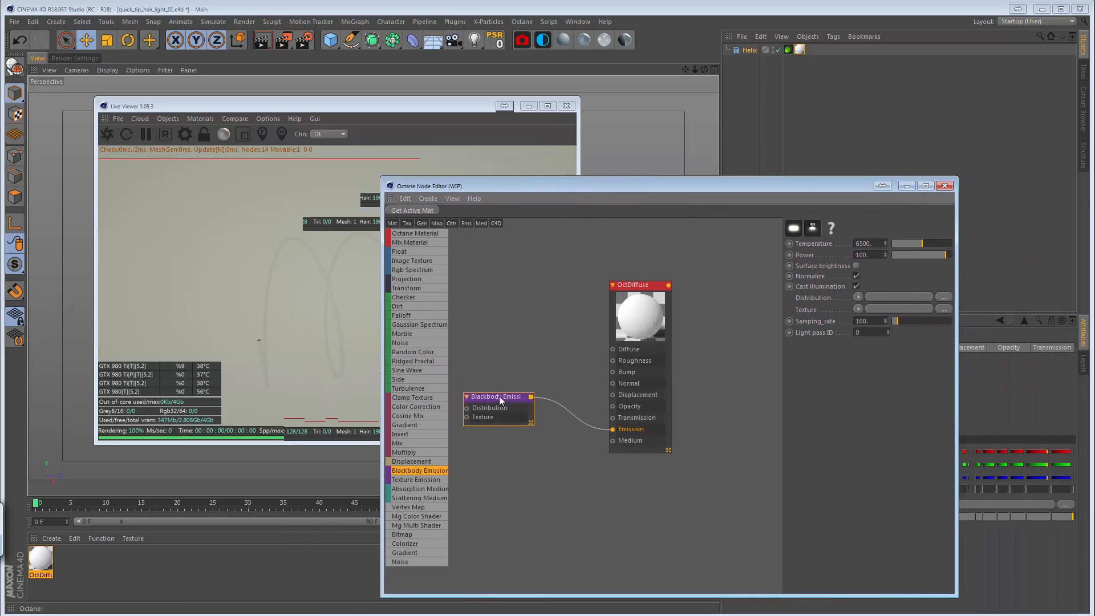
drag(417, 186, 564, 142)
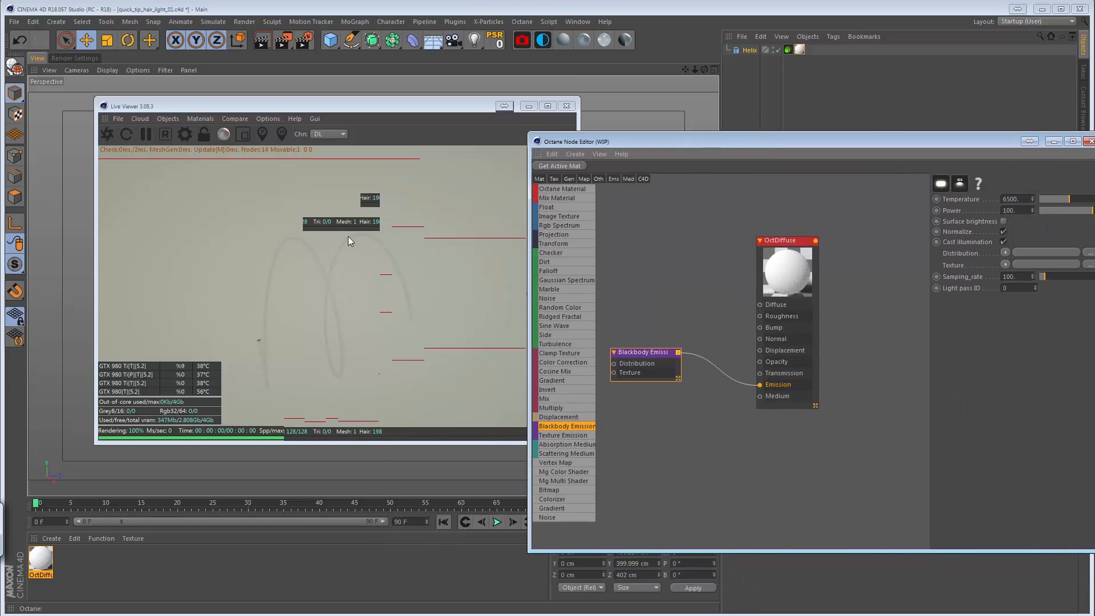
click(1003, 221)
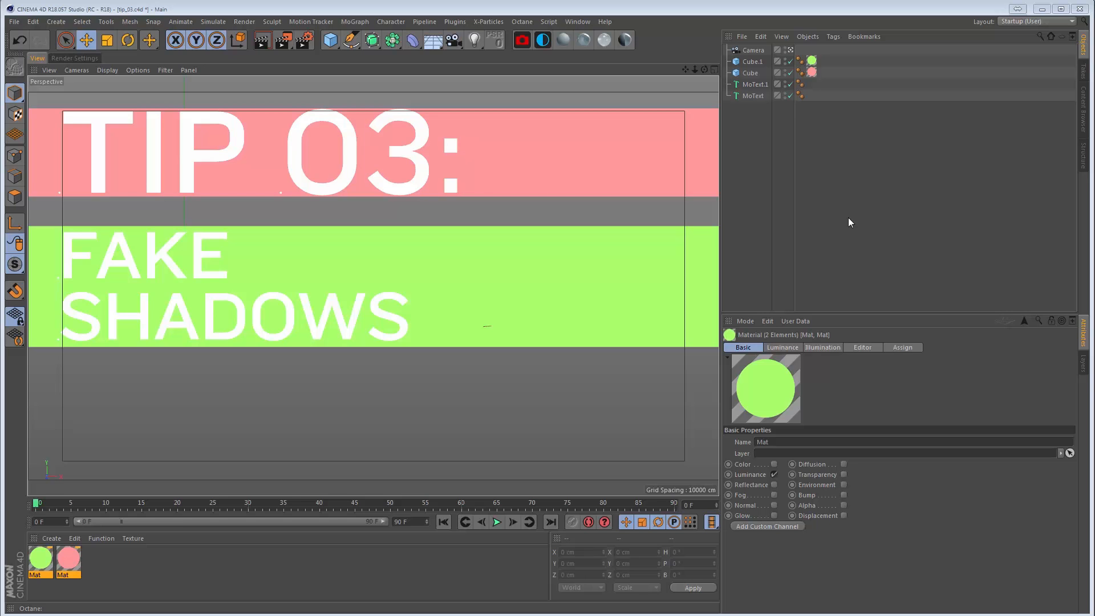
Switch to the open project quick_tip_light_bulb_01.c4d.
key(v)
mouse_move(743, 202)
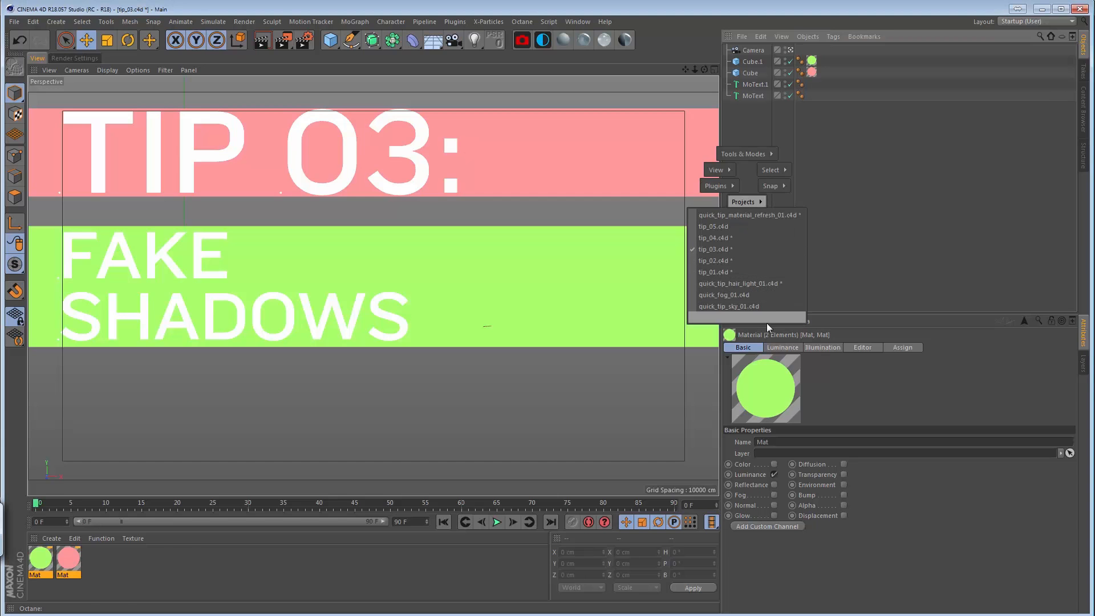
click(757, 317)
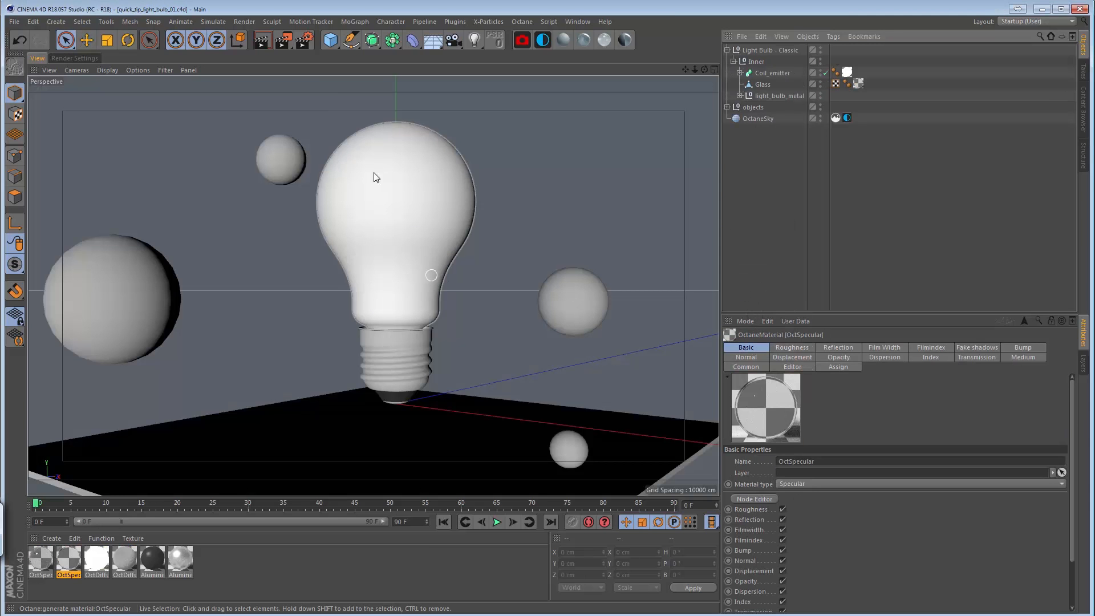
Temporarily hide the bulb's Glass object in the viewport to examine the Coil_emitter filament, and show the glass again.
click(412, 211)
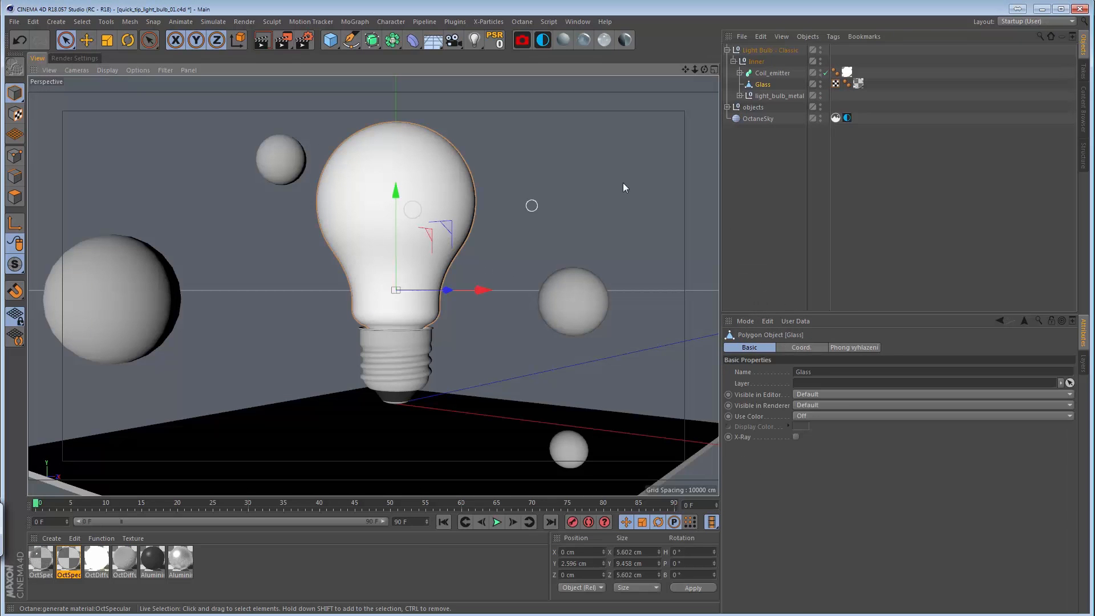
double_click(820, 83)
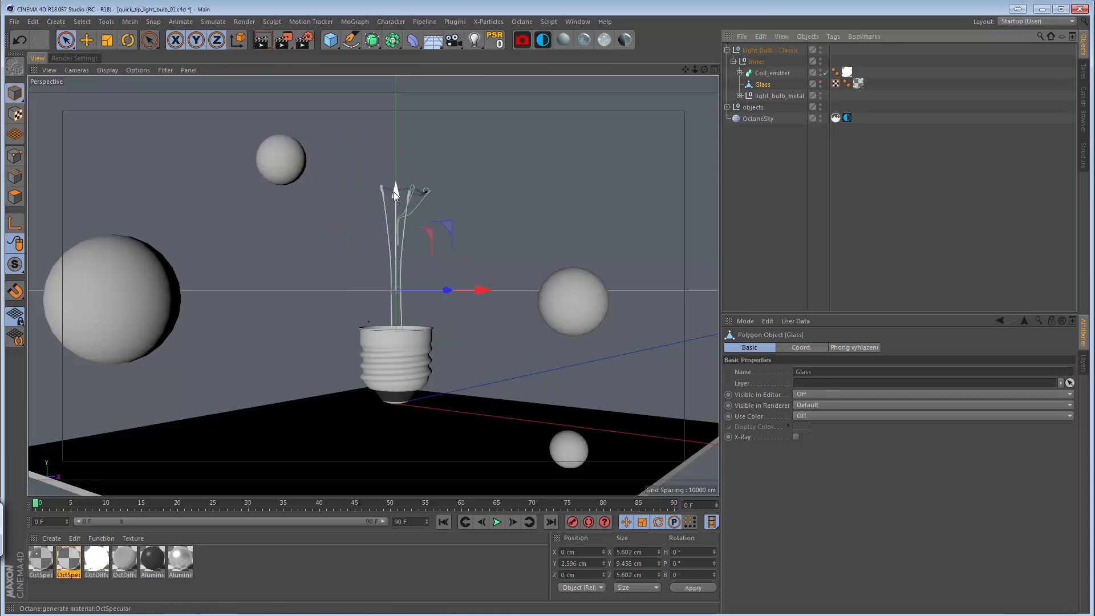
click(419, 190)
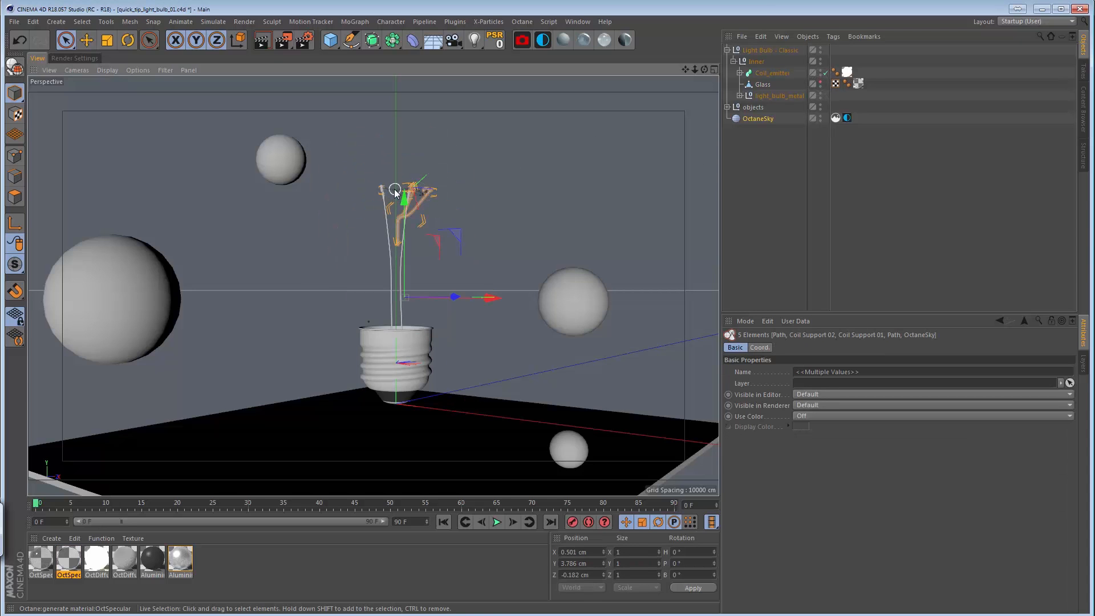
click(395, 190)
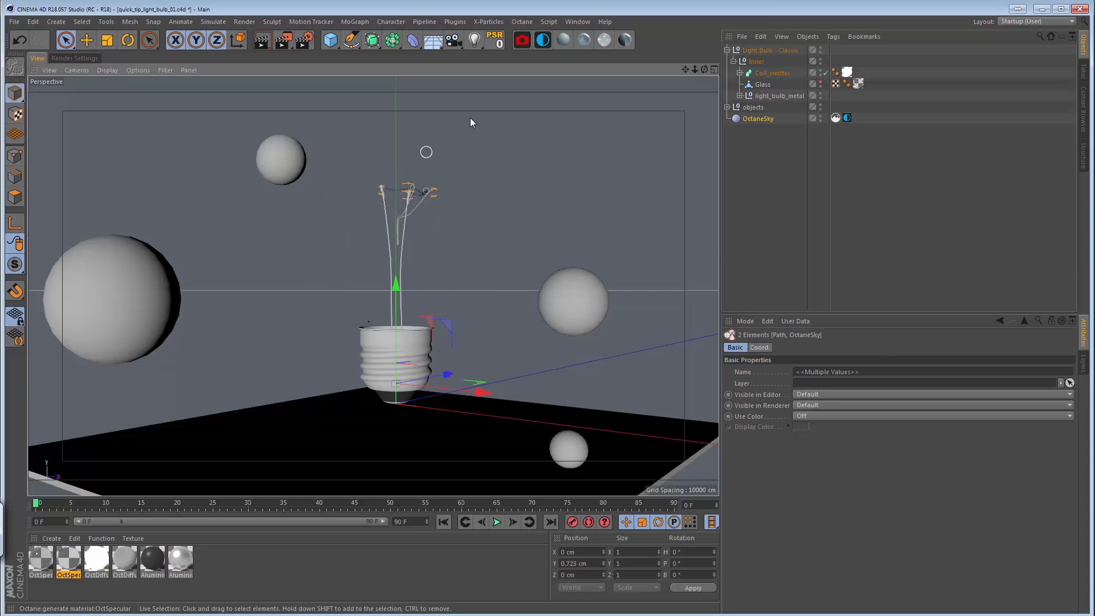
click(773, 73)
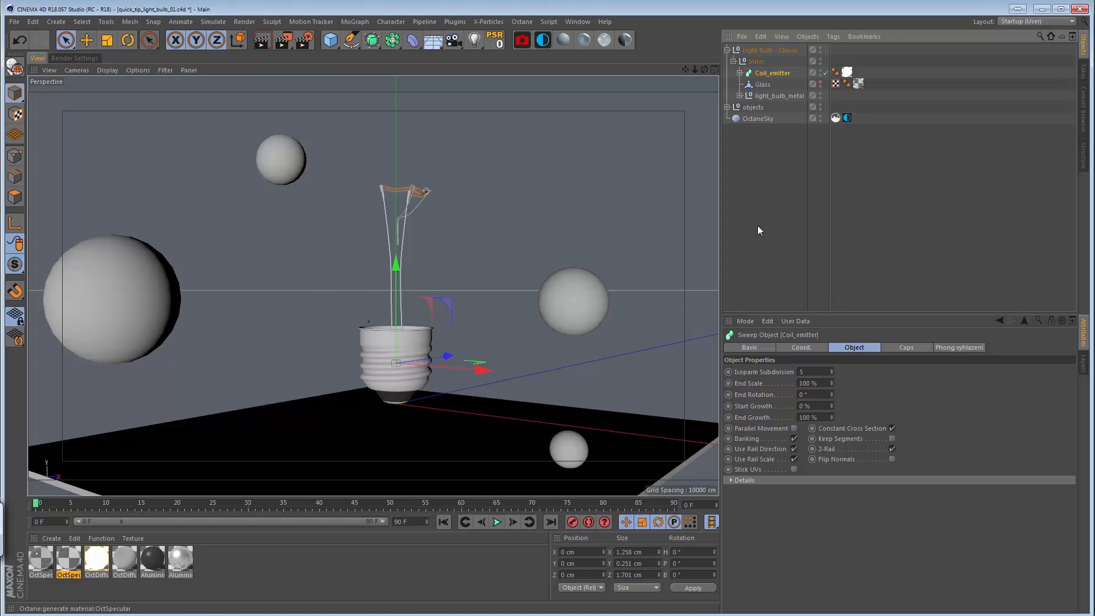
click(773, 164)
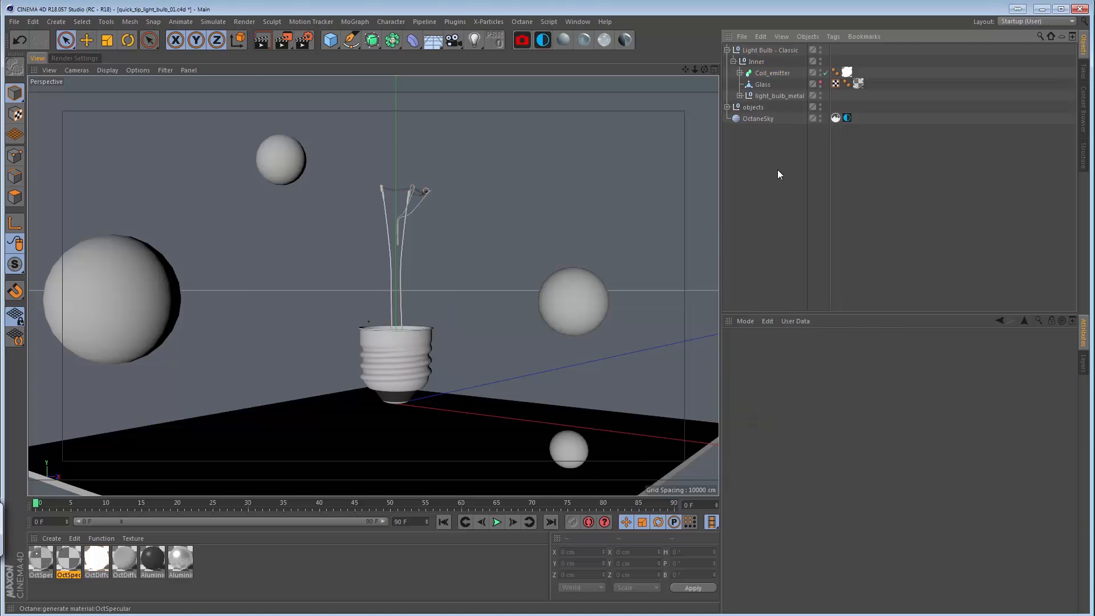
click(820, 83)
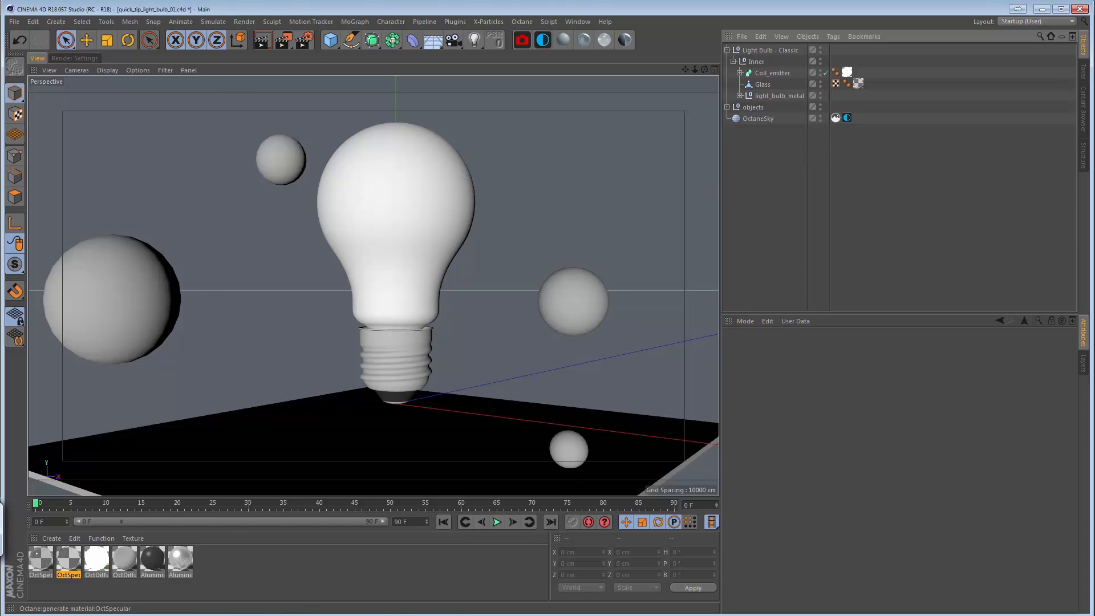
Bring up the Live Viewer and start a live render of the light bulb scene.
drag(1094, 240, 197, 84)
click(92, 112)
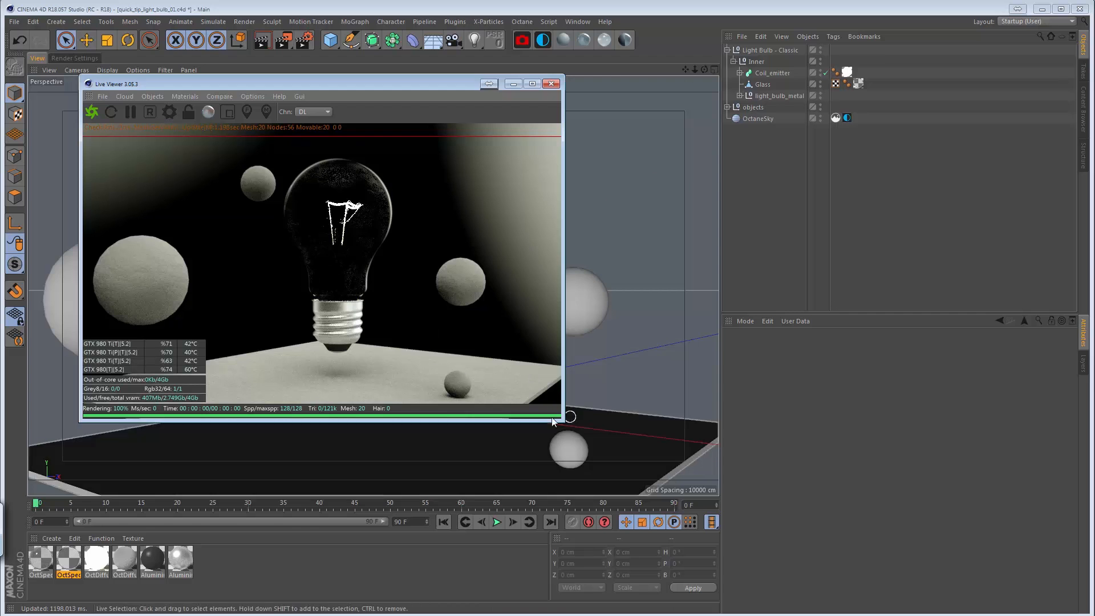
Open the coil's glowing OctDiffuse material in the Node Editor and display the emission settings of its main node.
double_click(96, 565)
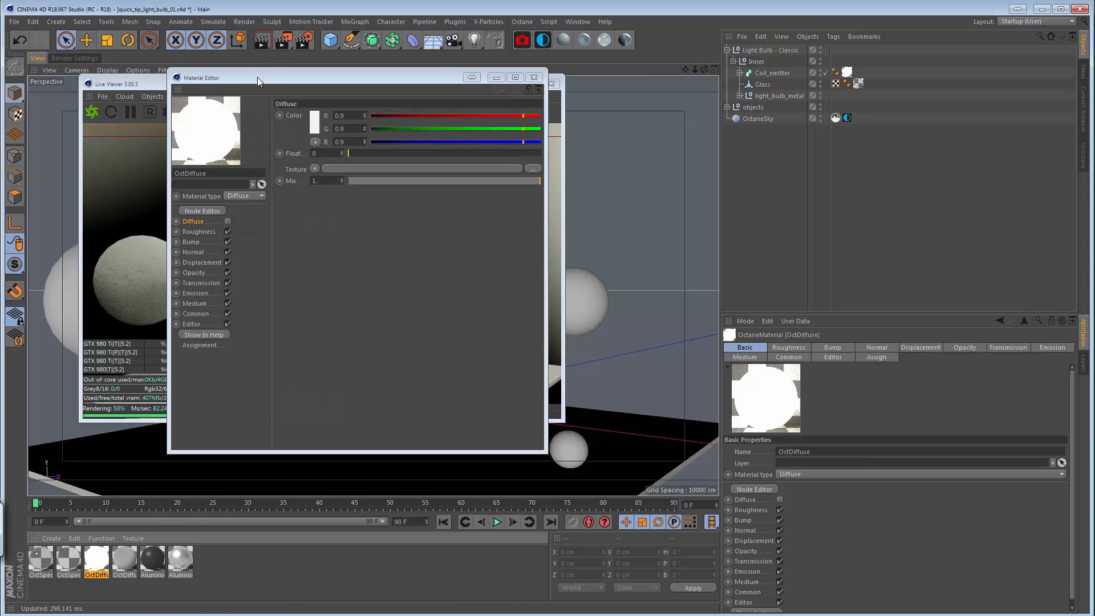
drag(254, 76, 637, 51)
click(586, 186)
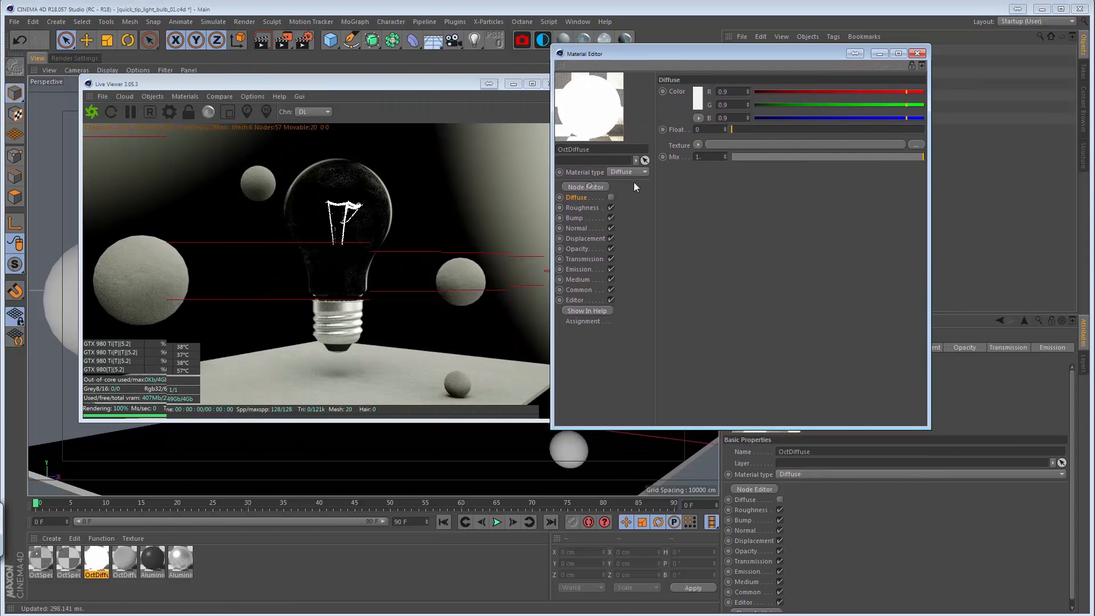
click(916, 53)
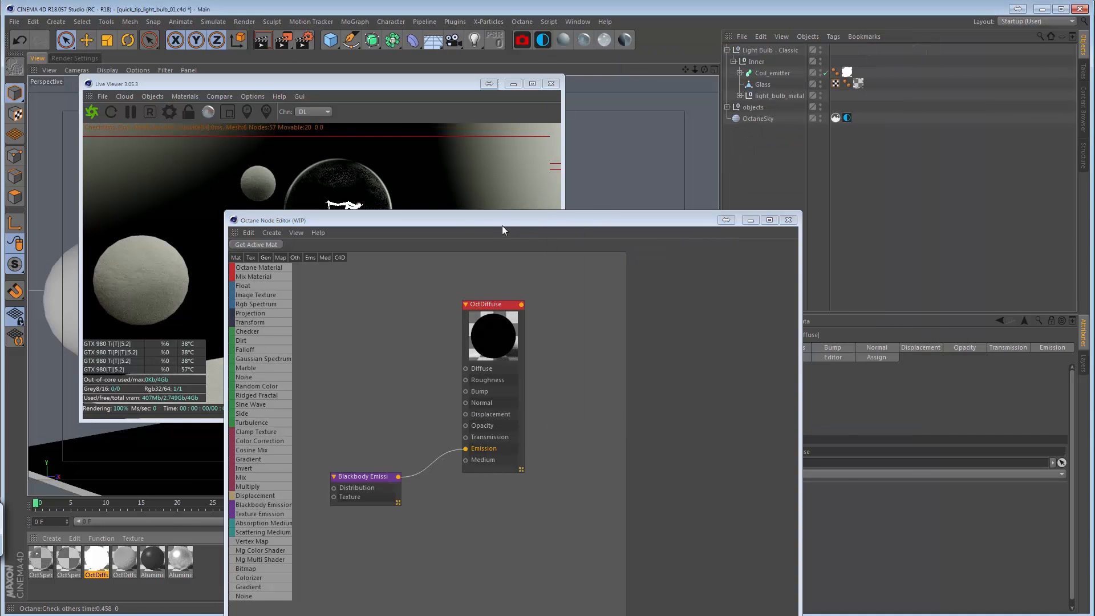
drag(502, 230, 762, 166)
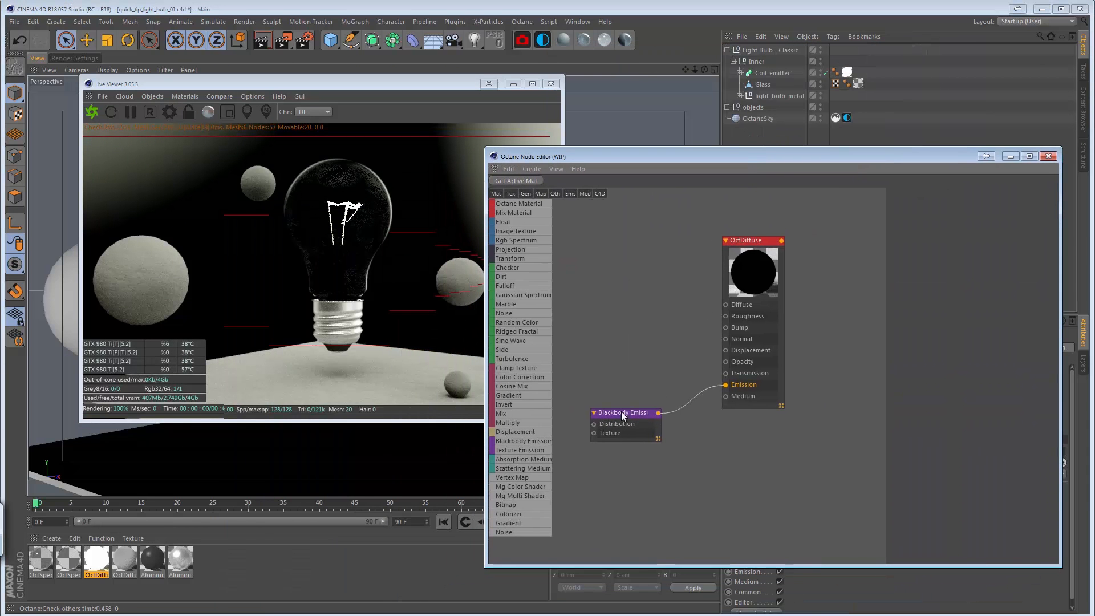
drag(621, 411, 603, 421)
click(742, 242)
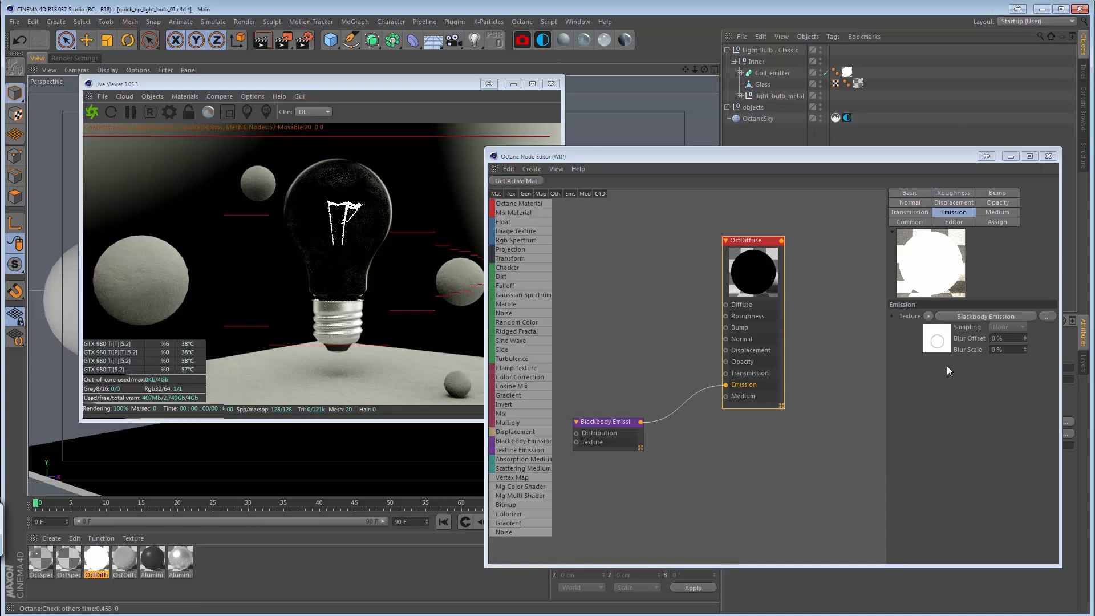
Try raising the power of the Blackbody Emission node to 100 and to 1000 to compare the bulb's render.
click(954, 212)
click(594, 426)
drag(975, 226, 926, 259)
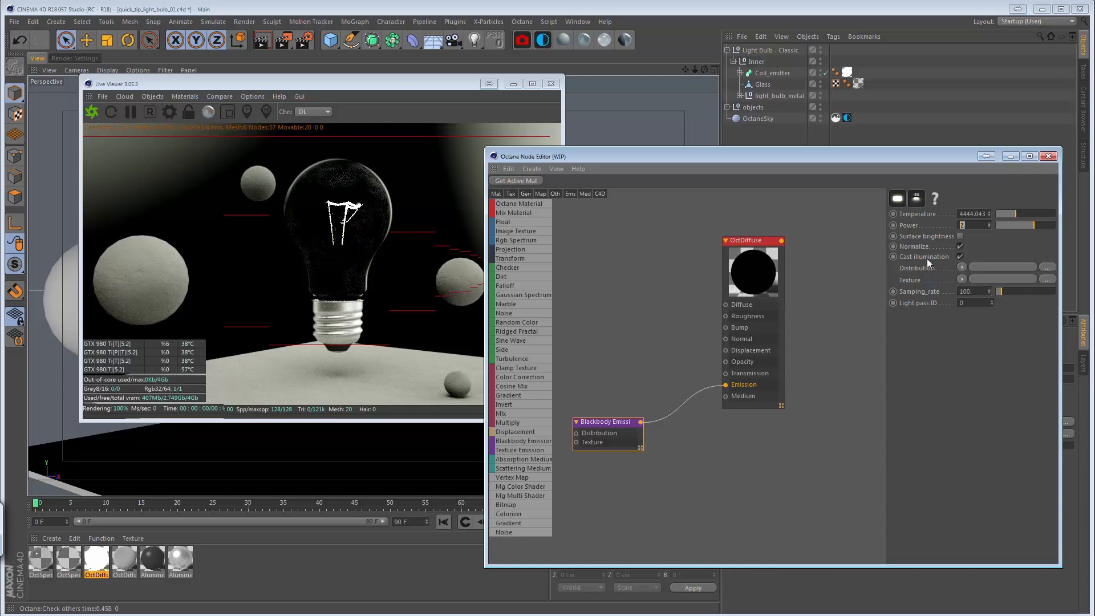
text(100)
key(Return)
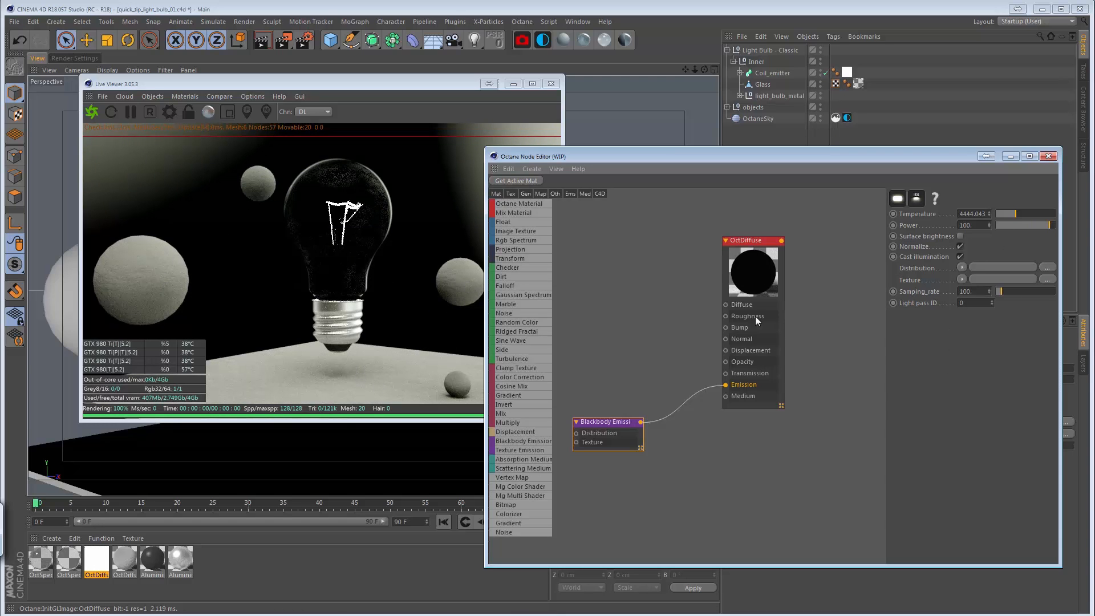
drag(974, 226, 896, 289)
text(1000)
key(Return)
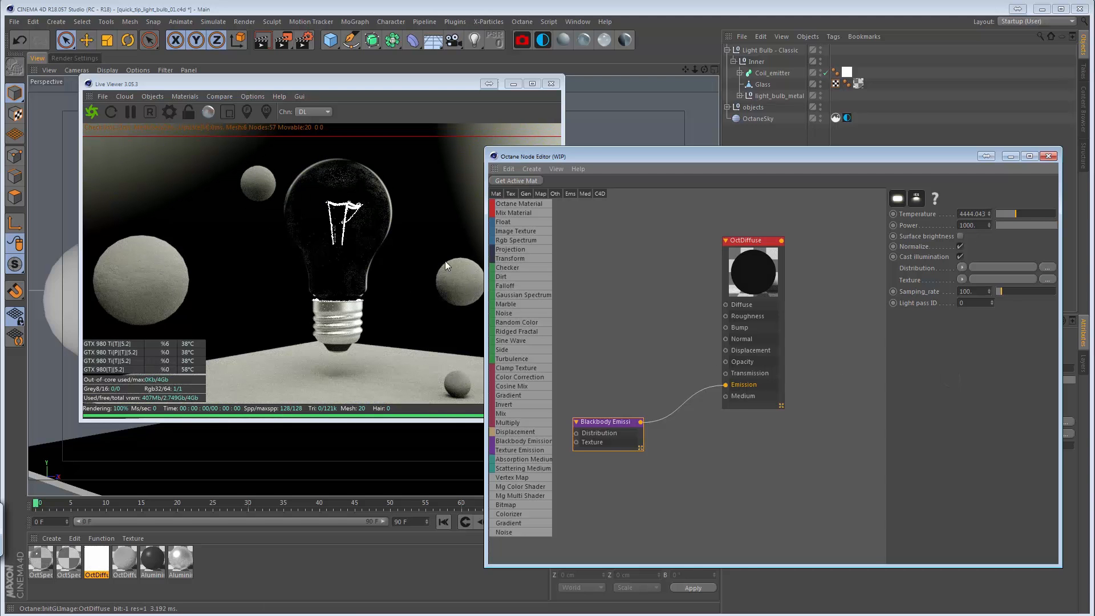
Lower the Blackbody Emission node's power to 100 and finally to 2.
click(982, 225)
text(100)
key(Return)
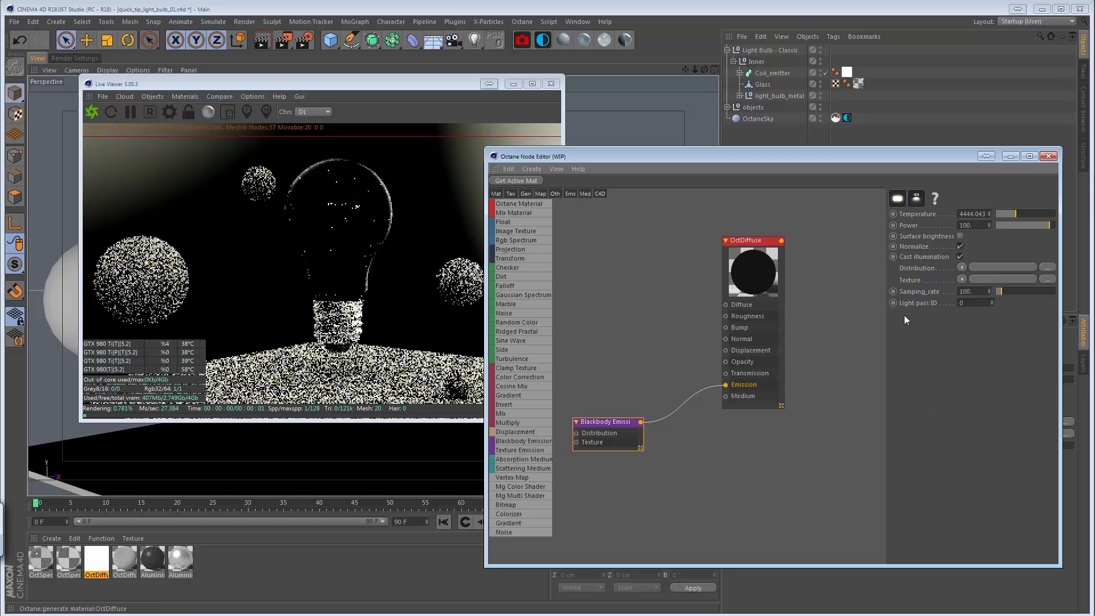
text(2)
key(Return)
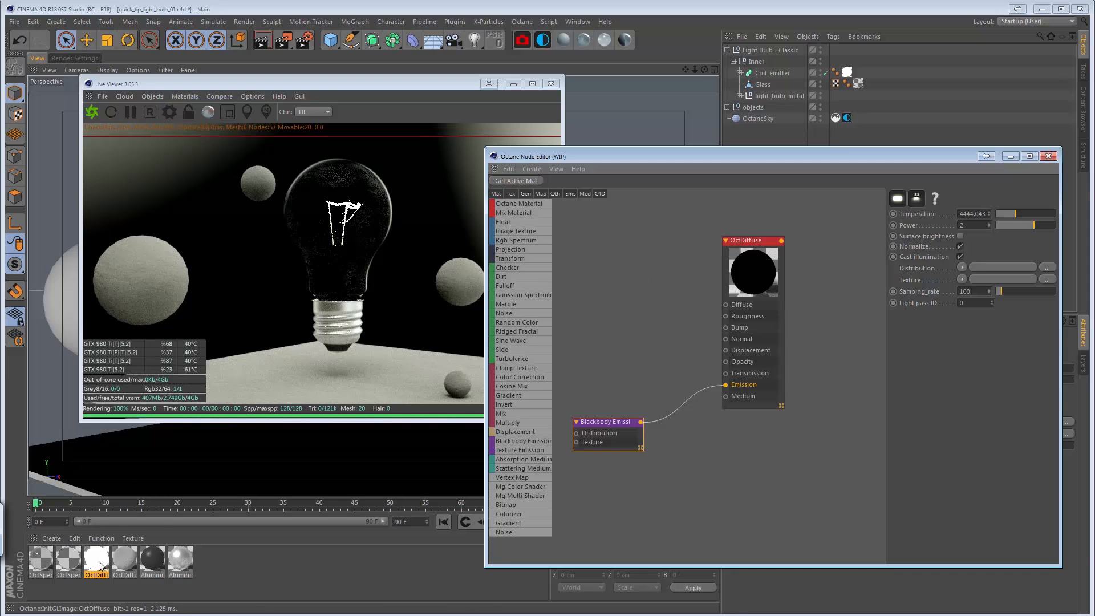
Load the bulb glass's OctSpecular material into the Node Editor and display the settings of its main node.
click(753, 268)
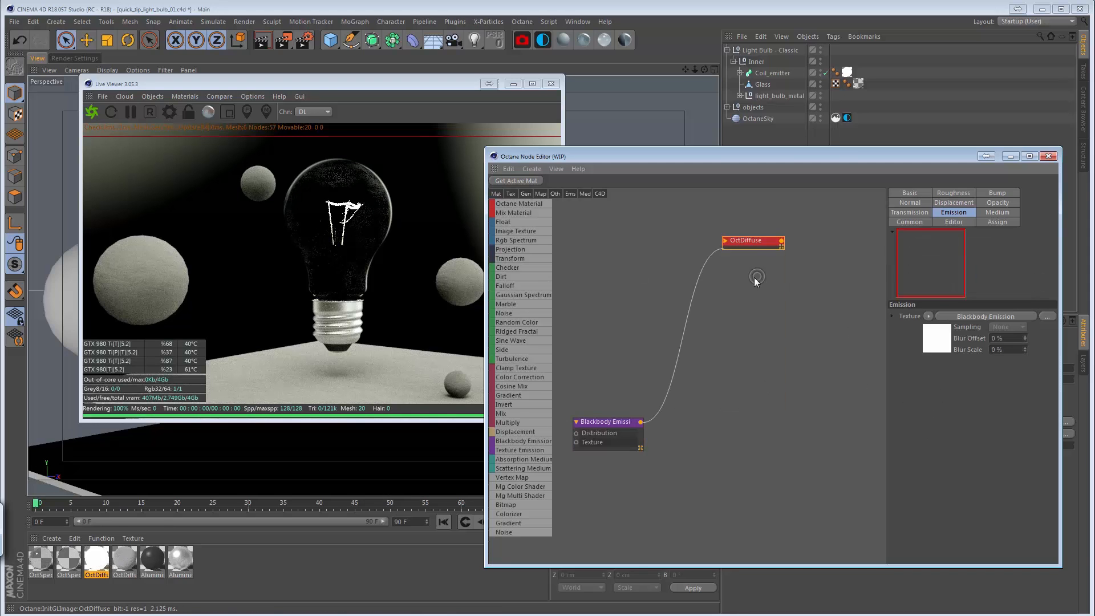
click(93, 561)
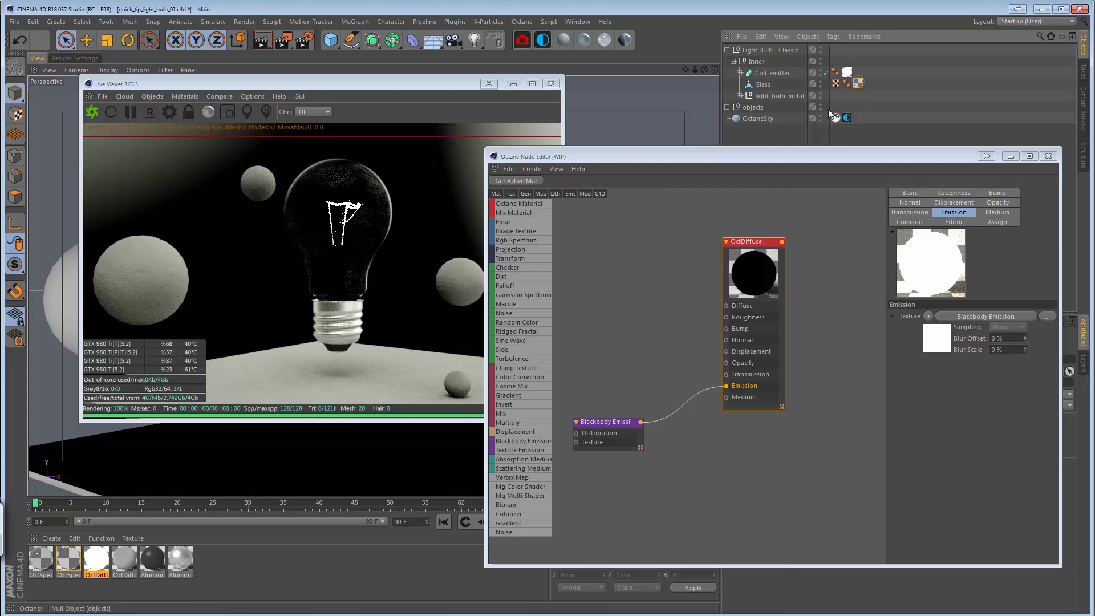
click(68, 558)
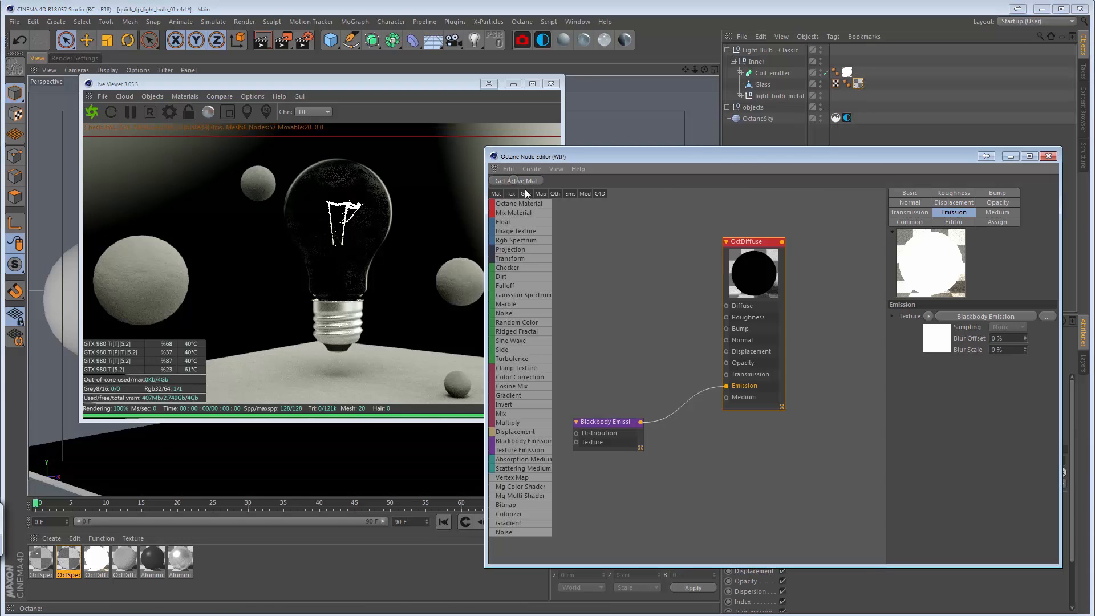
click(515, 180)
drag(601, 266, 602, 234)
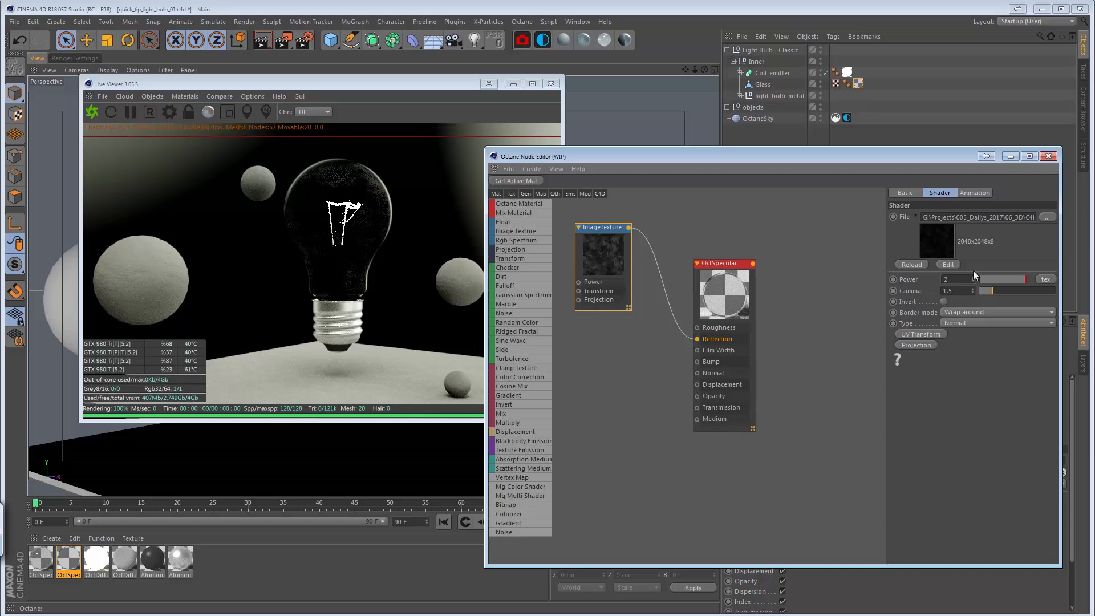
drag(716, 265, 740, 271)
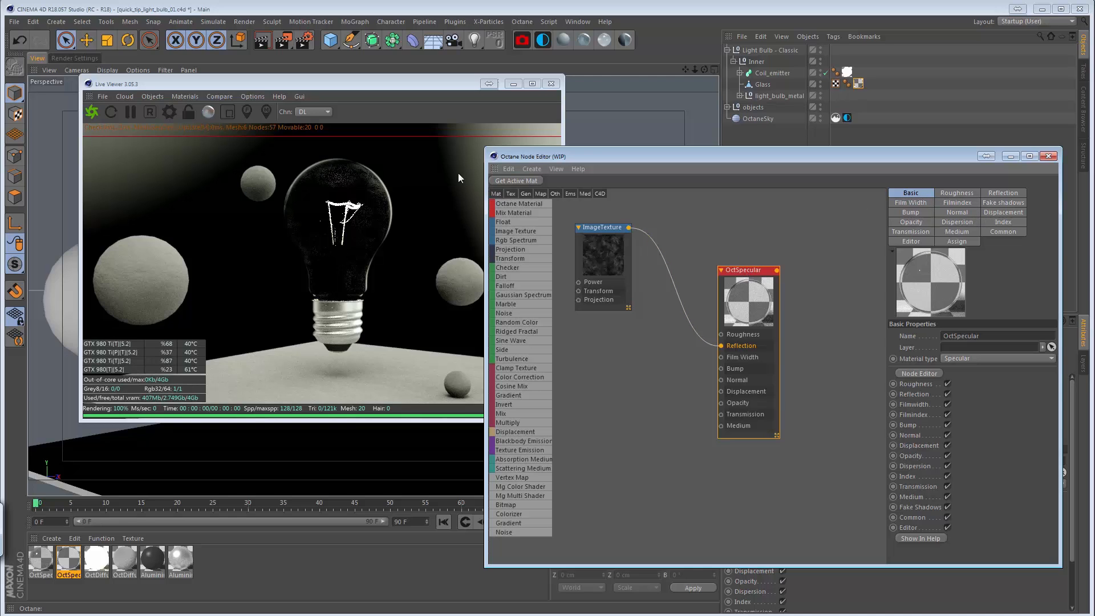
Enable Fake shadows on the glass OctSpecular material, toggling it off and on again to compare the render.
click(1003, 203)
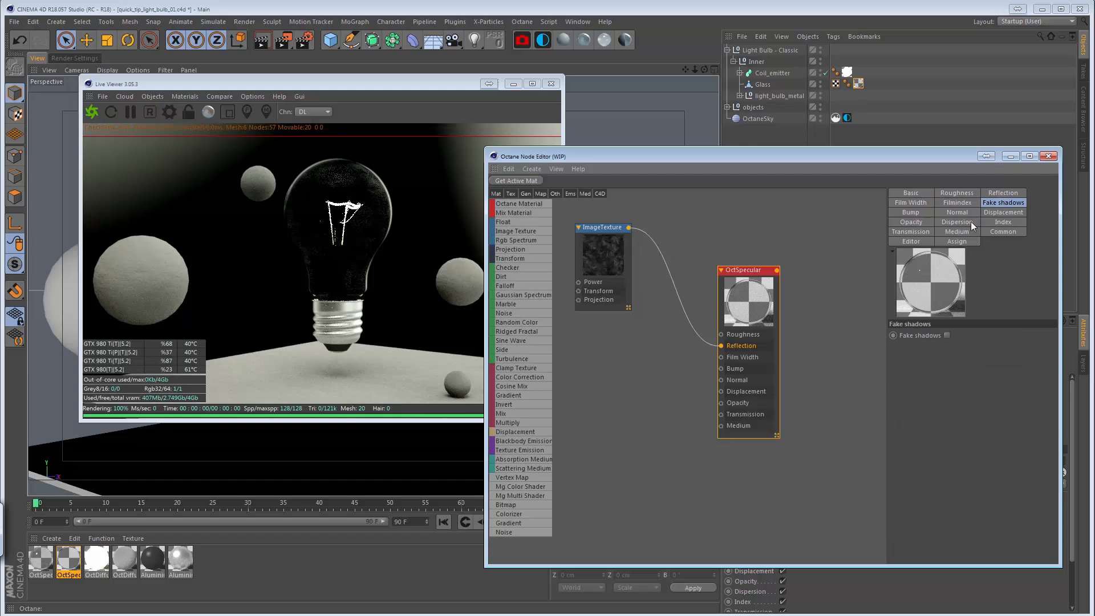
click(946, 335)
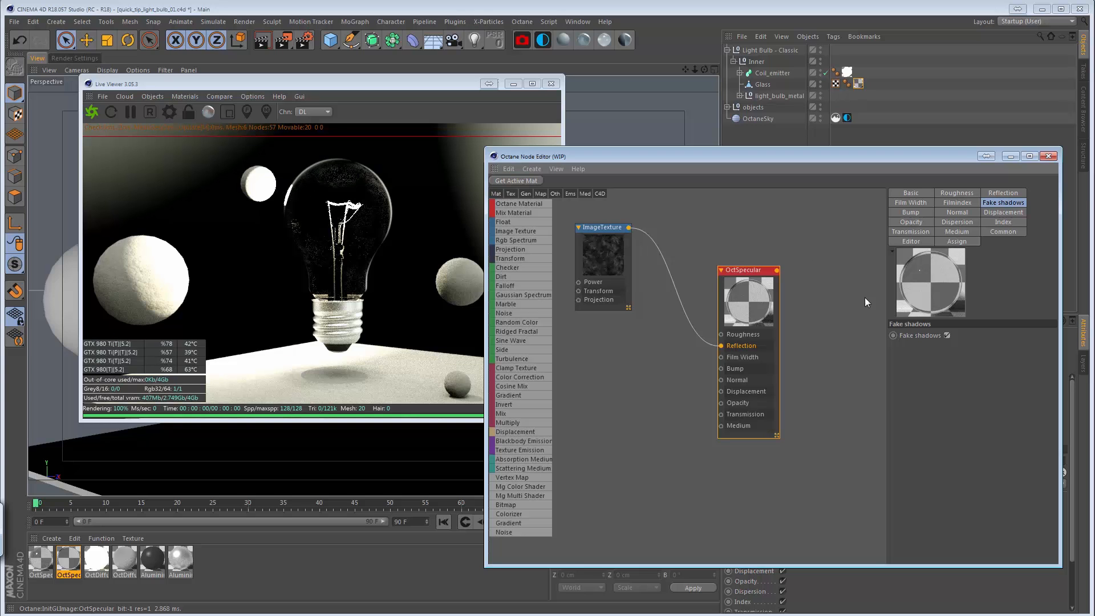
click(946, 335)
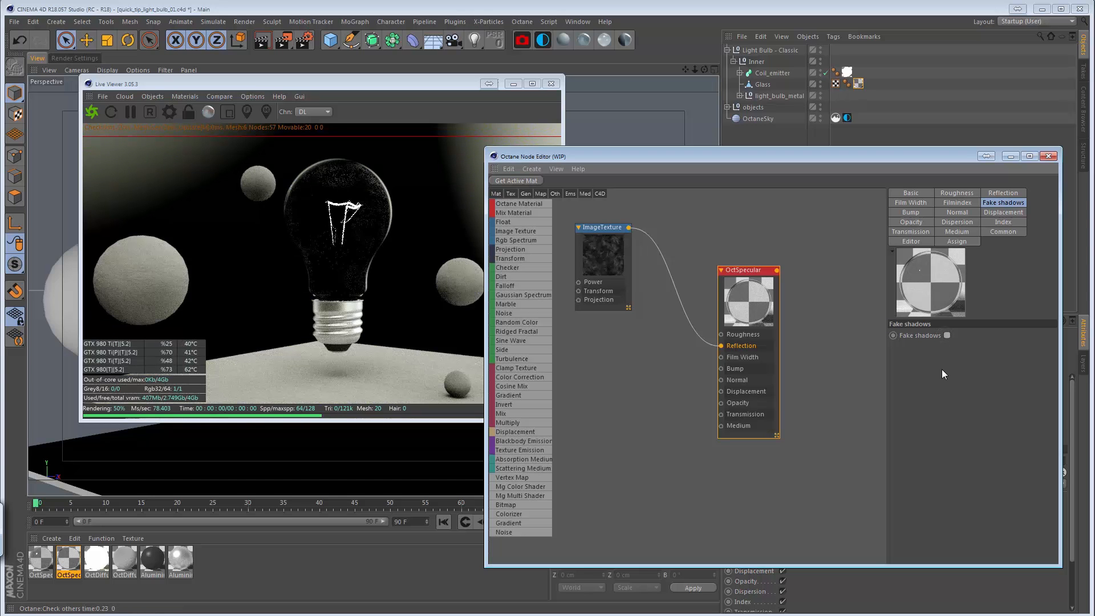
click(946, 335)
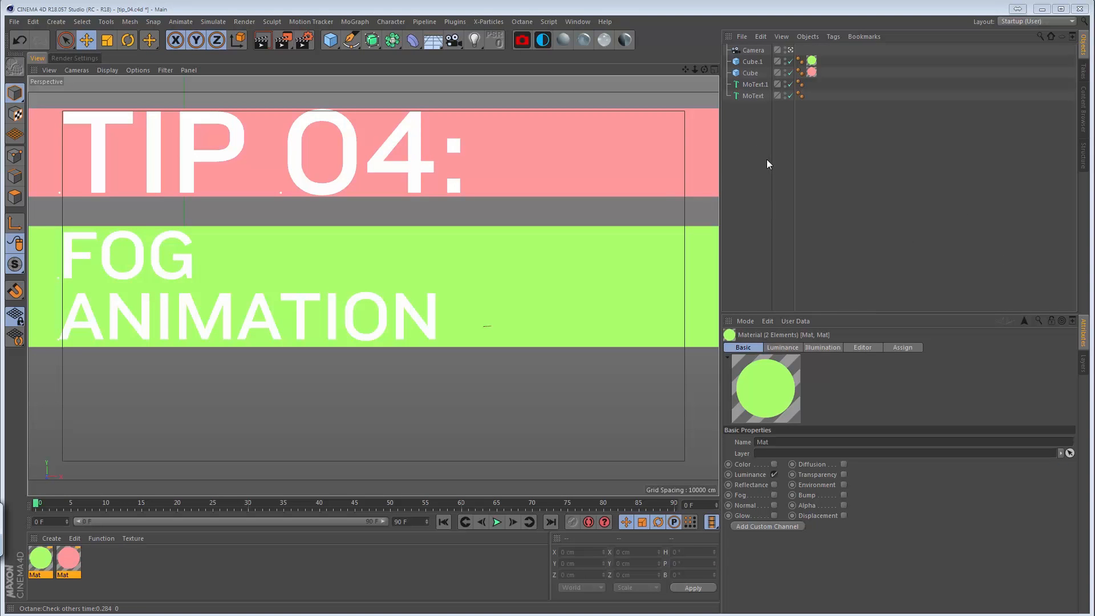
Switch to the open project quick_fog_01.c4d.
key(v)
mouse_move(765, 194)
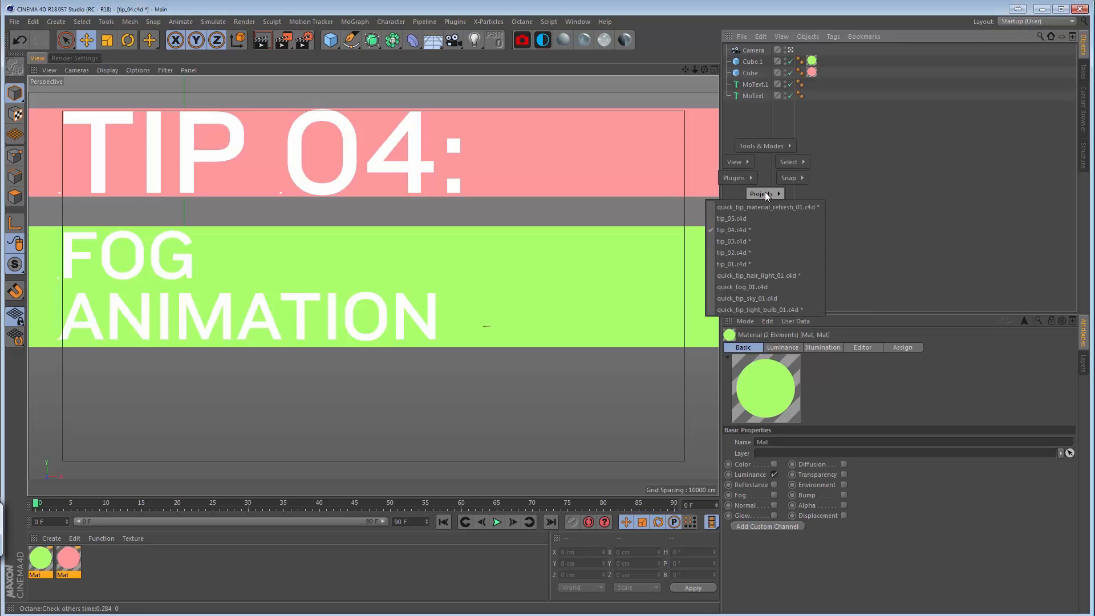
click(769, 287)
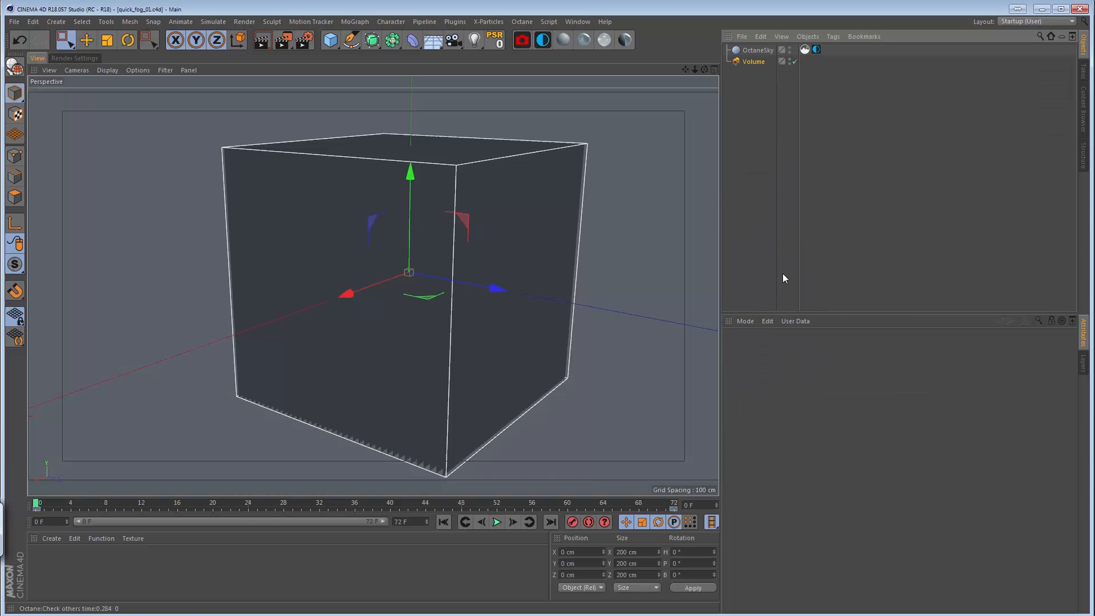
Select the Volume object, bring up the Live Viewer with a live render of the fog scene, and enlarge its window.
click(754, 61)
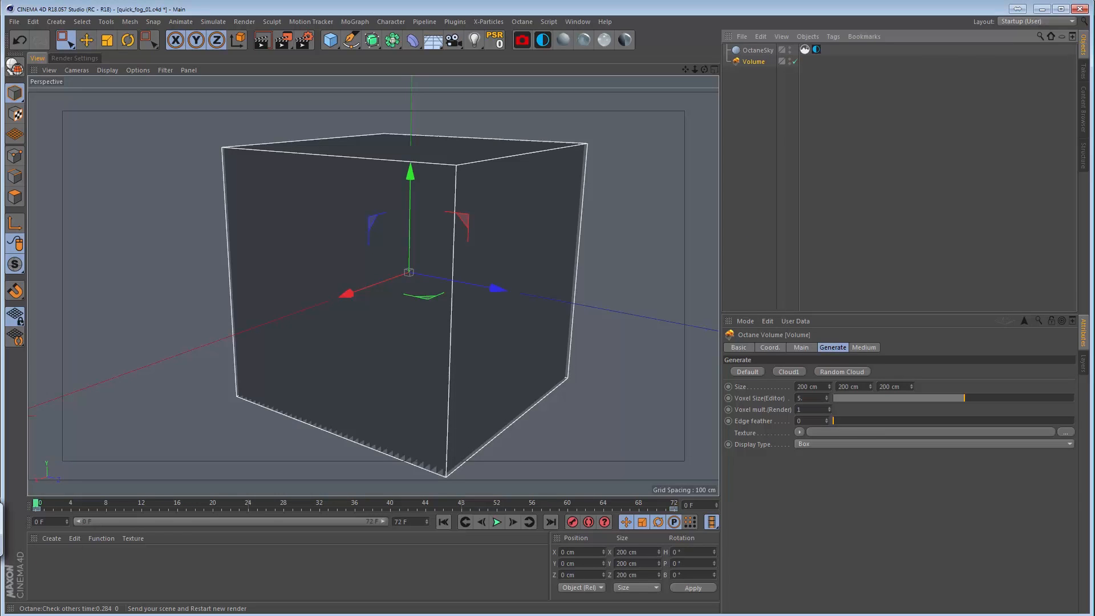
drag(1094, 217, 240, 110)
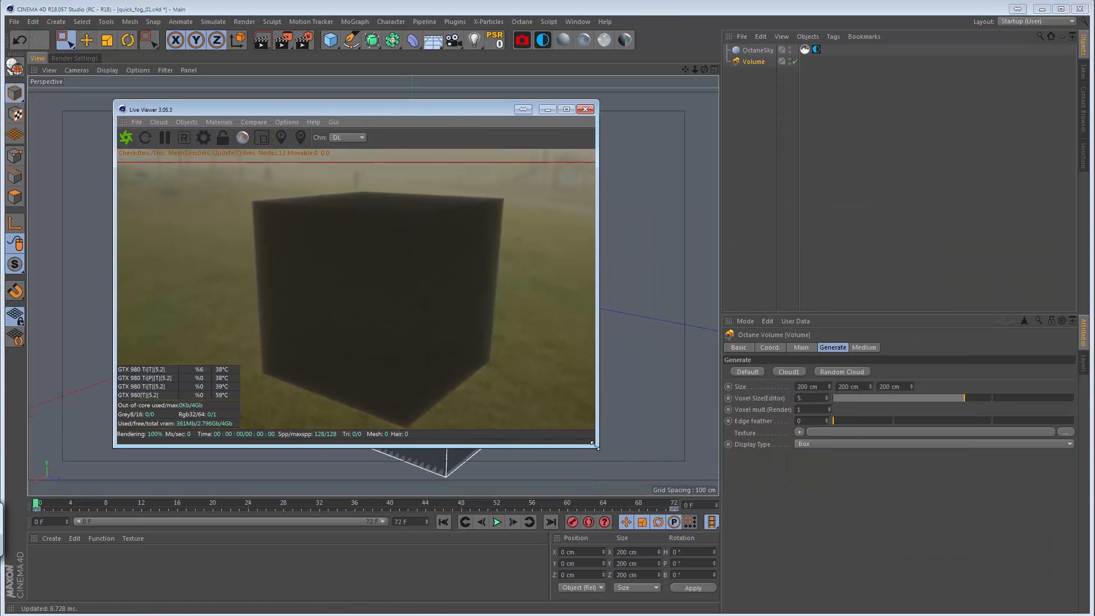
drag(593, 444, 623, 523)
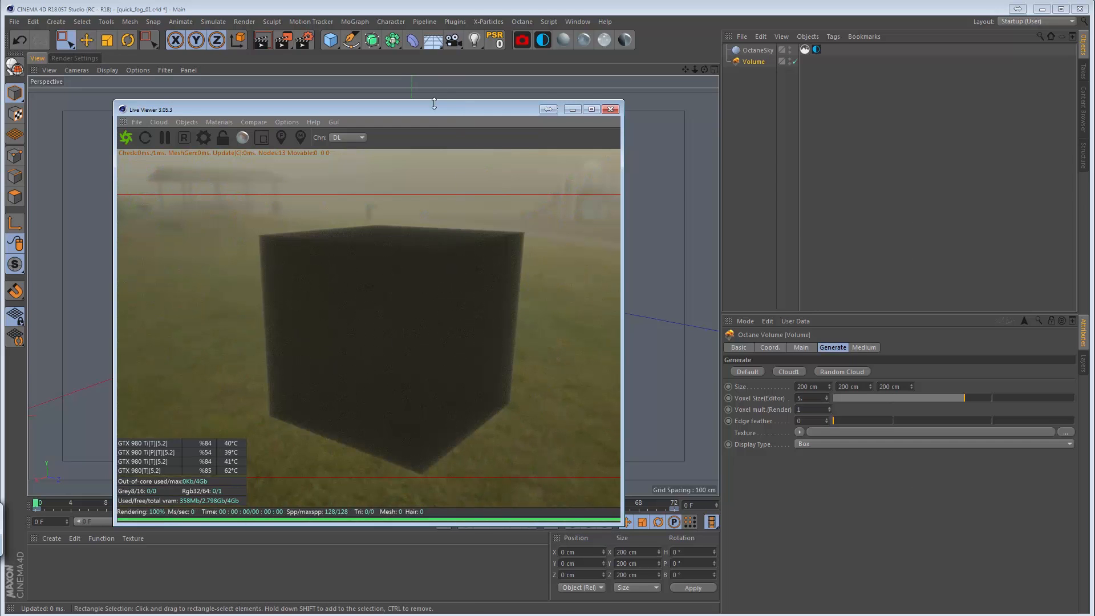
Delete the existing Volume object and add a new Octane Fog Volume to the scene.
click(749, 61)
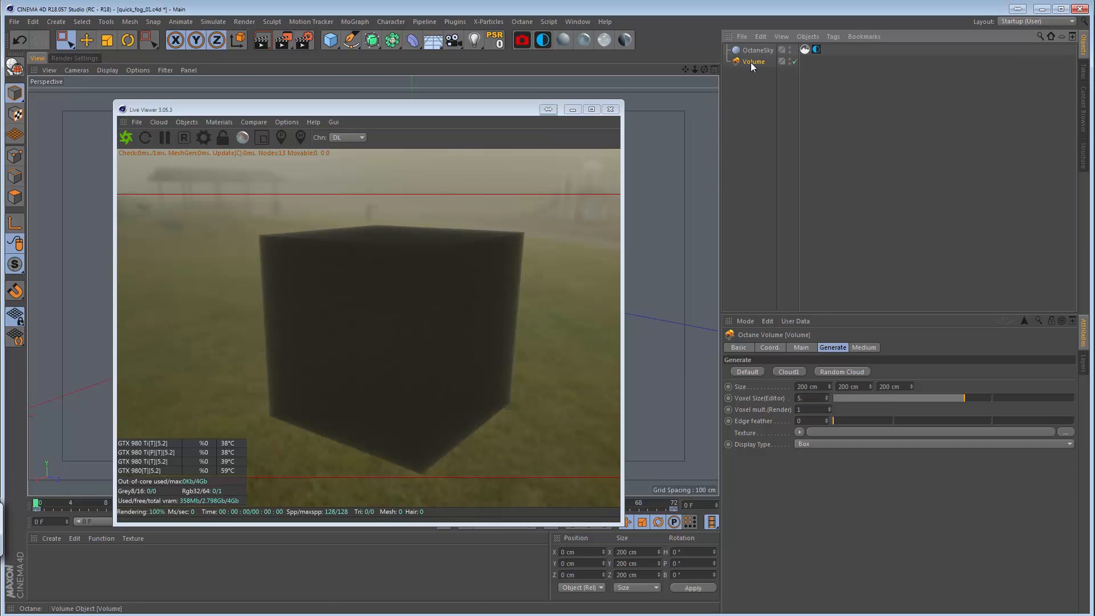
key(Delete)
click(187, 122)
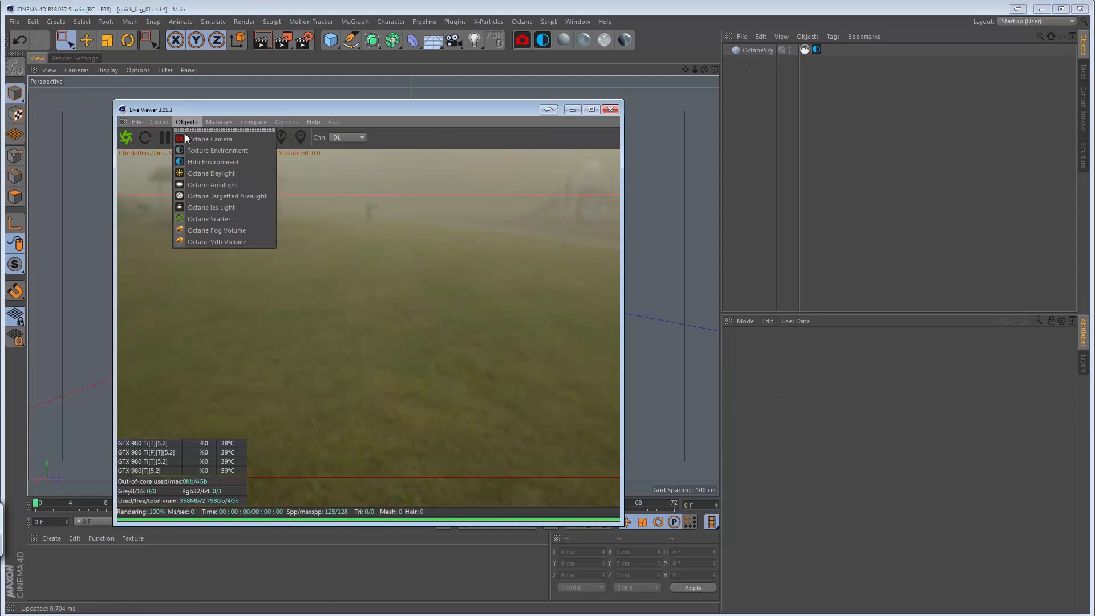
click(232, 231)
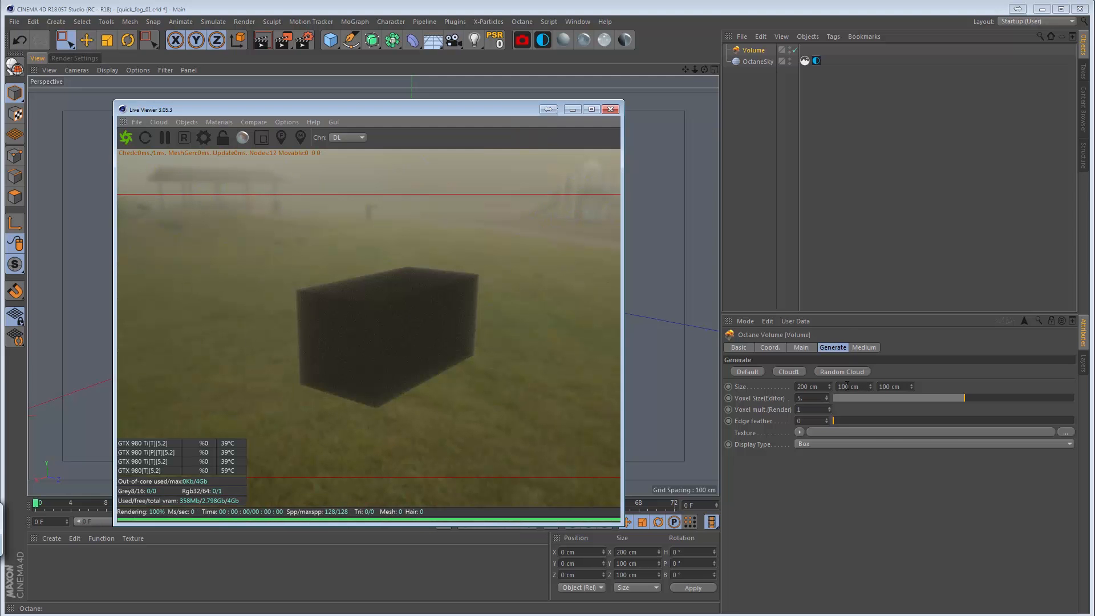
Set the second and third size values of the new fog volume to 200 cm each, making it a cube.
drag(843, 387, 821, 398)
text(2)
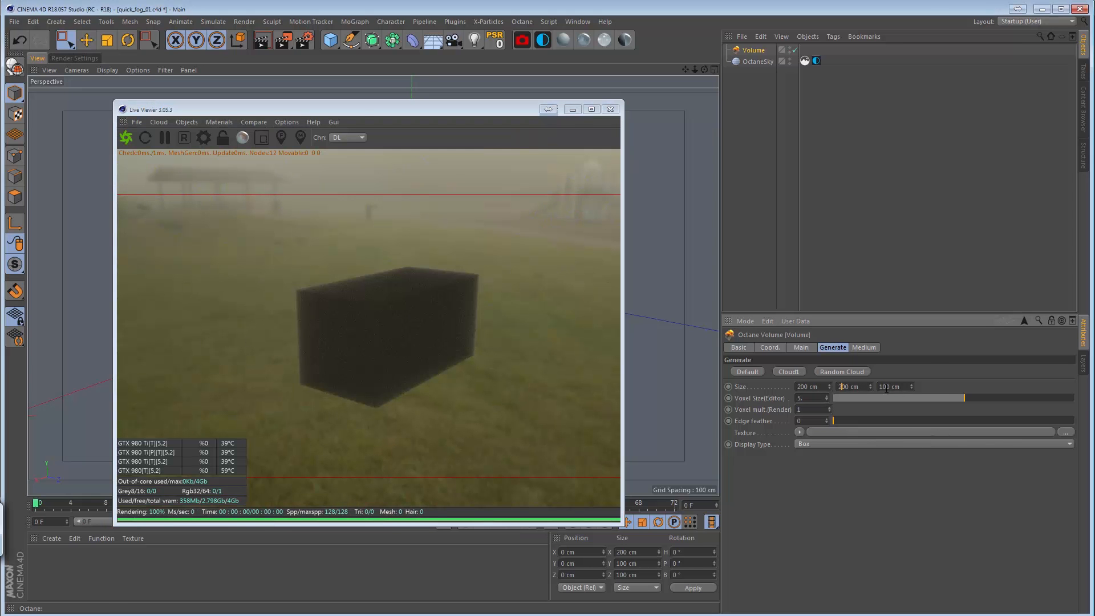
text(2)
key(Return)
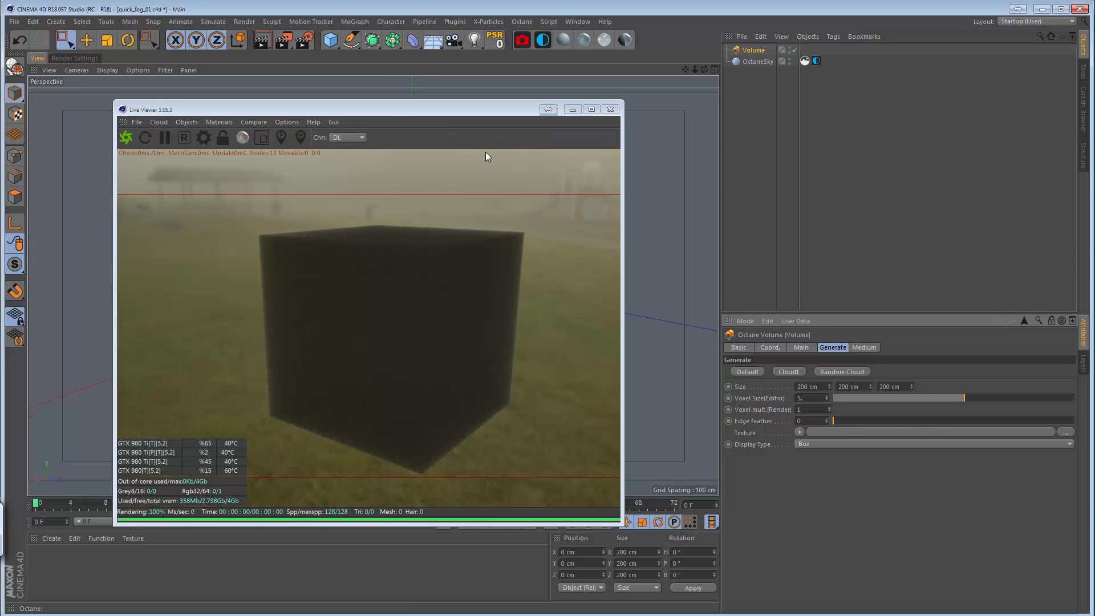
Check the Octane Vdb Volume entry among the available Octane objects without adding it, and shift the Live Viewer window aside.
drag(401, 104, 343, 72)
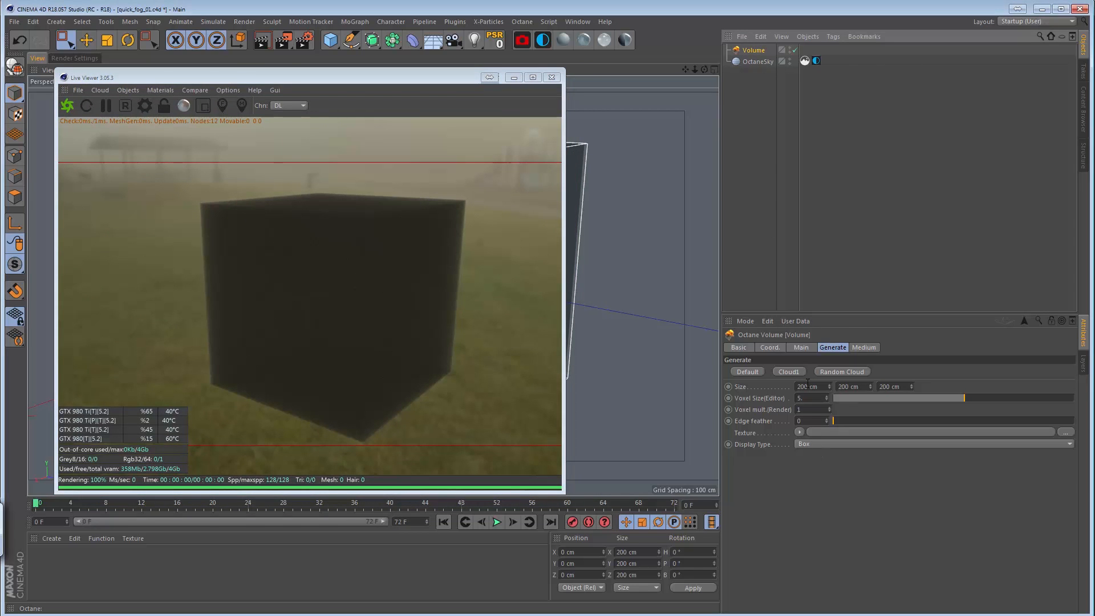
click(129, 89)
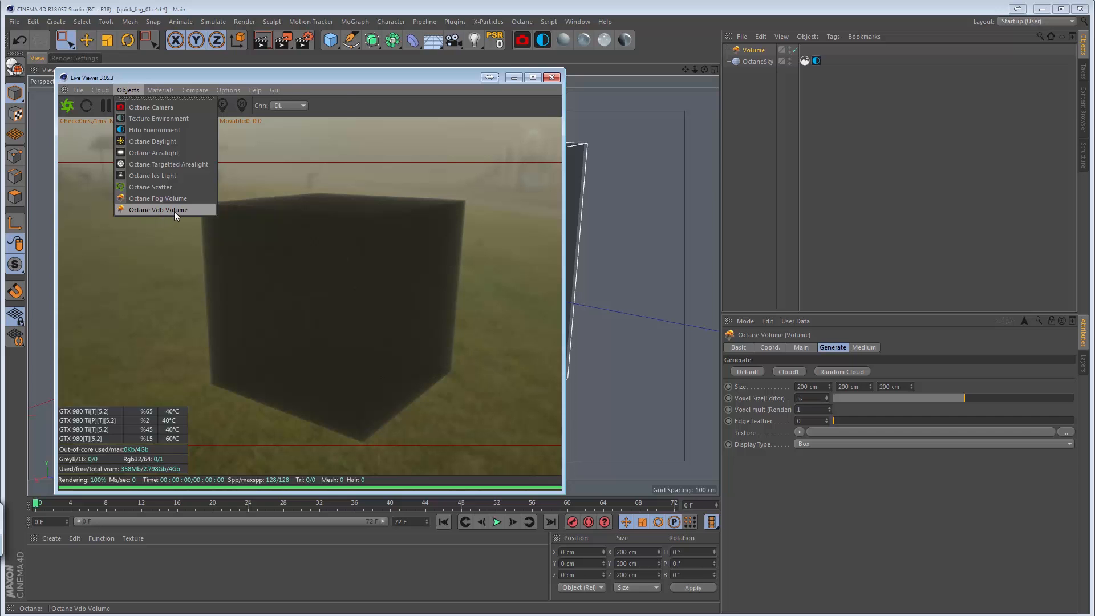
click(248, 74)
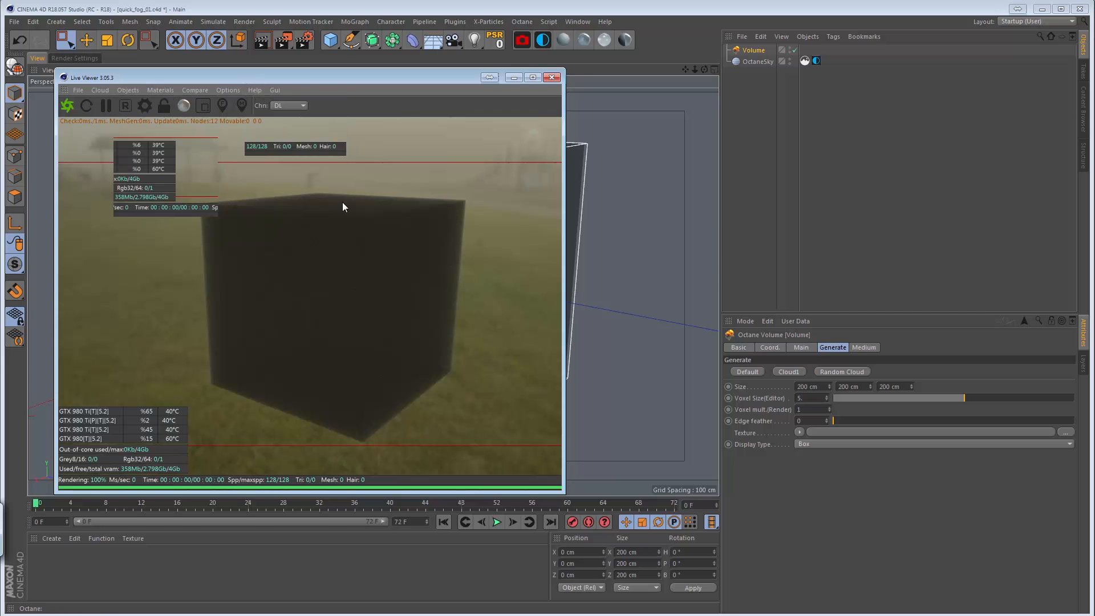
click(756, 156)
mouse_move(399, 74)
mouse_down()
mouse_move(461, 173)
mouse_move(385, 70)
mouse_up()
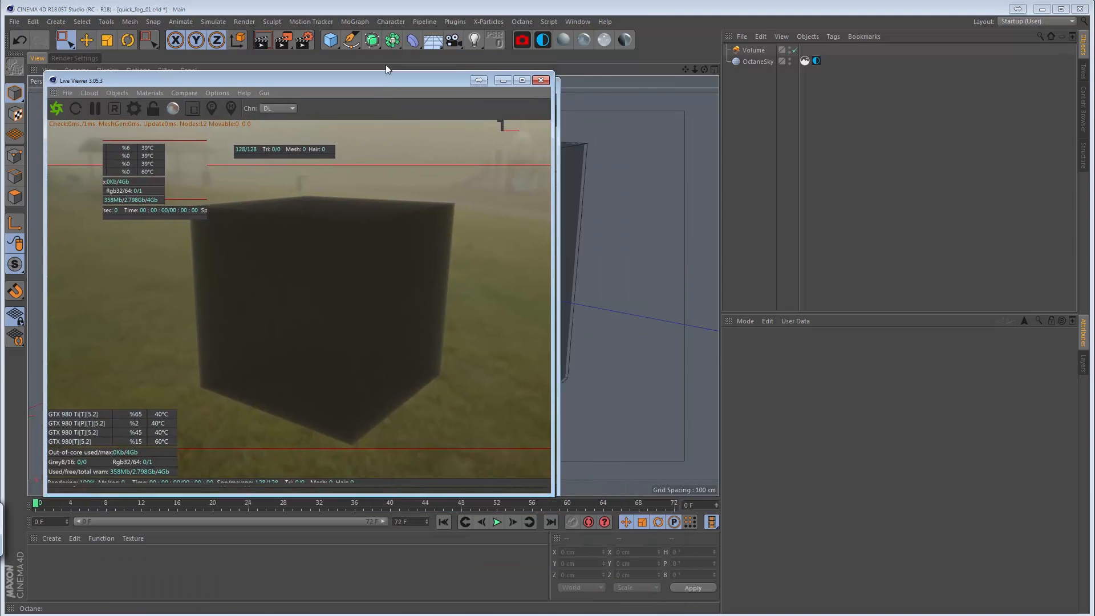
drag(386, 65, 374, 60)
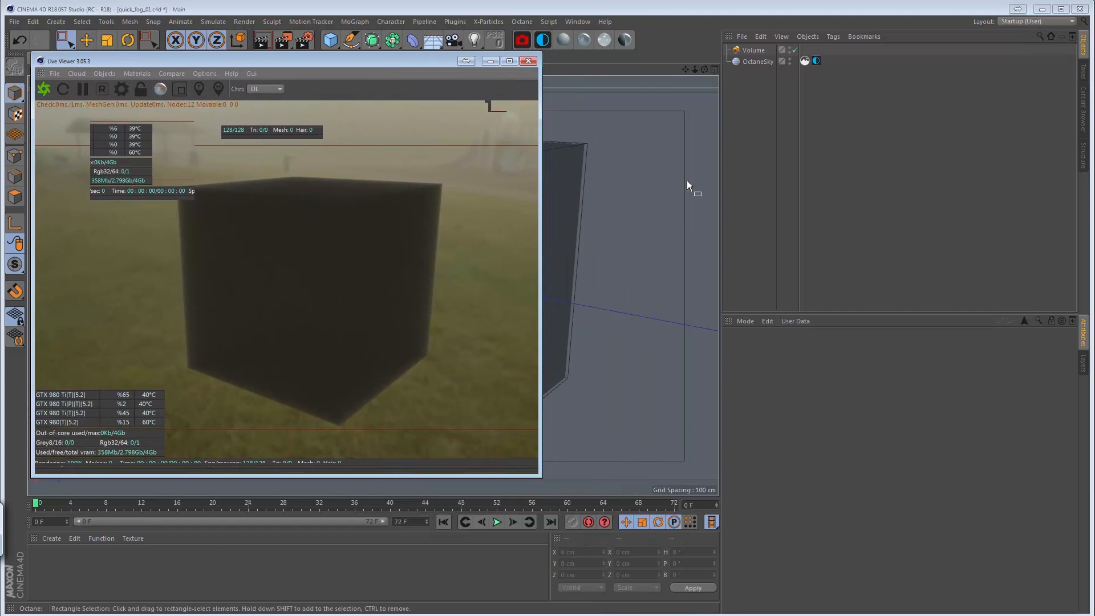
Move the fog Volume to about -31.5 cm in Z and 0.9 cm in Y, and place the Live Viewer back over the viewport.
click(753, 50)
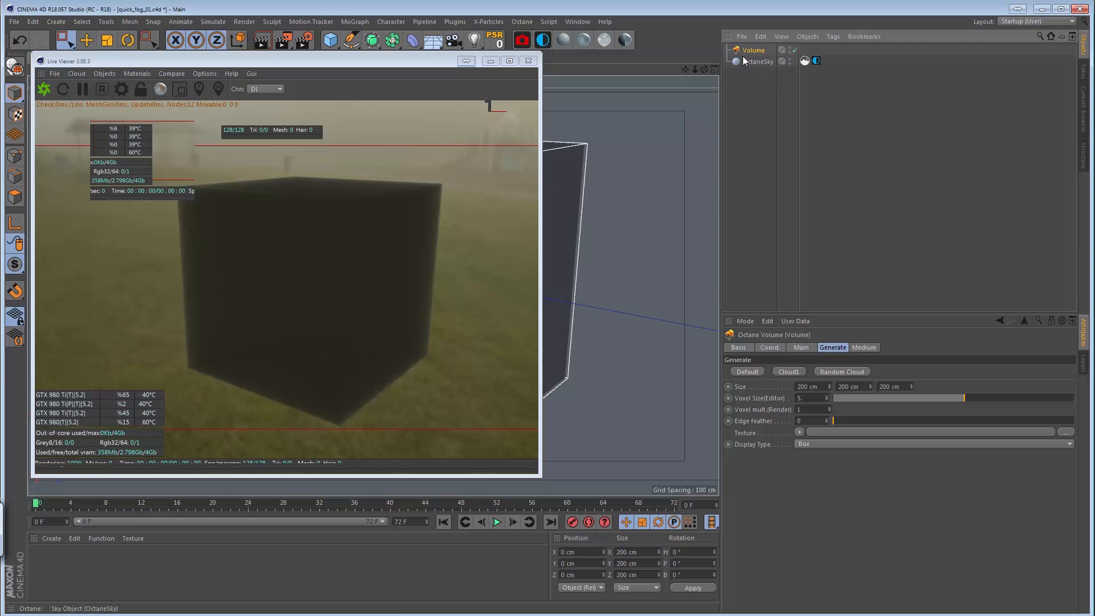
drag(414, 60, 466, 467)
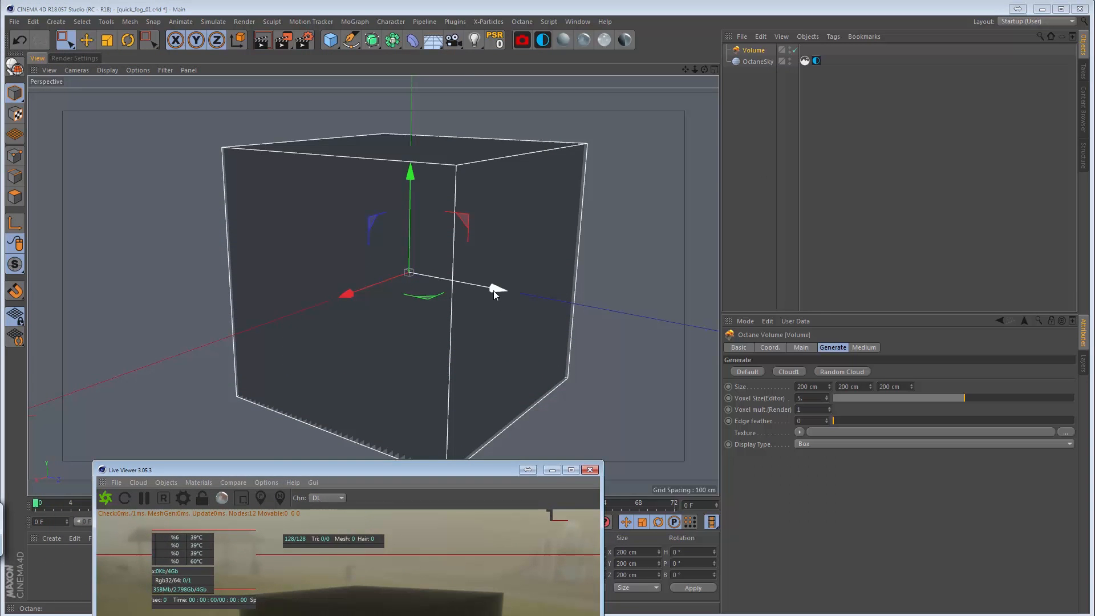
drag(494, 290, 450, 357)
drag(361, 471, 247, 173)
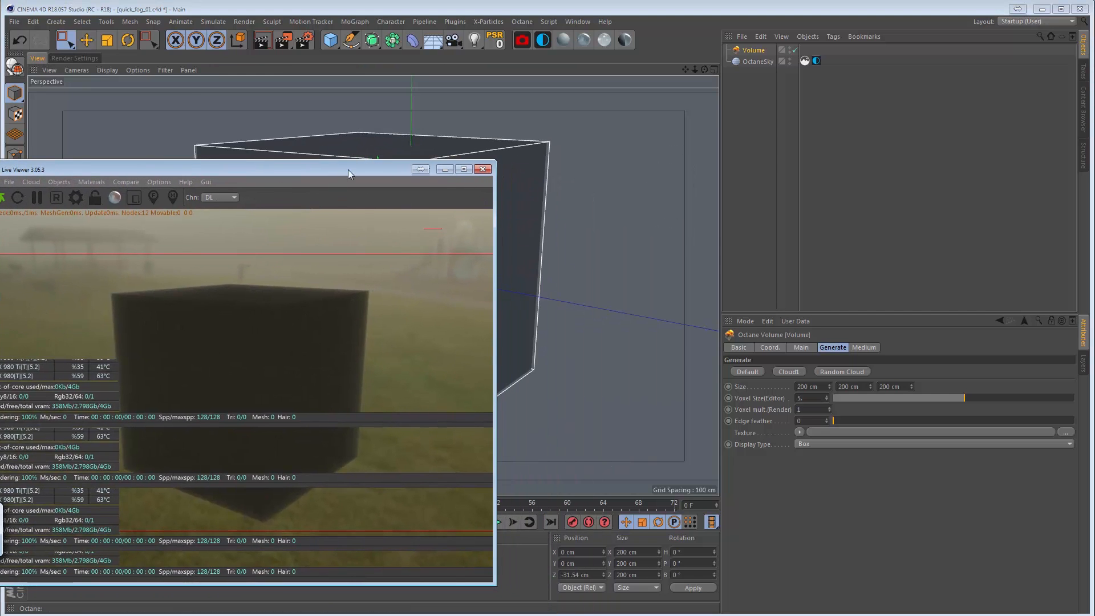
drag(348, 170, 389, 200)
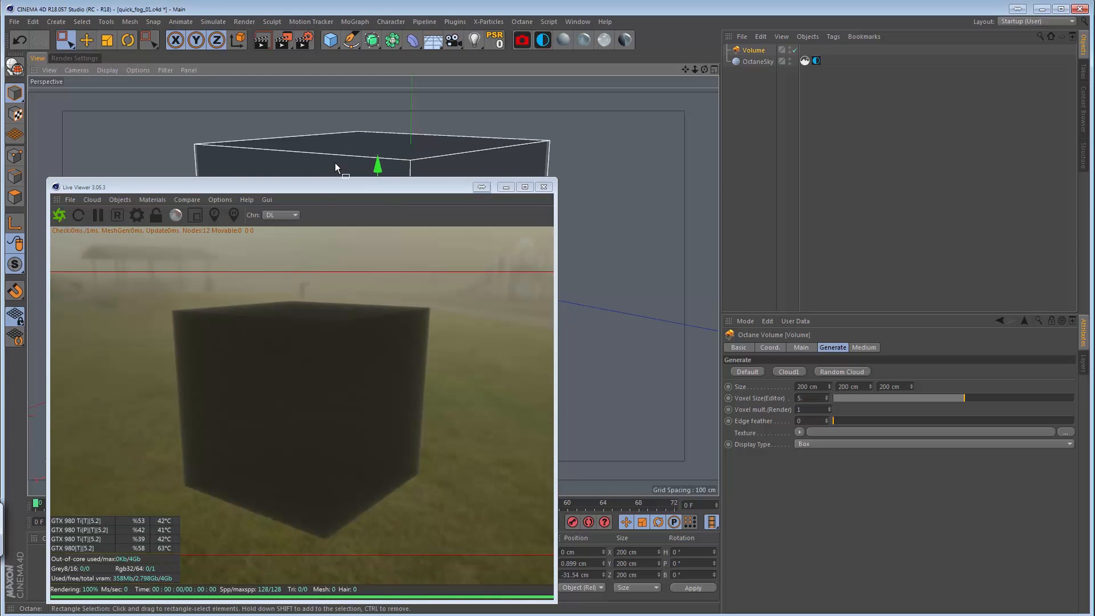
mouse_move(320, 186)
mouse_down()
mouse_move(316, 95)
mouse_move(352, 185)
mouse_move(331, 205)
mouse_up()
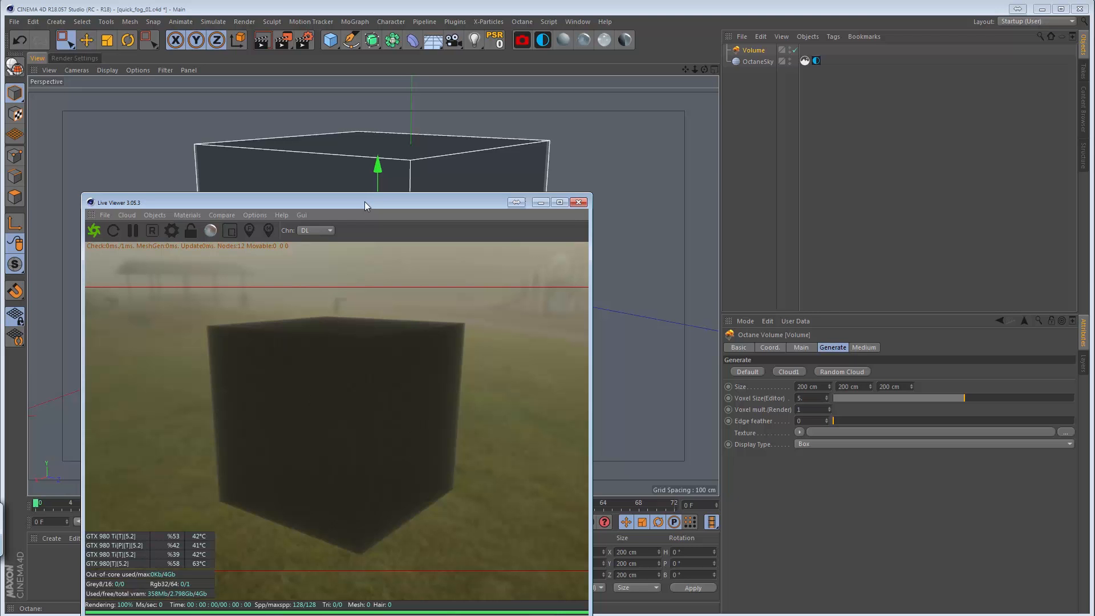
drag(358, 210, 307, 84)
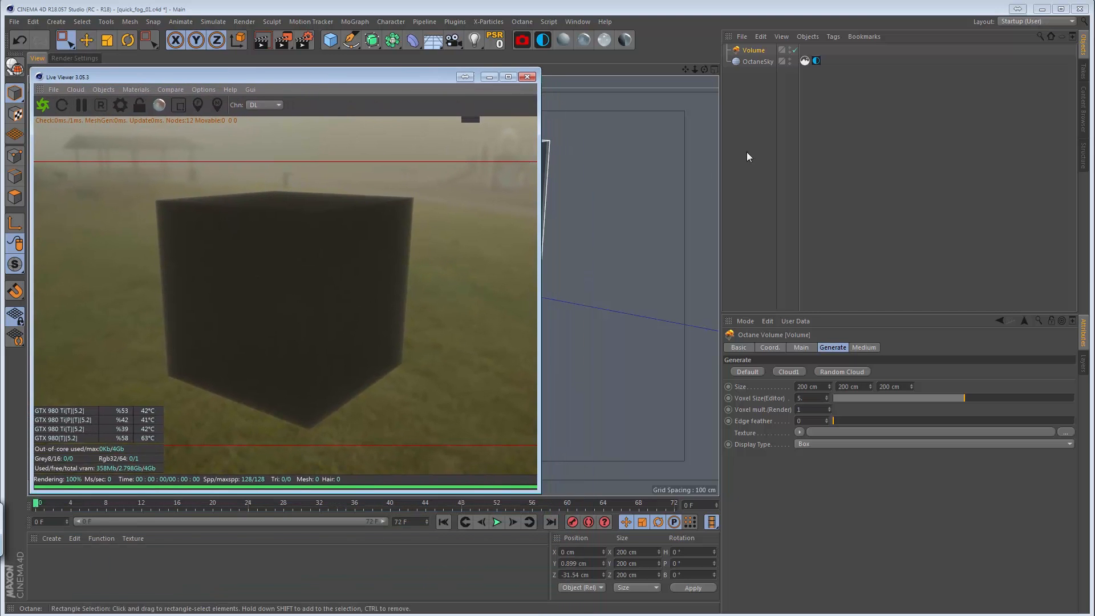
Load a Noise shader as the fog Volume's generate texture and open its shader settings.
click(754, 54)
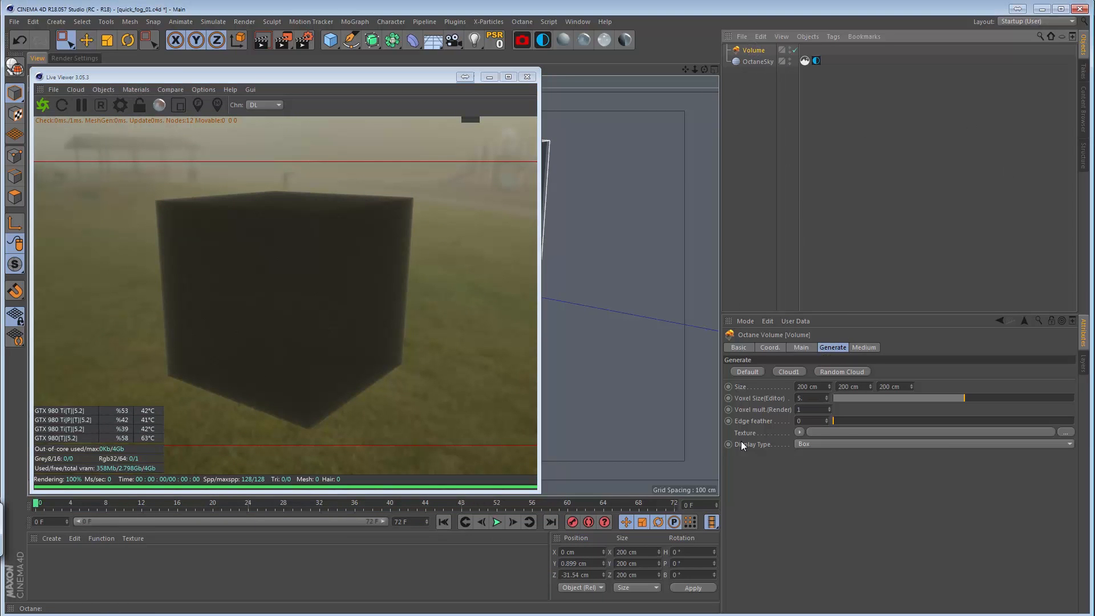
click(799, 432)
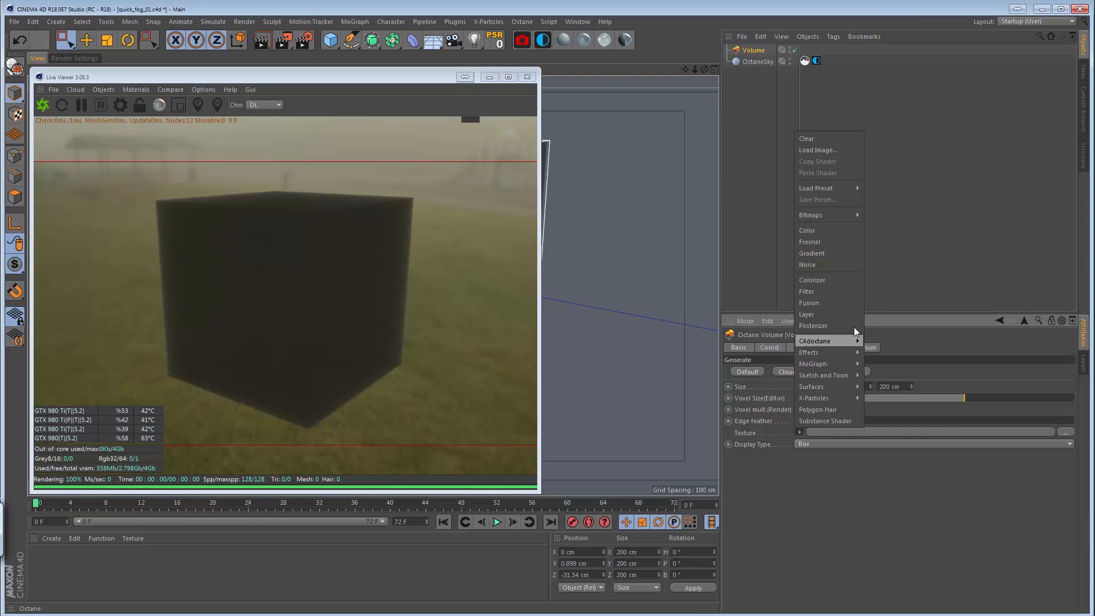
mouse_move(836, 351)
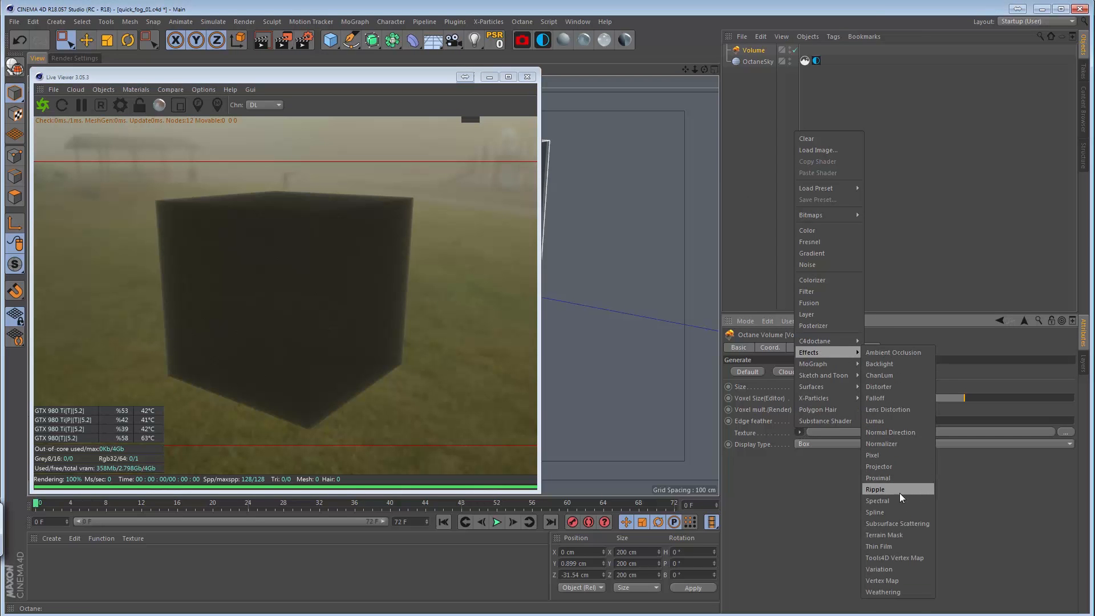
click(816, 264)
click(805, 461)
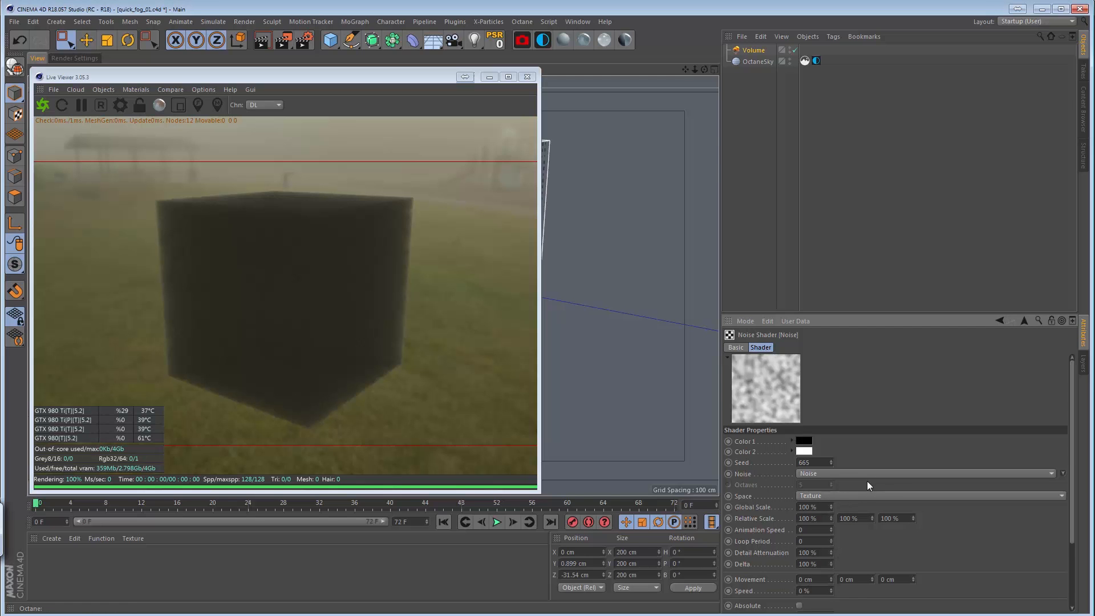
Set the noise shader's contrast to 59% and its global scale to 500%.
scroll(1073, 541, down, 3)
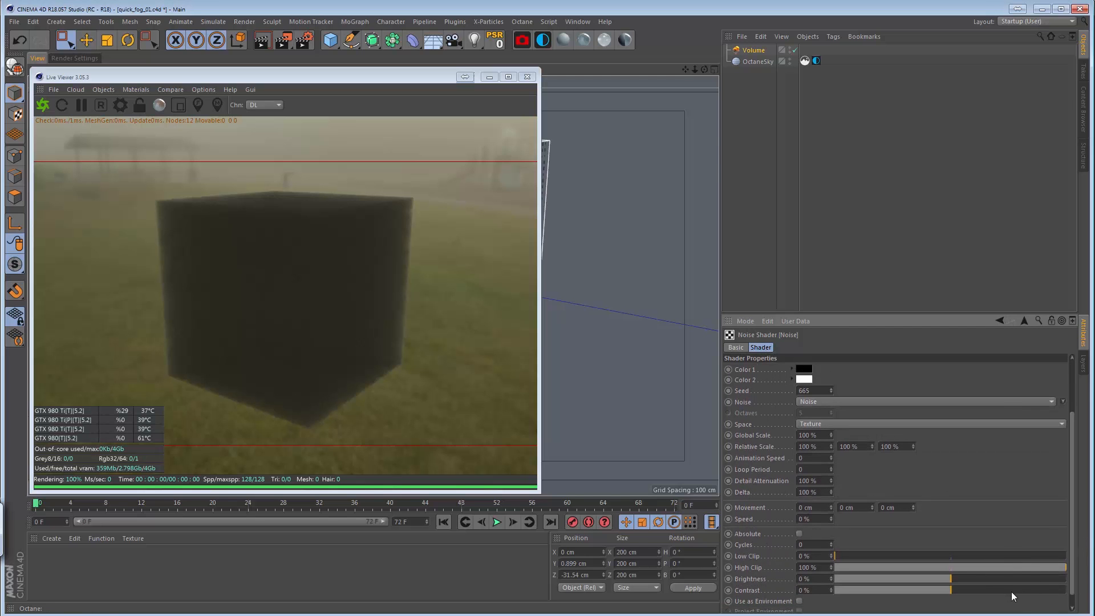
click(1020, 591)
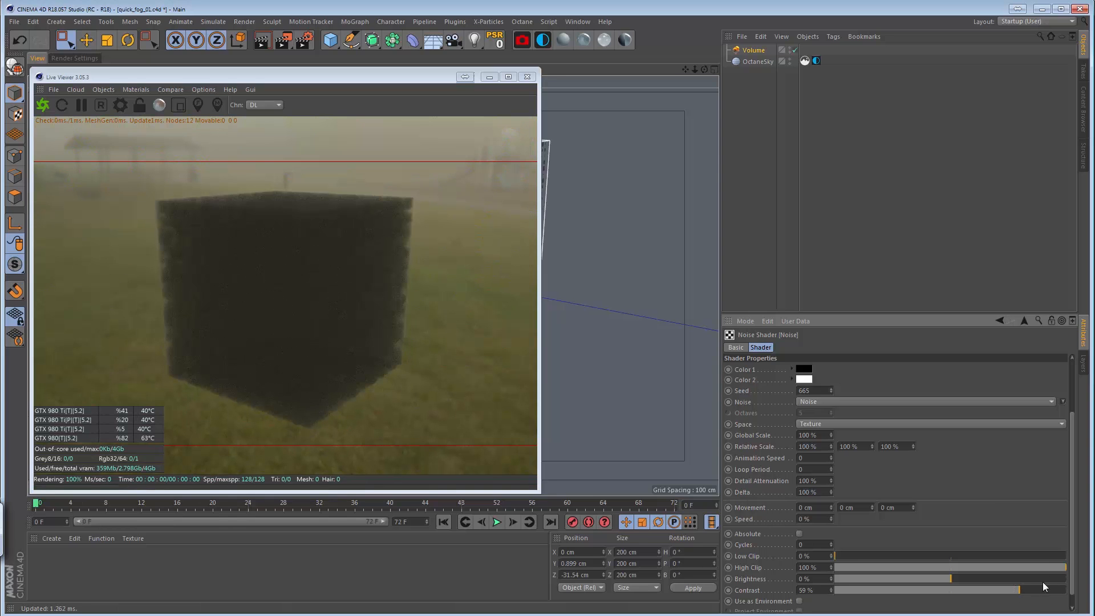
scroll(1073, 546, up, 3)
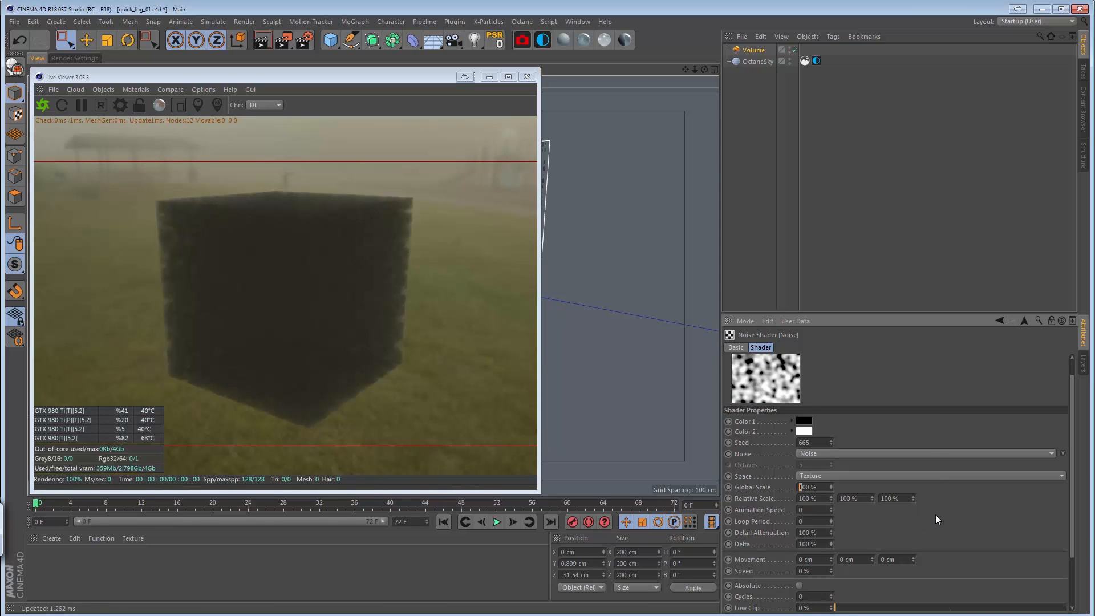
text(5)
key(Return)
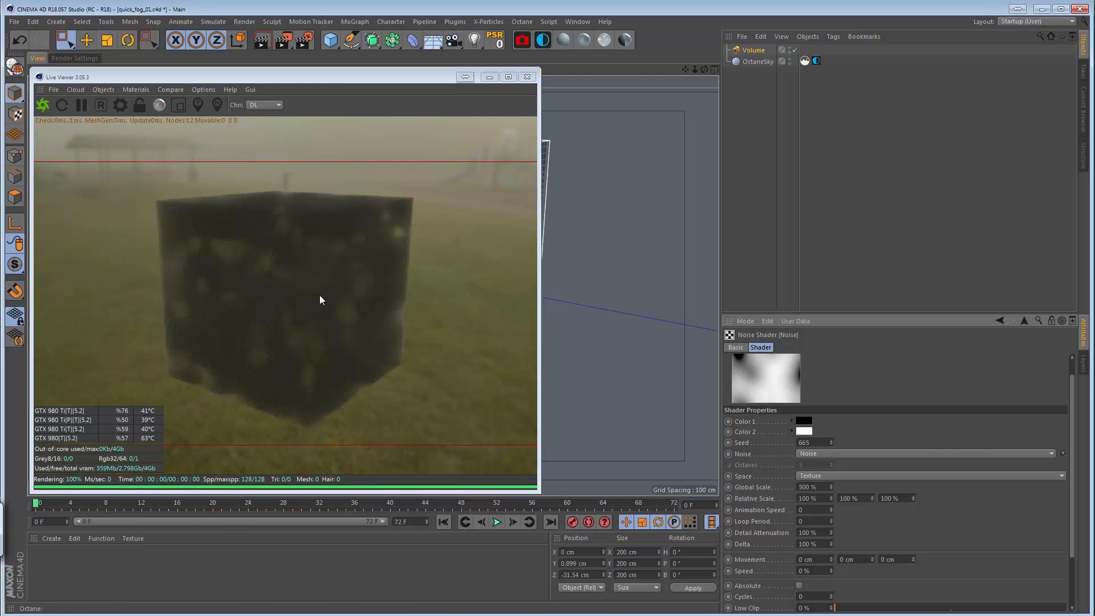
Change the noise type to Turbulence and raise its contrast to 83%.
click(1062, 454)
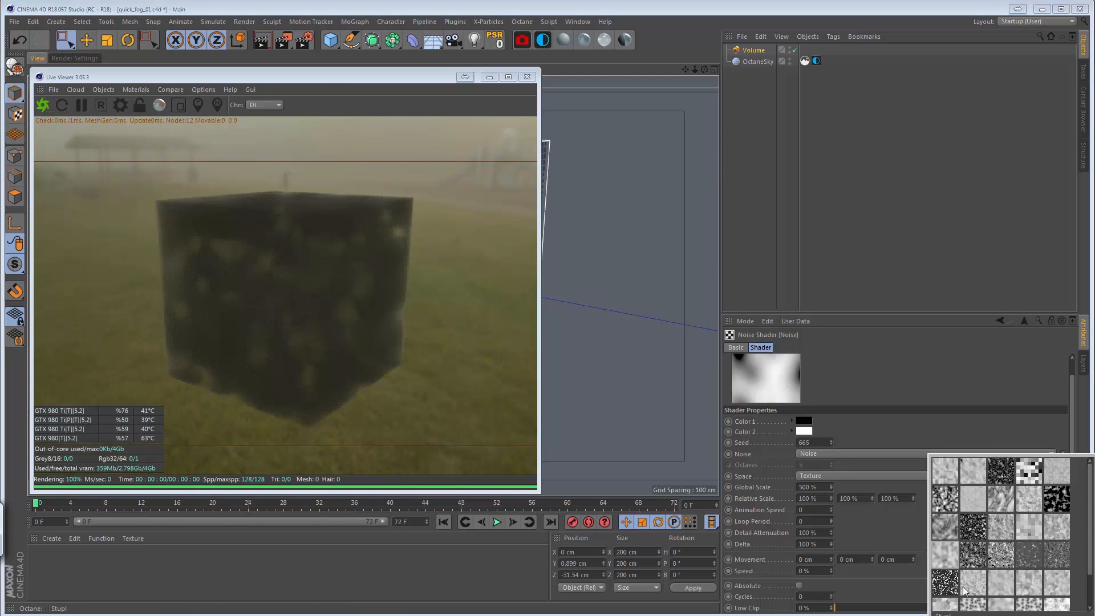
click(994, 593)
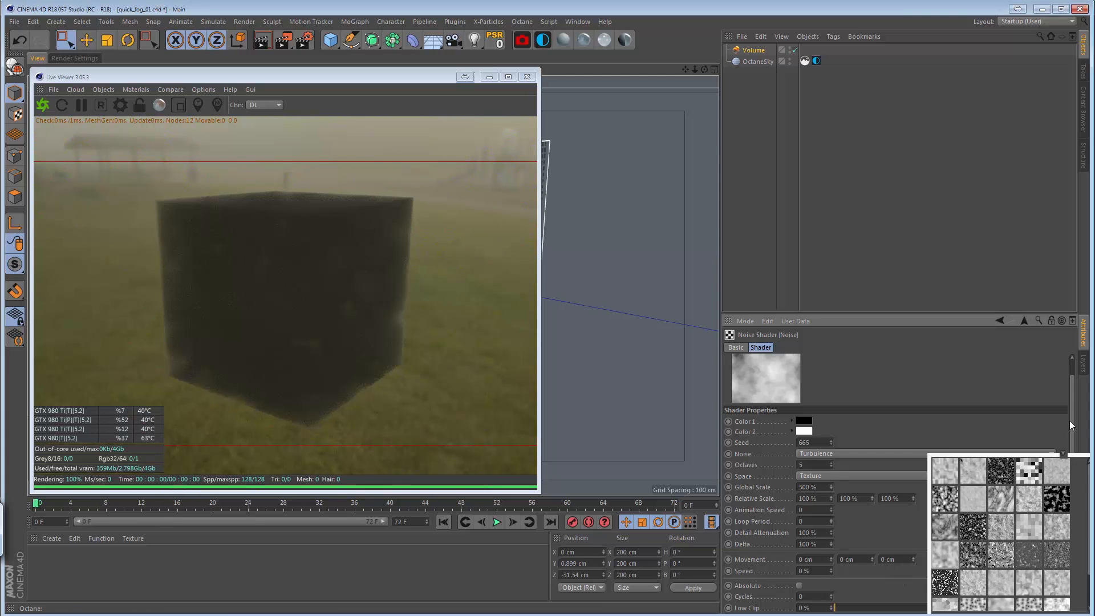
scroll(1071, 425, down, 3)
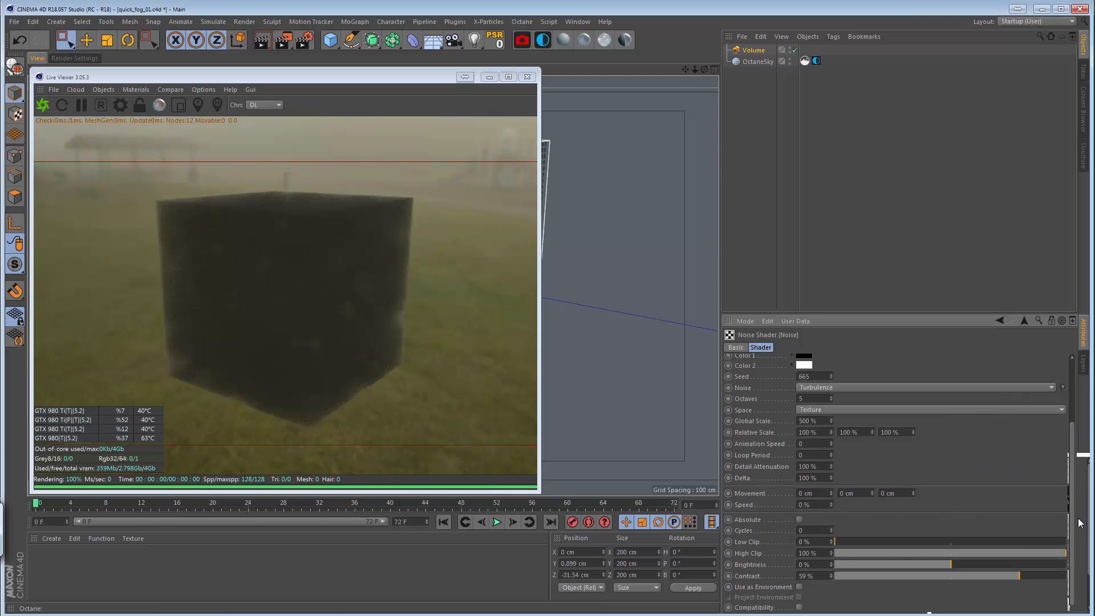
click(1047, 574)
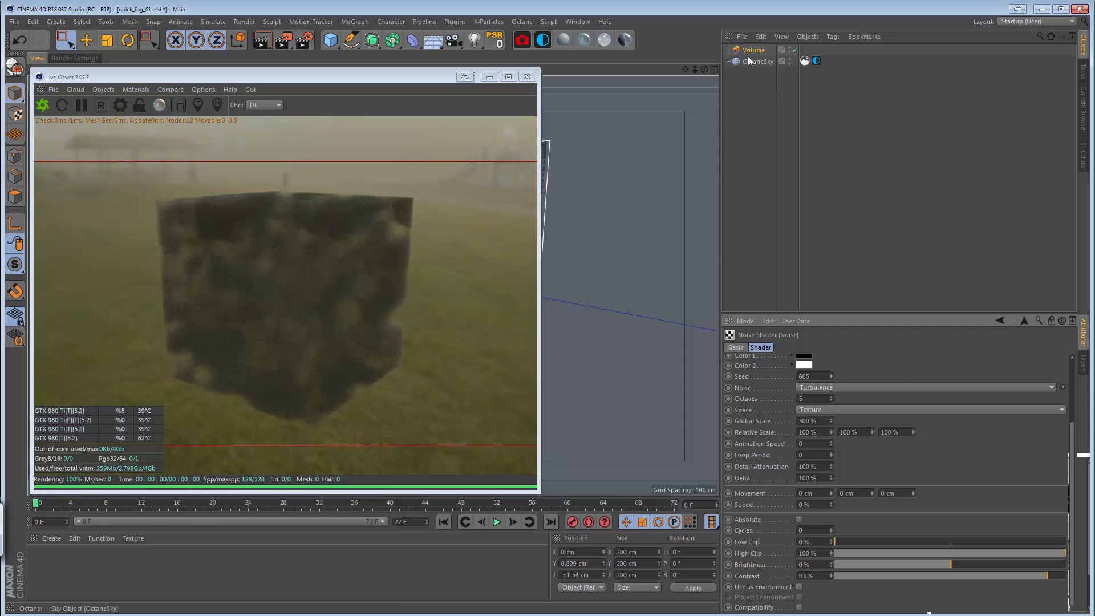
Animate the noise with an animation speed of 1, a movement of 5 cm on all three axes and a speed of 10%.
click(831, 442)
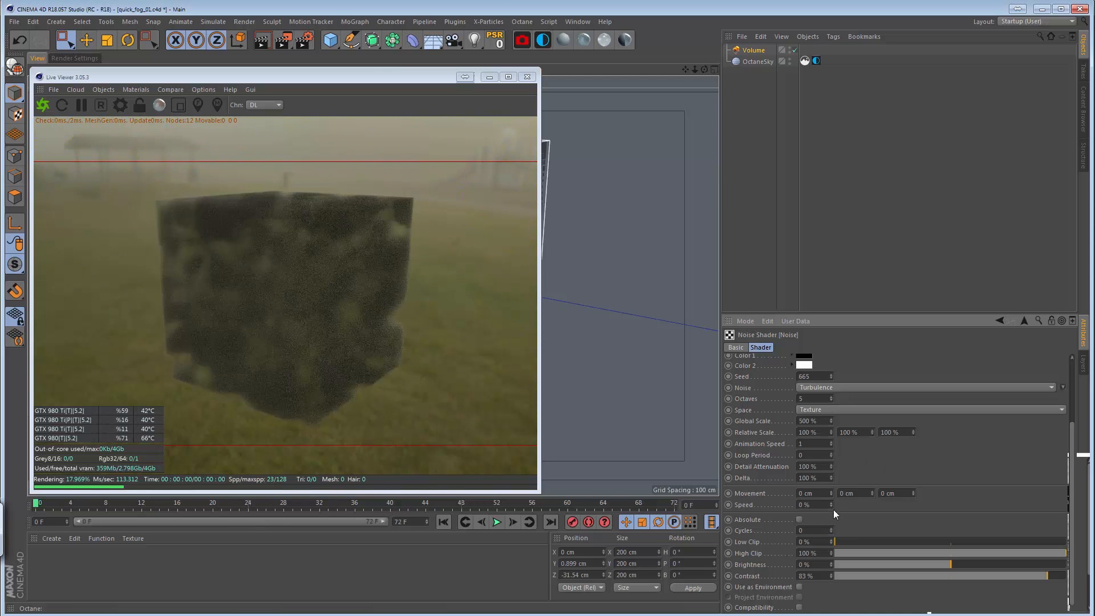
click(810, 496)
key(Tab)
text(5)
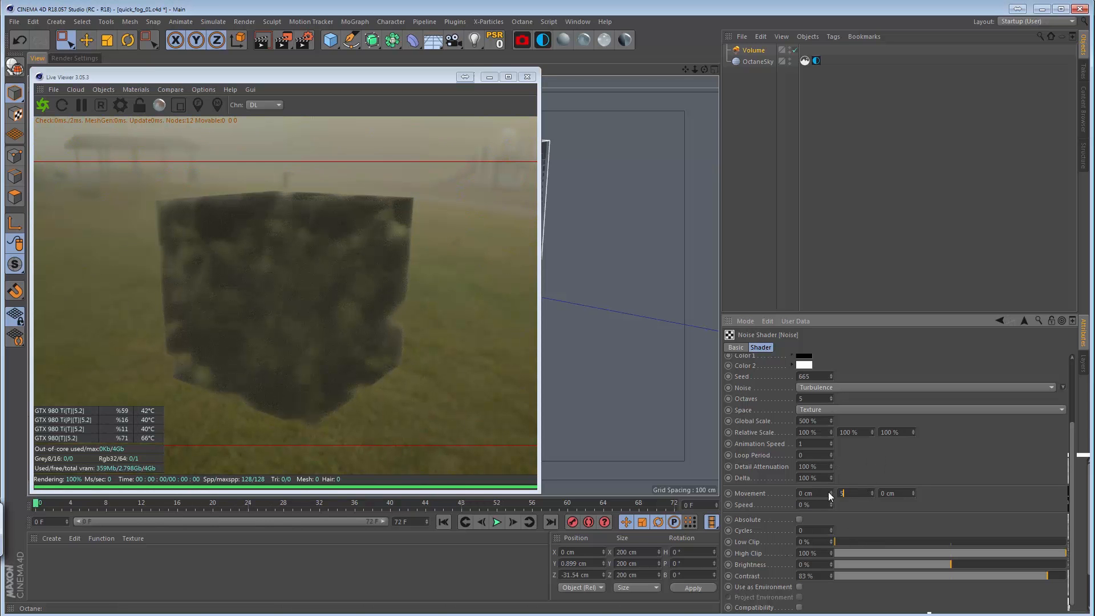
key(Tab)
text(5)
key(Return)
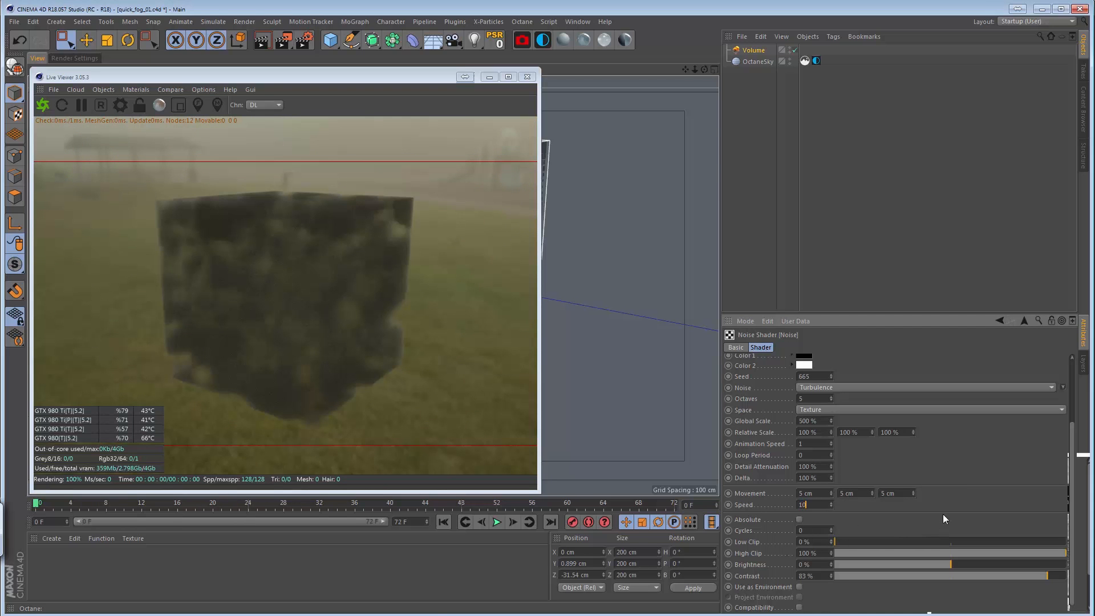
key(Return)
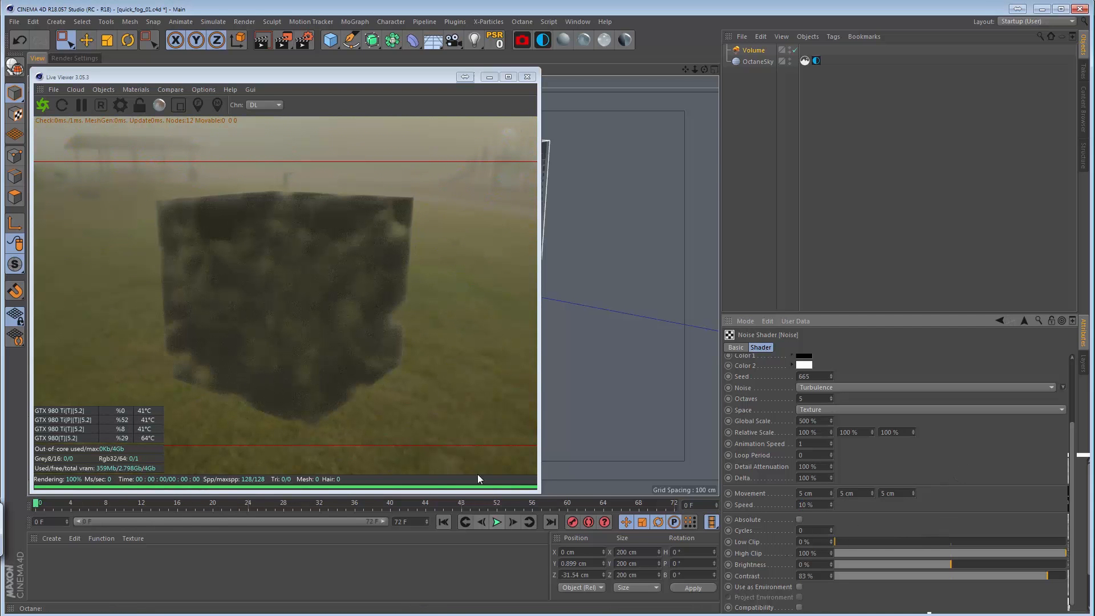
Play the timeline to preview the fog animation in the Live Viewer, and return to the first frame.
click(496, 522)
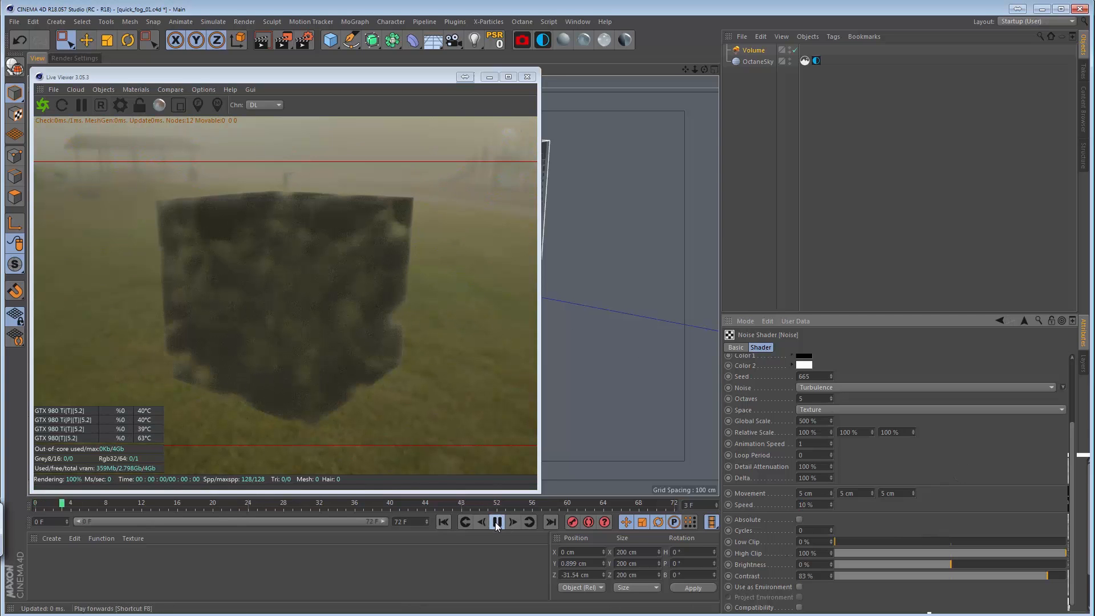
key(shift+f)
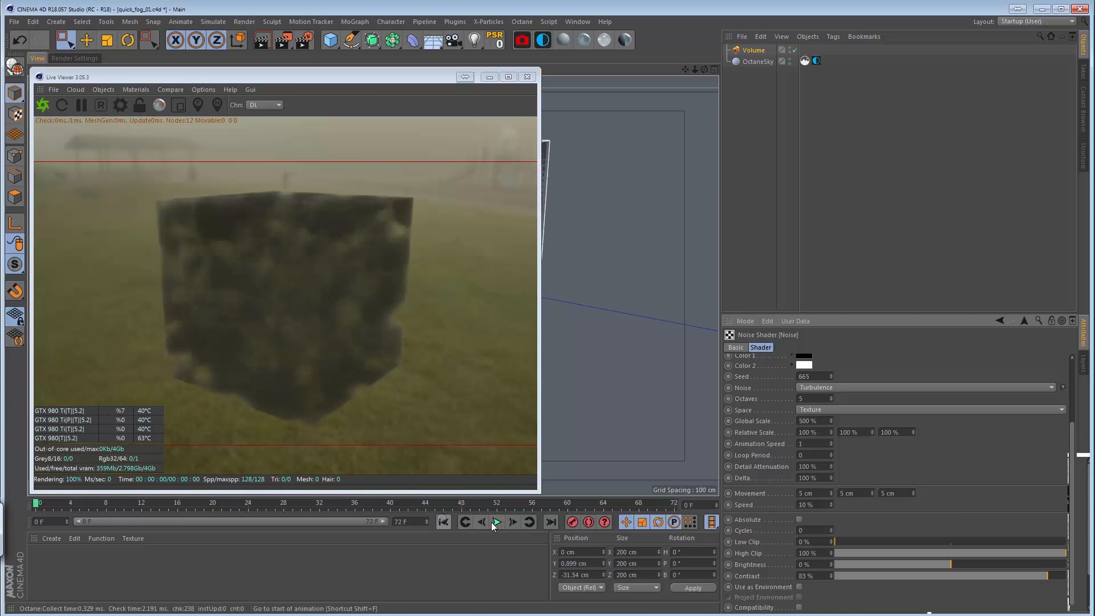
click(496, 523)
click(443, 521)
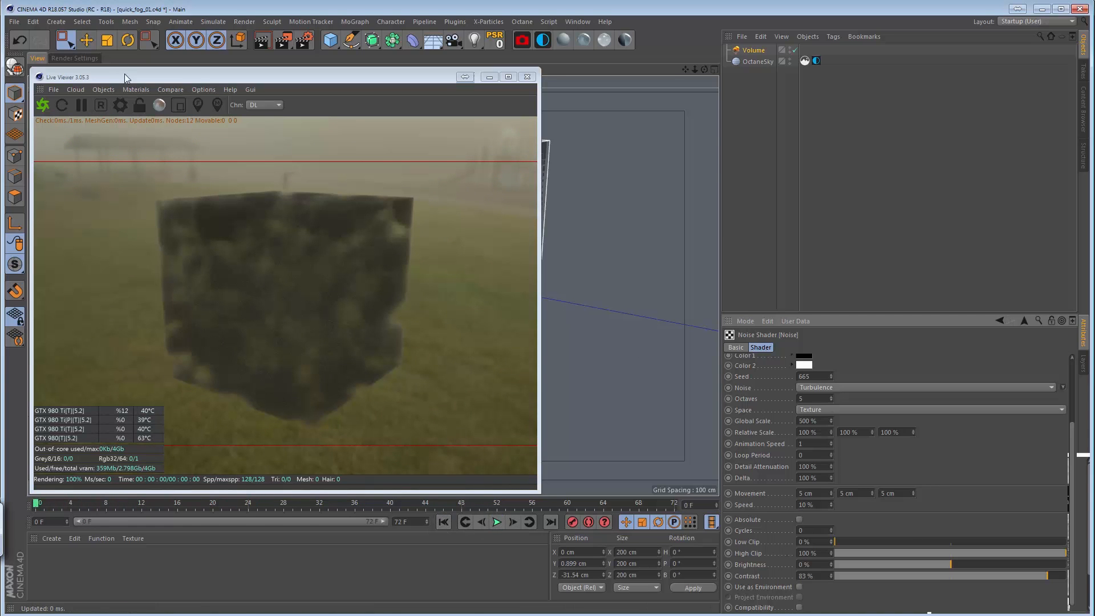
Render the fog animation to the Picture Viewer, shifting the Live Viewer window slightly aside.
drag(125, 77, 151, 72)
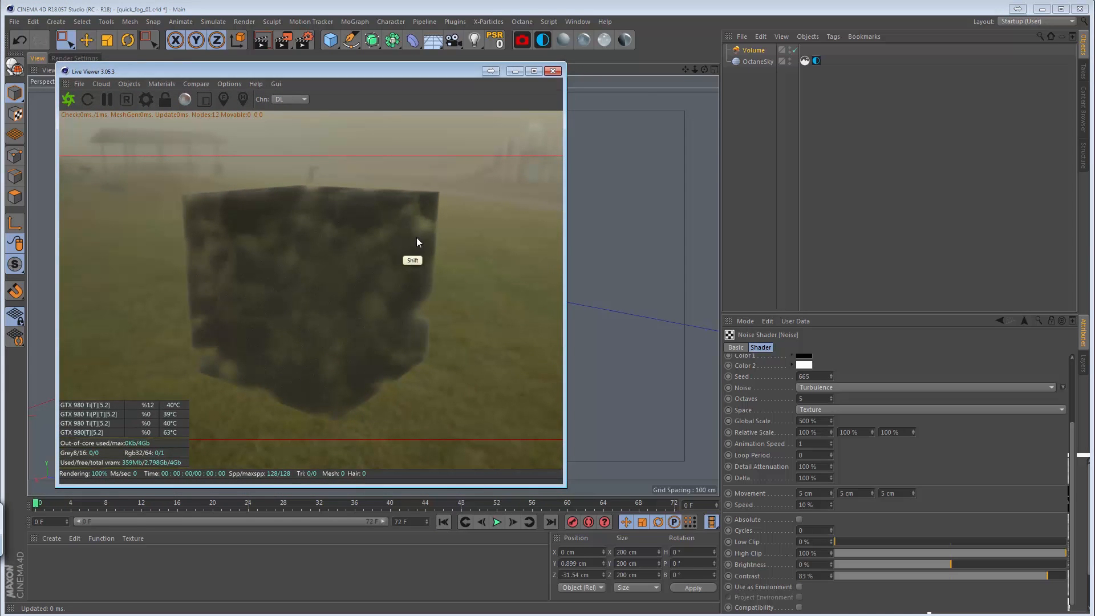
key(shift+r)
click(589, 386)
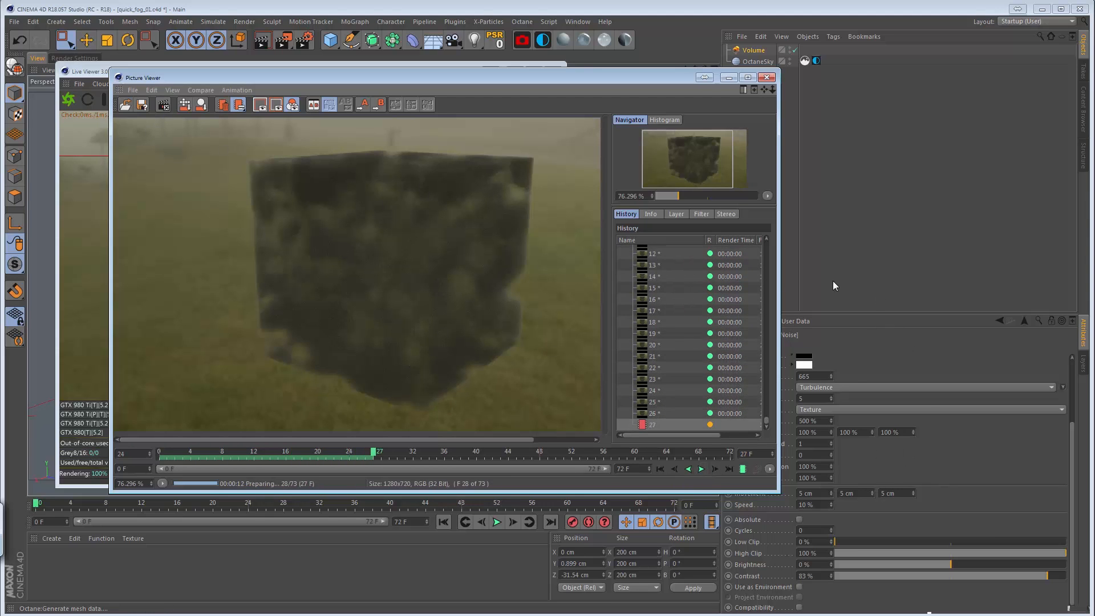
Stop the running render, play back the rendered fog frames, and move the Picture Viewer out of the way.
click(700, 469)
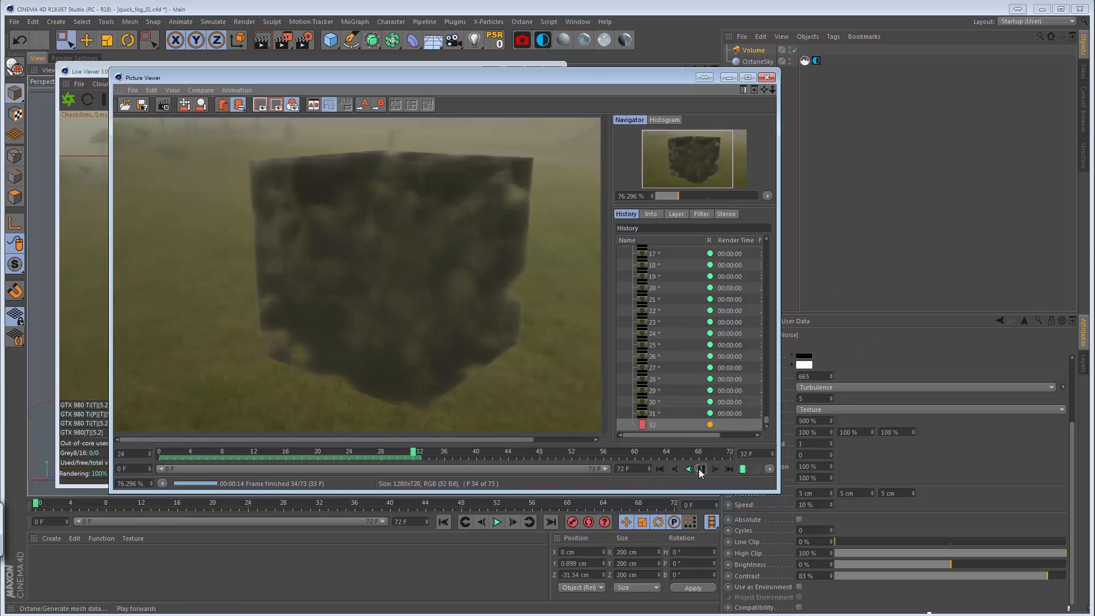
click(126, 105)
click(155, 138)
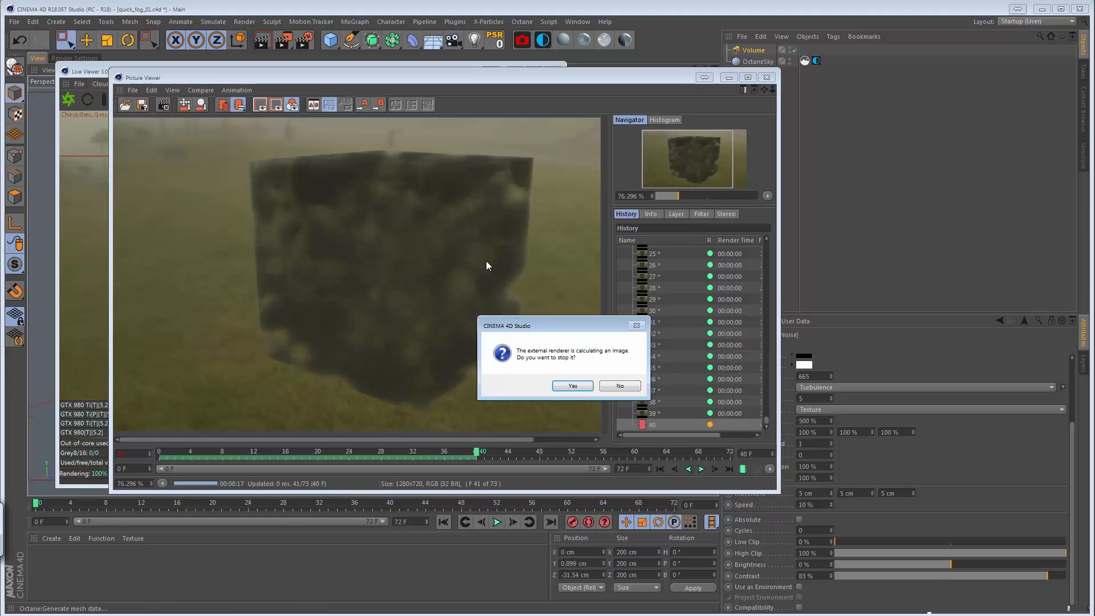
click(571, 387)
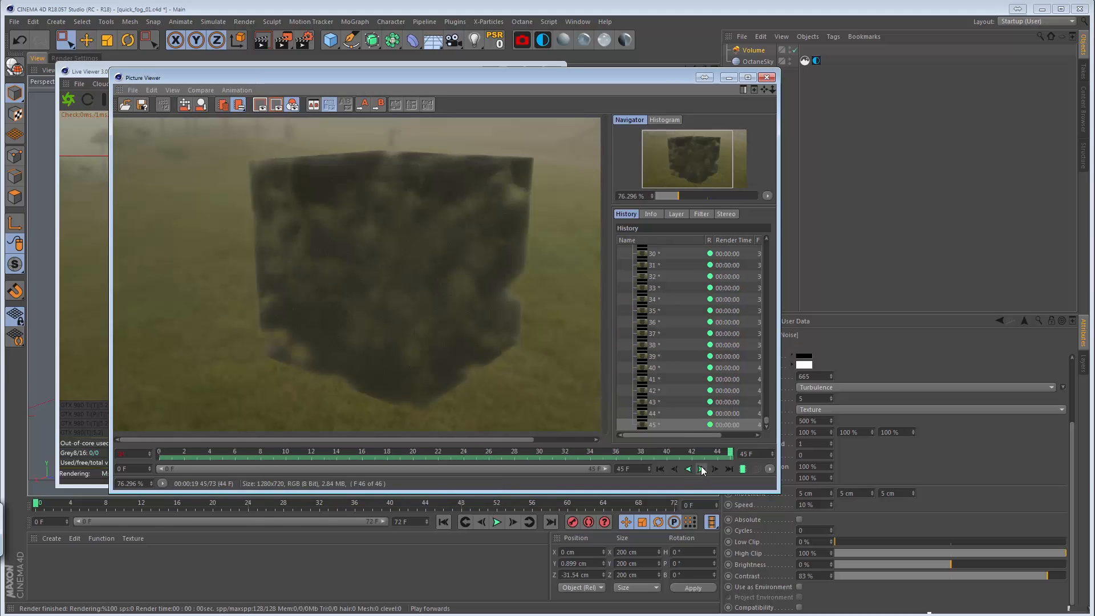
click(702, 468)
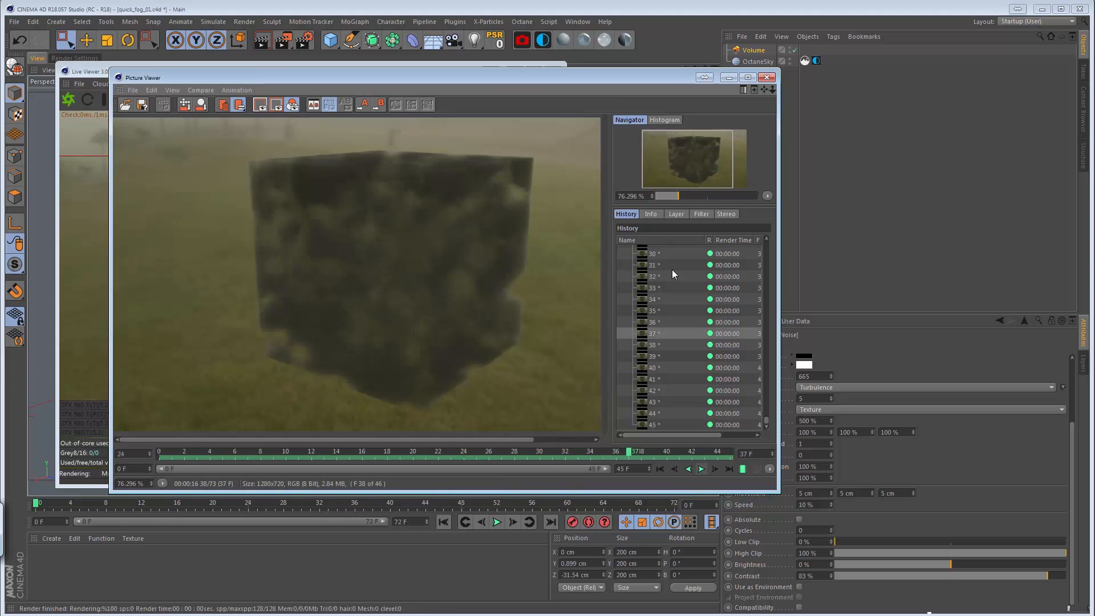
drag(507, 77, 1094, 228)
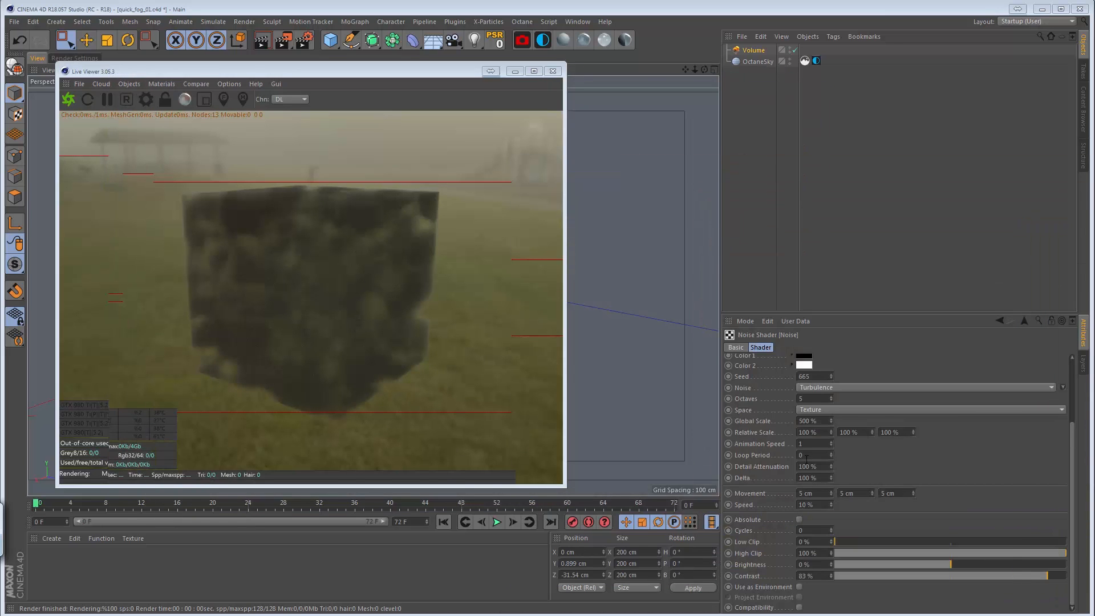
Wrap the fog Volume's noise texture in a Layer shader and open the layer settings.
click(752, 51)
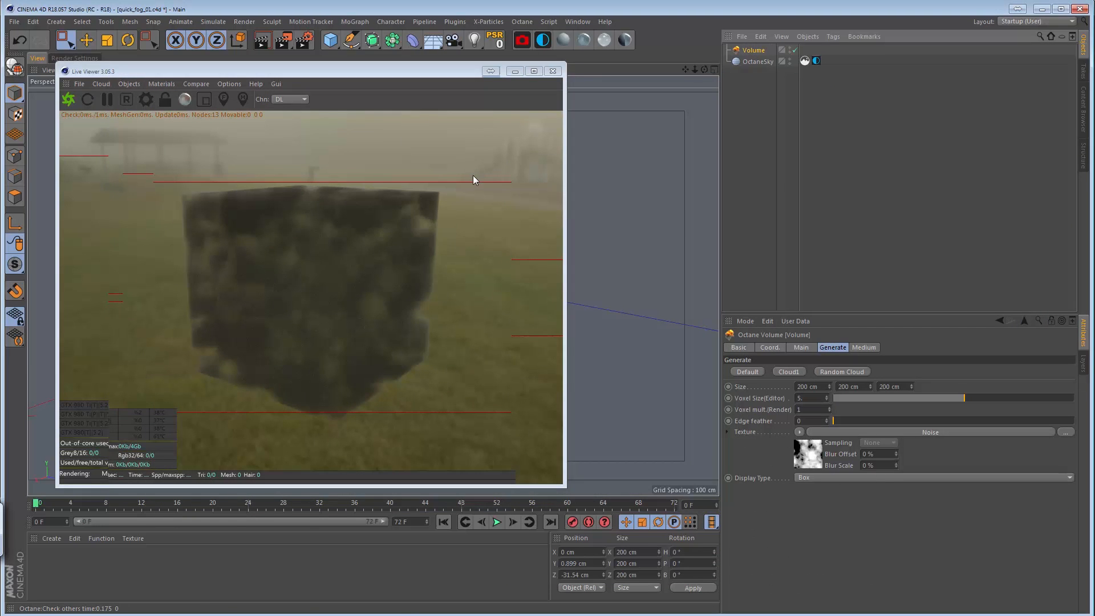
click(803, 433)
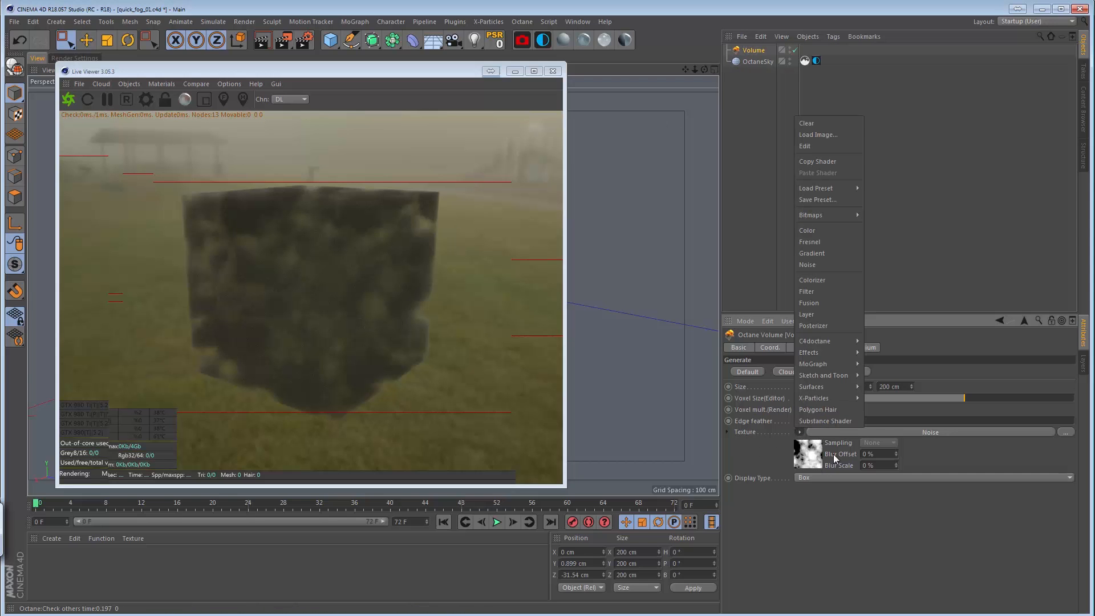
click(810, 314)
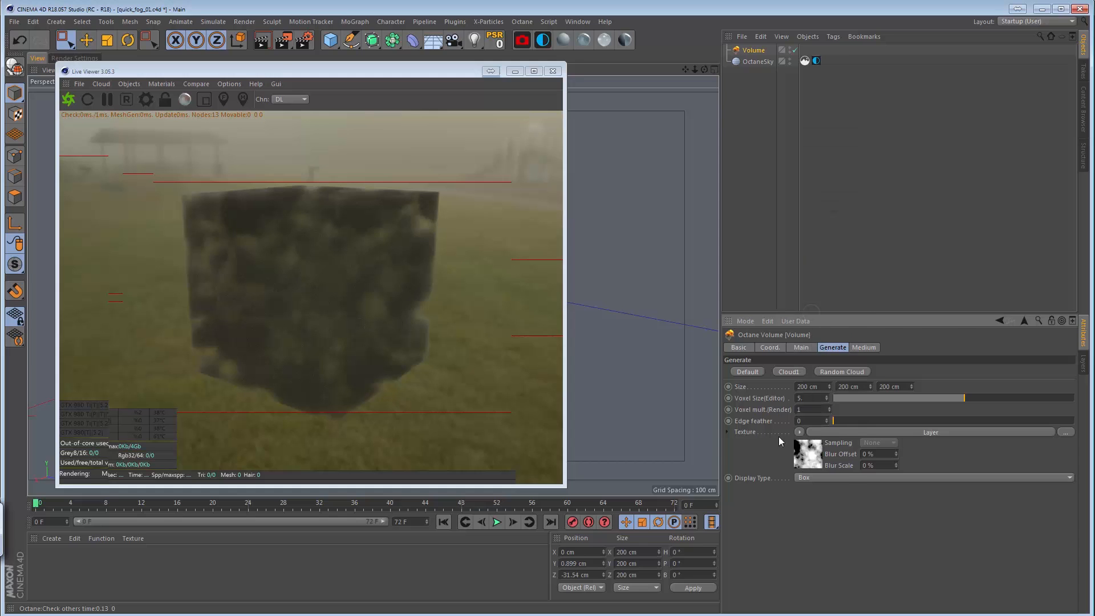
click(810, 456)
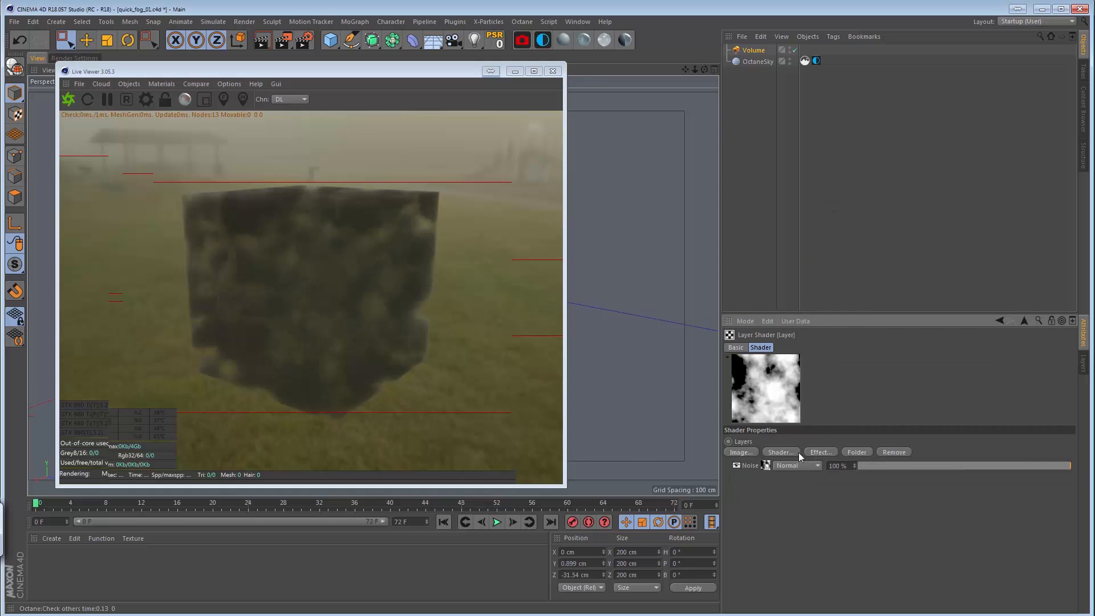
Add a Distort effect above the noise layer and keyframe its time scale from 100% at frame 0 to 1% at frame 72.
click(823, 453)
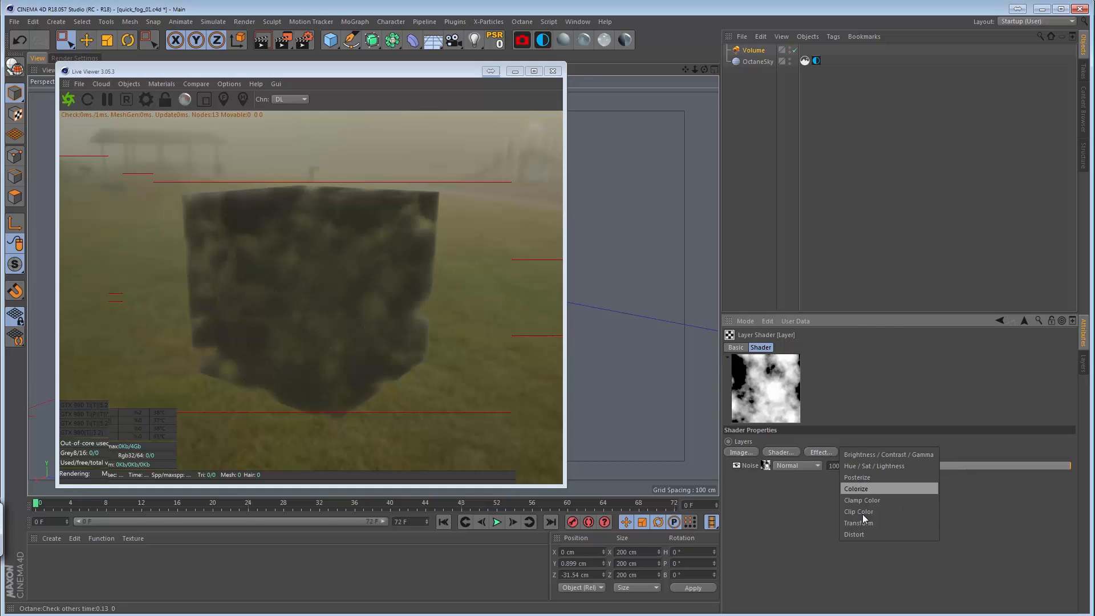
click(864, 534)
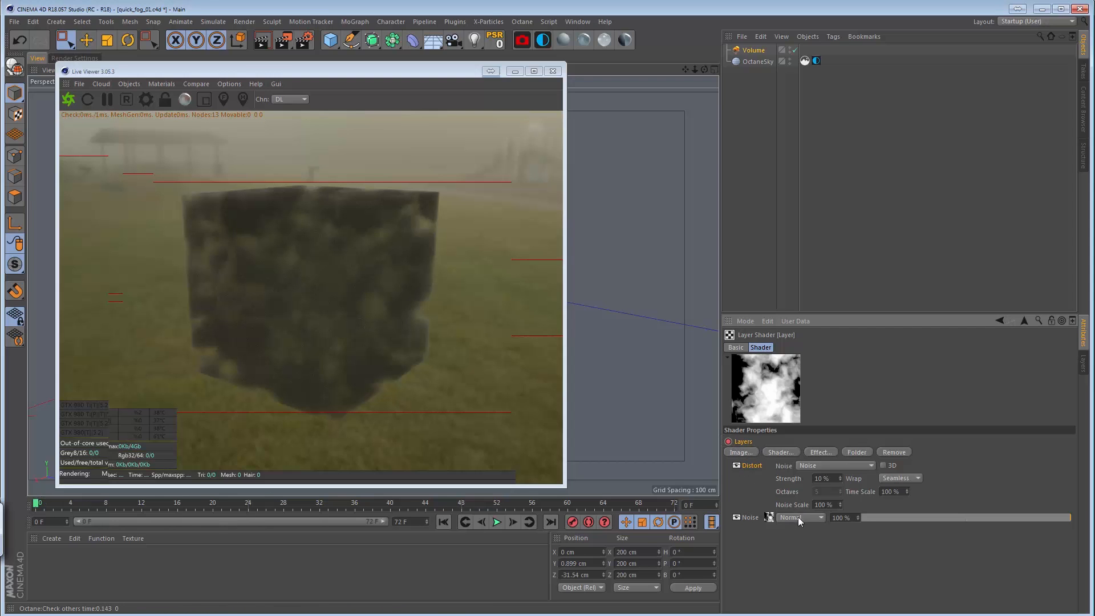
click(551, 522)
click(901, 493)
text(1)
key(Return)
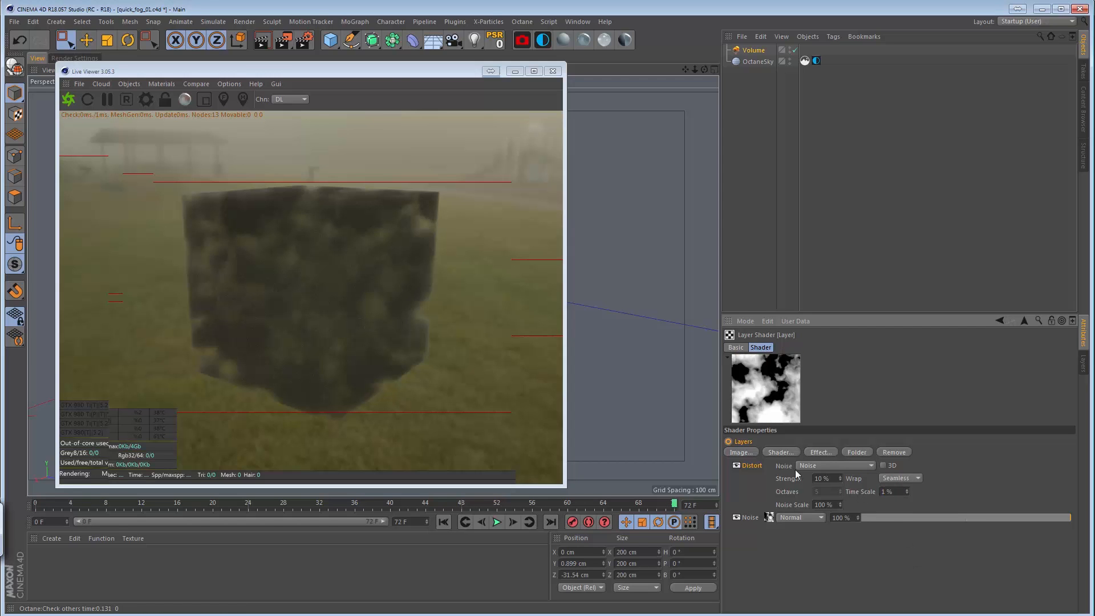
ctrl+click(728, 442)
Play the animation from the first frame to check the animated distortion in the layer shader preview.
click(444, 522)
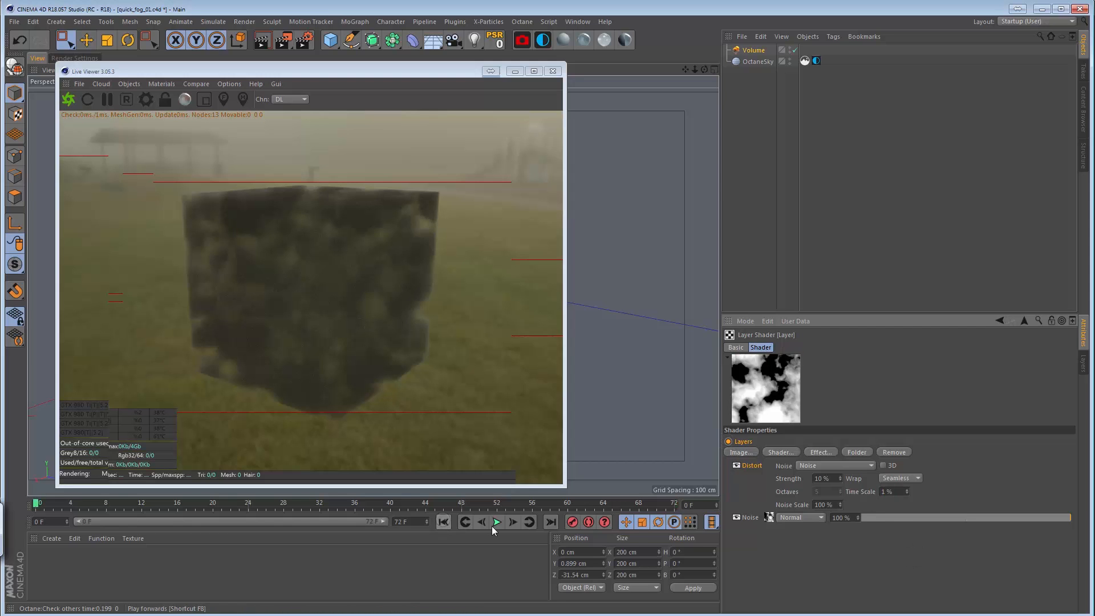
click(494, 522)
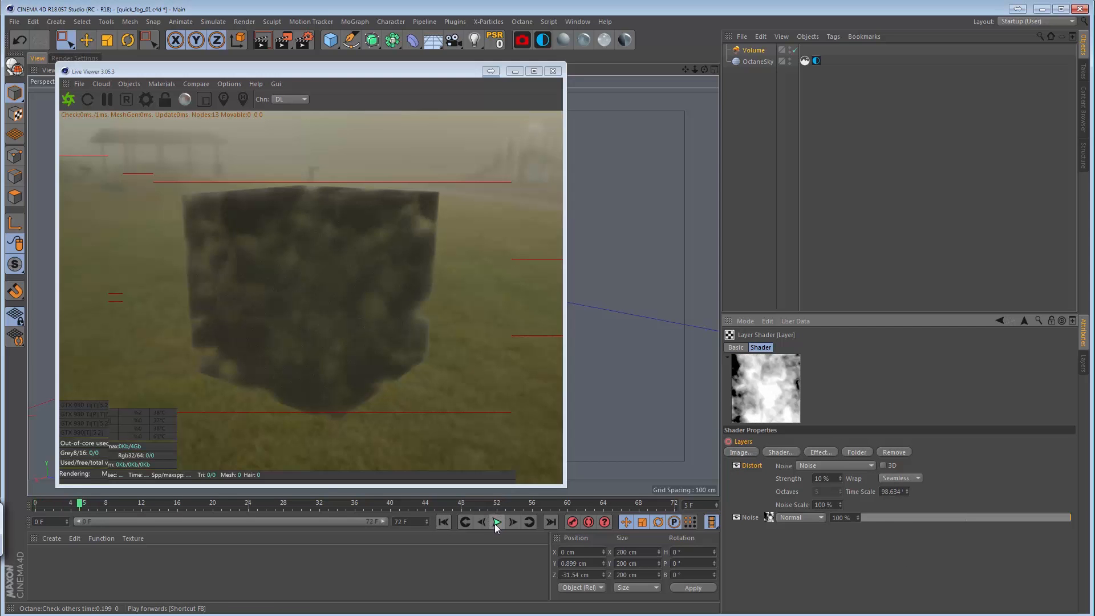
Step forward through the animation to check the distortion in the layer shader preview, and return to the first frame.
click(513, 522)
click(514, 522)
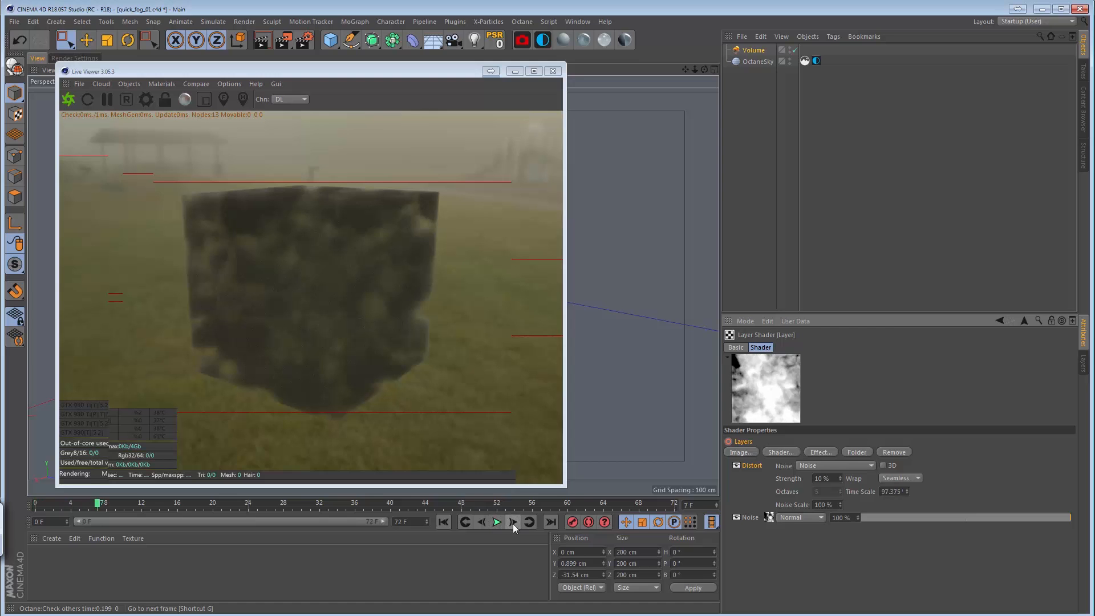
click(512, 523)
click(512, 525)
click(512, 524)
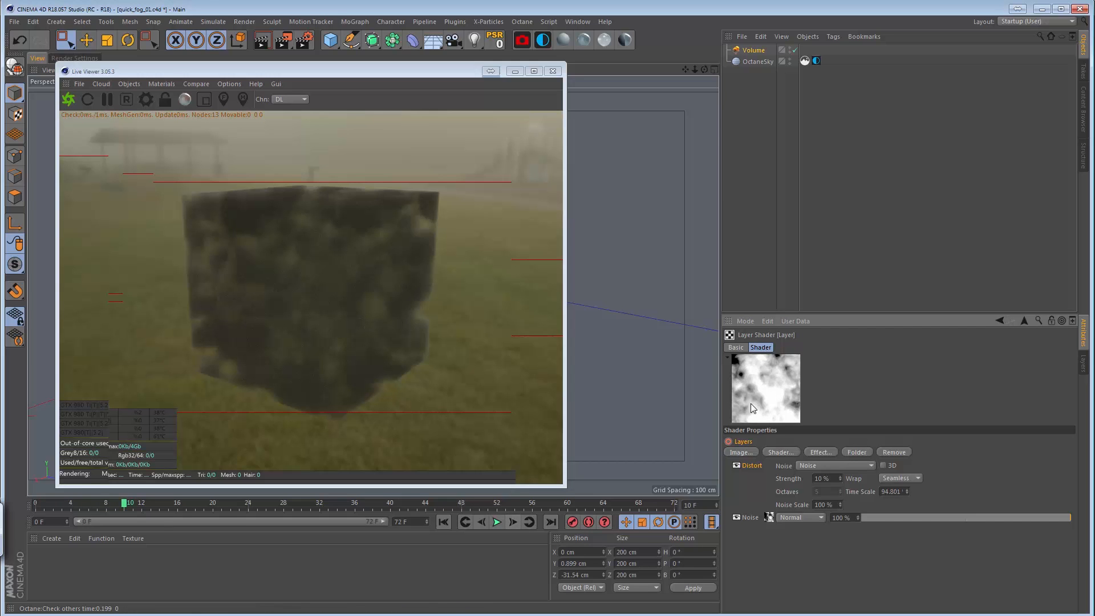
click(513, 522)
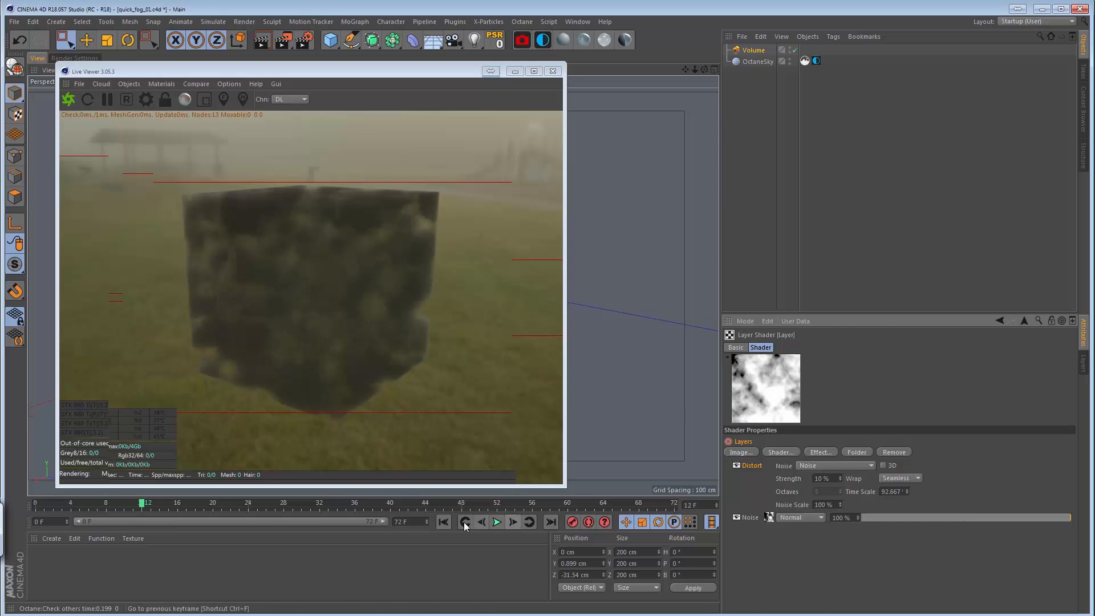
click(442, 522)
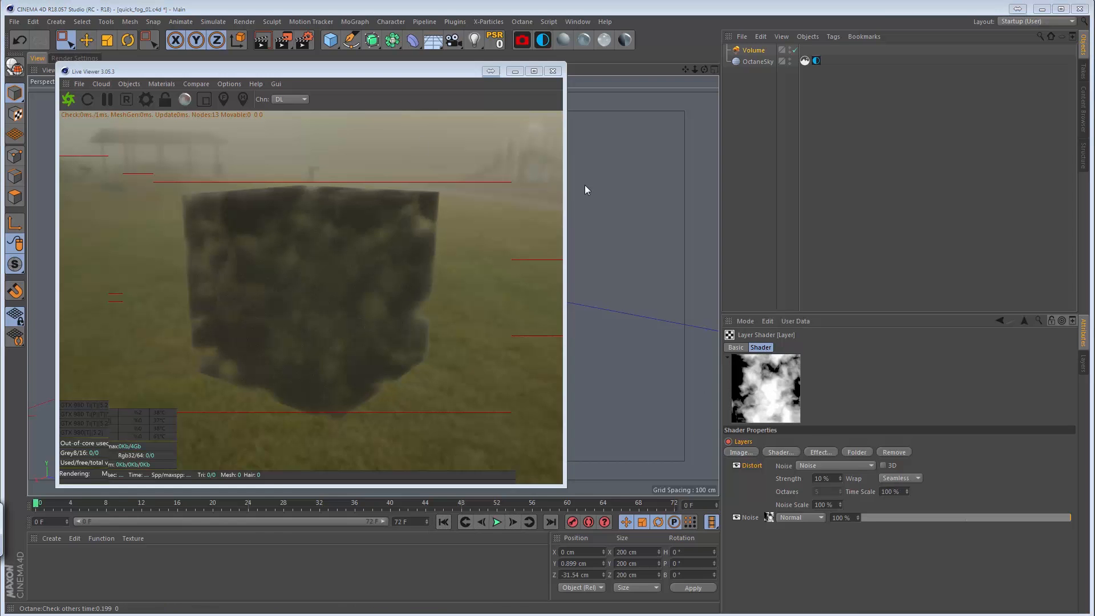
Render the fog animation to the Picture Viewer, continuing without a save file.
key(shift+F6)
drag(305, 119, 163, 96)
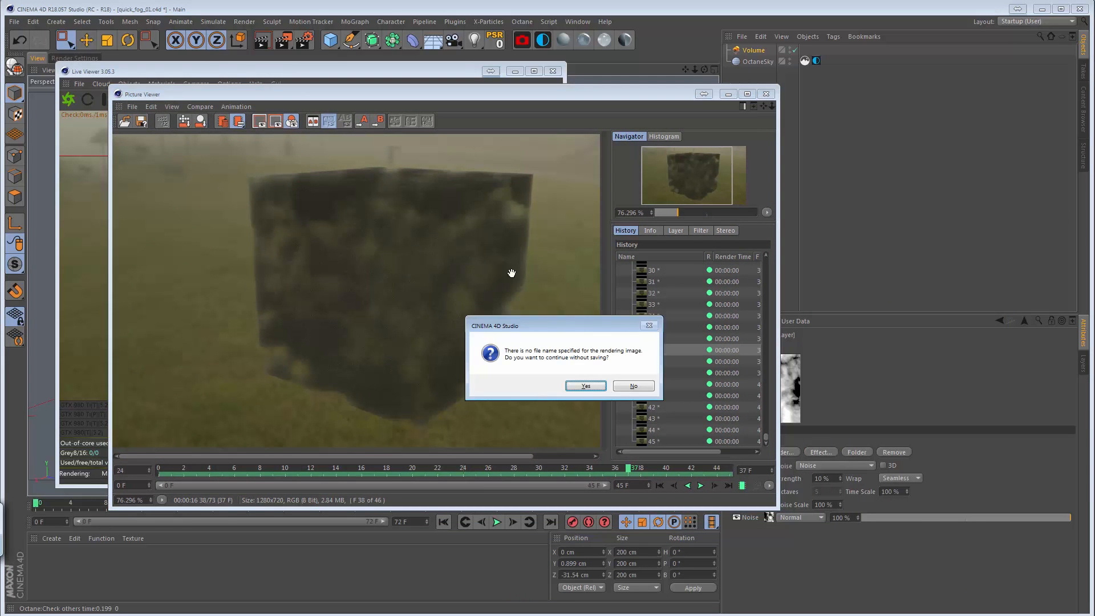
click(590, 385)
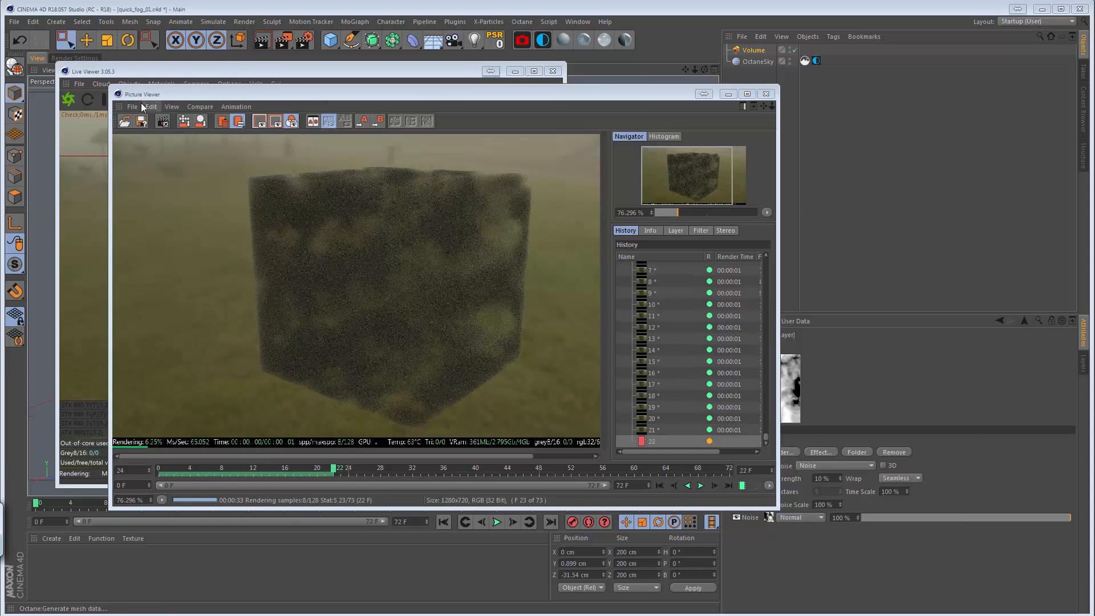
Stop the animation render and play back the finished fog frames in the Picture Viewer.
click(132, 107)
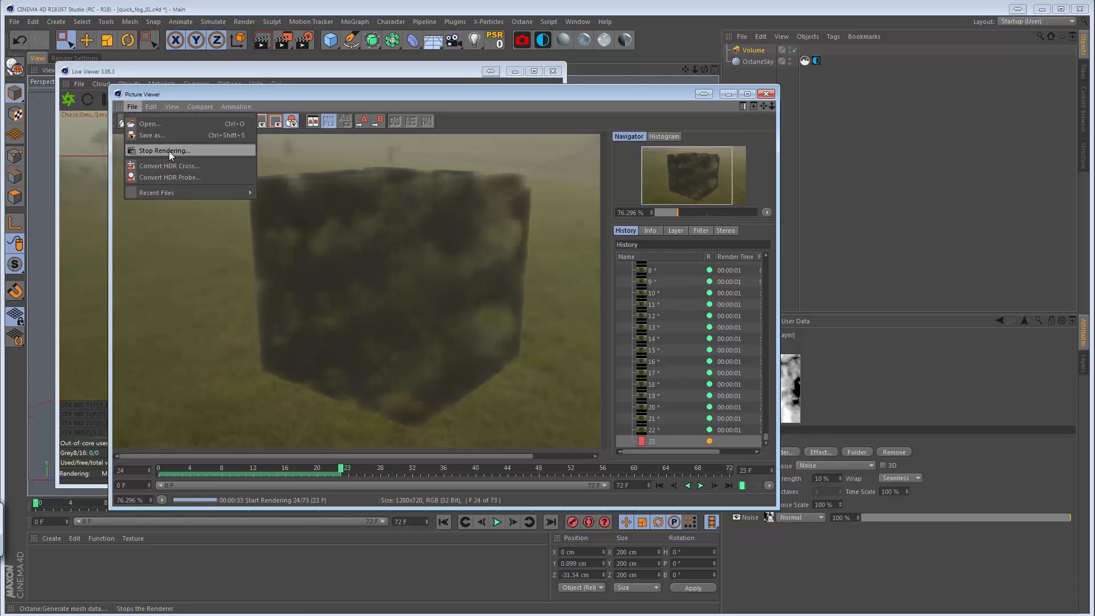
click(148, 150)
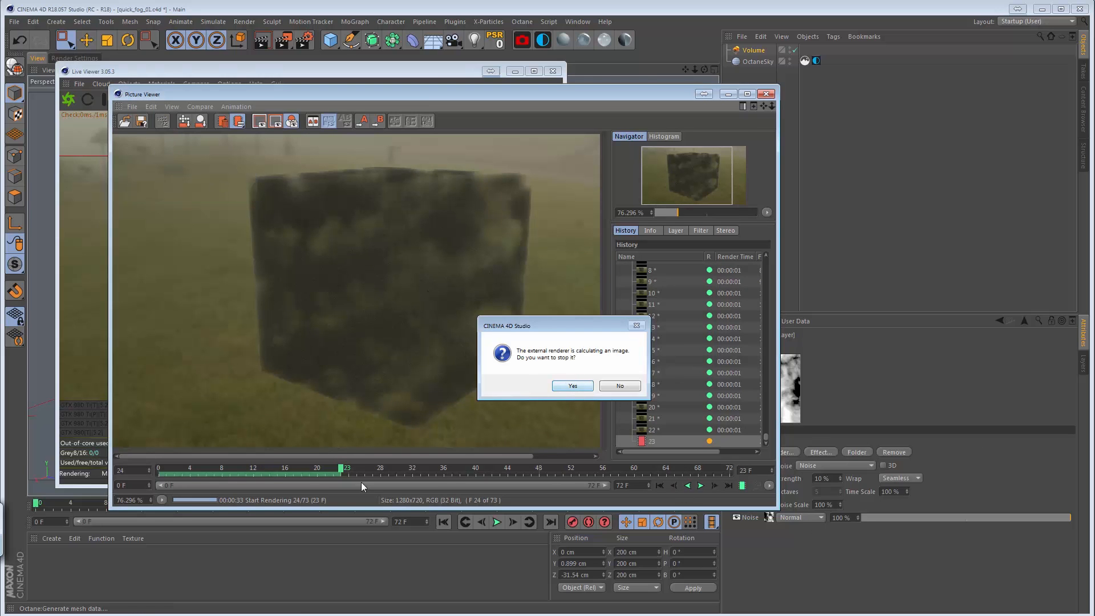
key(Return)
click(701, 486)
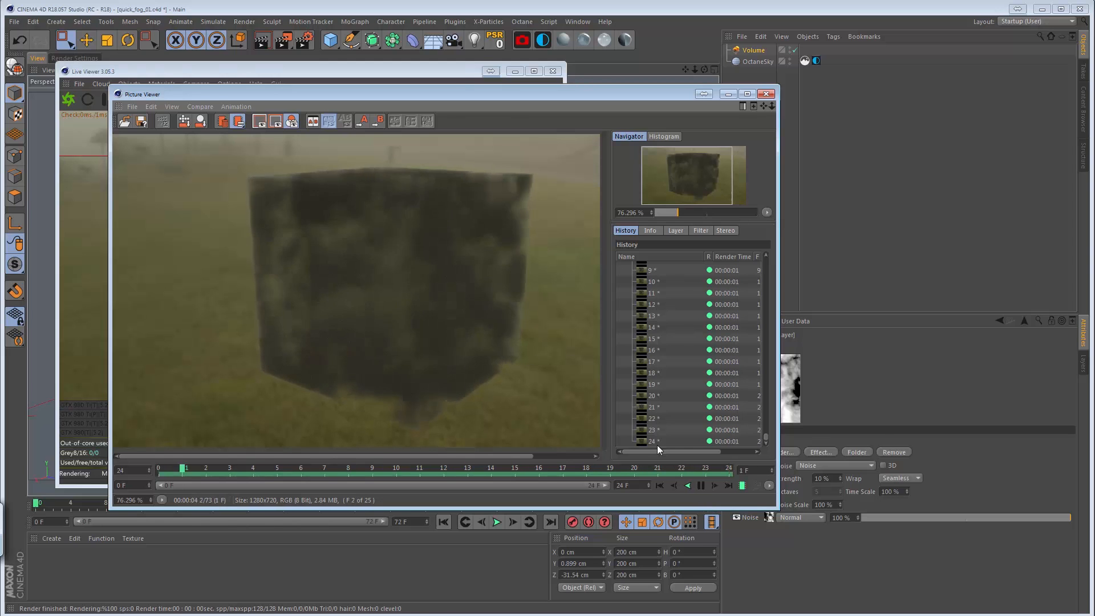
click(701, 486)
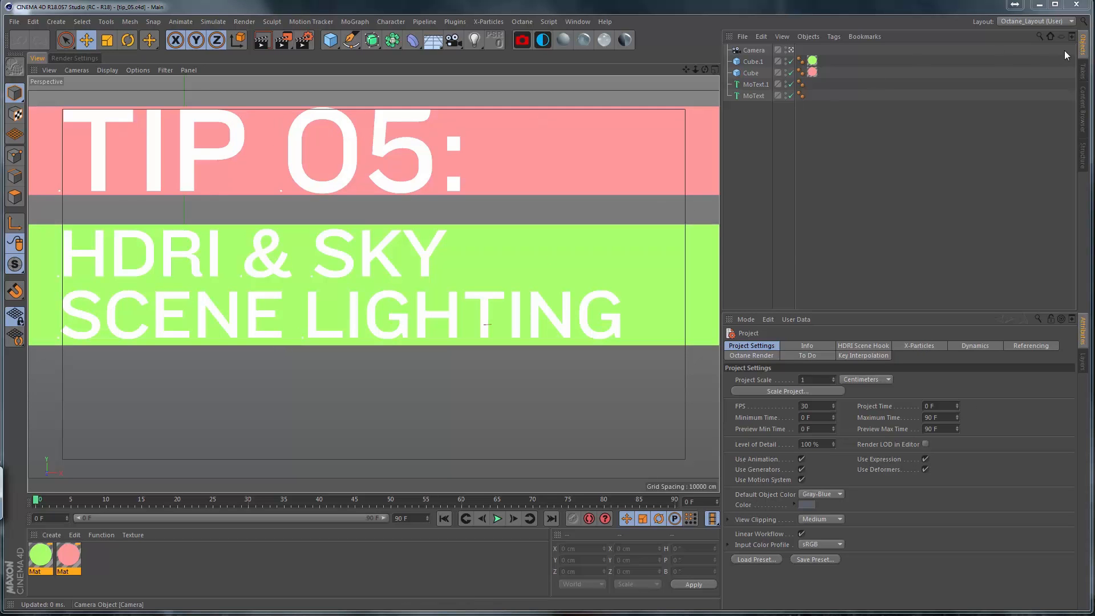
Switch to the quick_tip_sky_01.c4d scene, collapse the objects group and add an Octane HDRI environment sky.
click(544, 21)
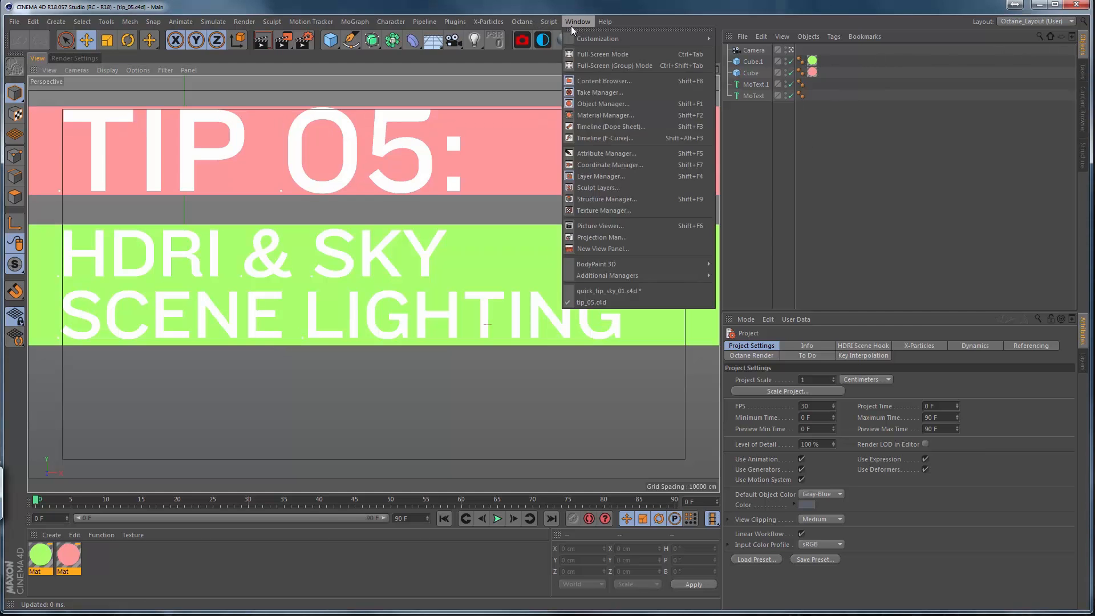
click(614, 298)
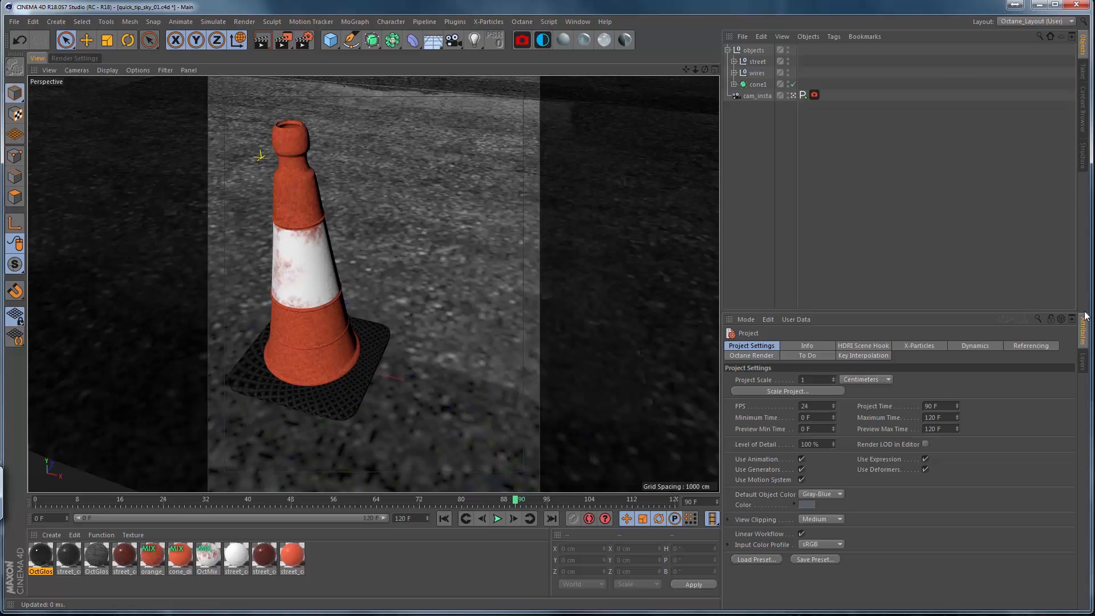
click(728, 50)
click(542, 41)
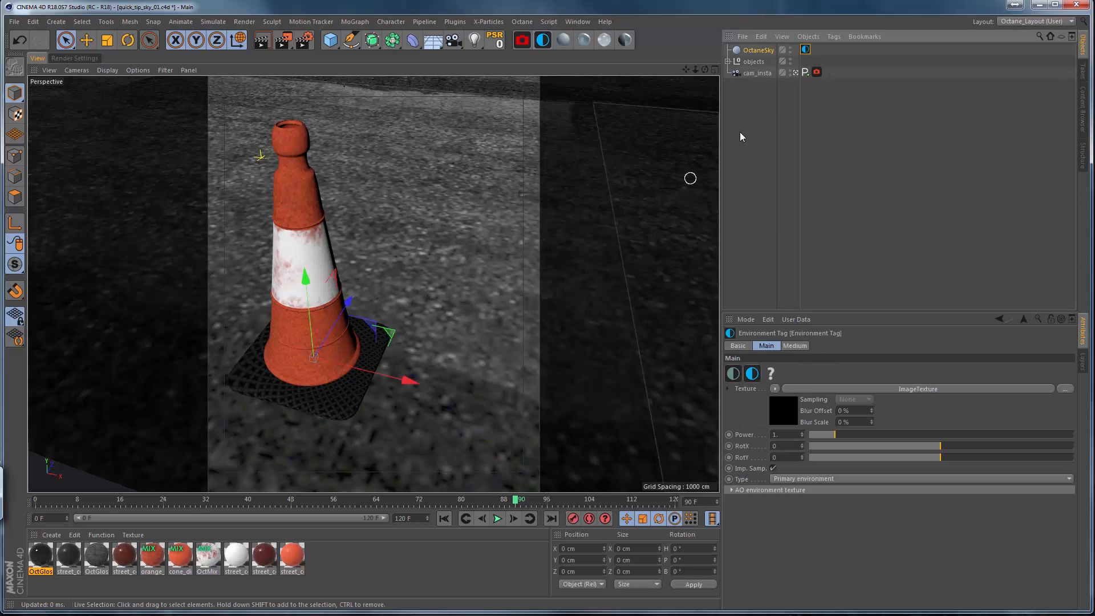
Add an HDRI Link tag to the OctaneSky and link it to the File parameter of the environment's ImageTexture.
right_click(753, 52)
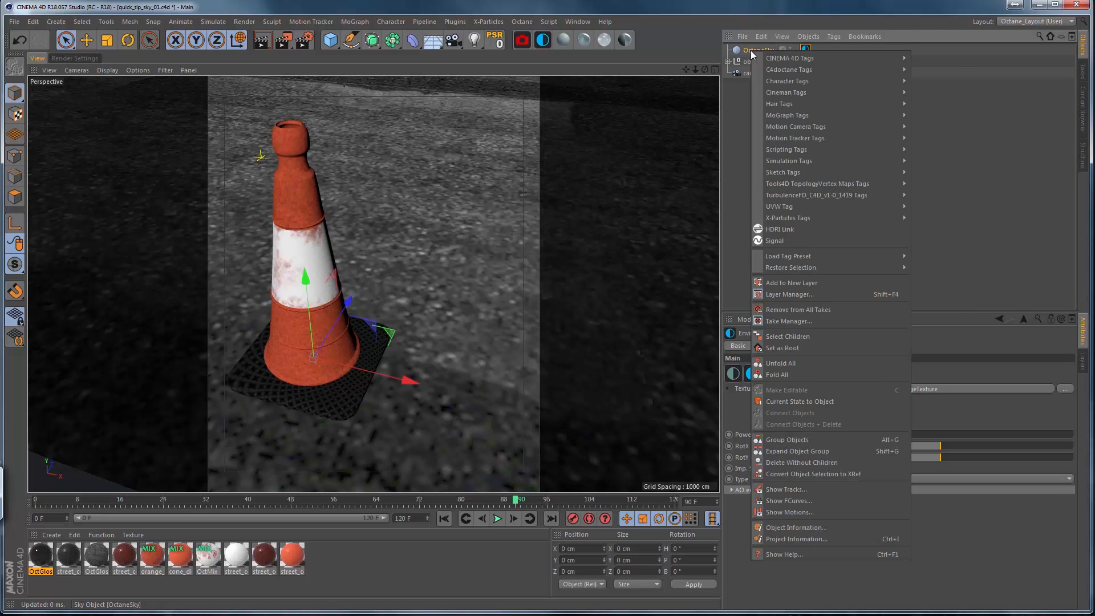
click(783, 229)
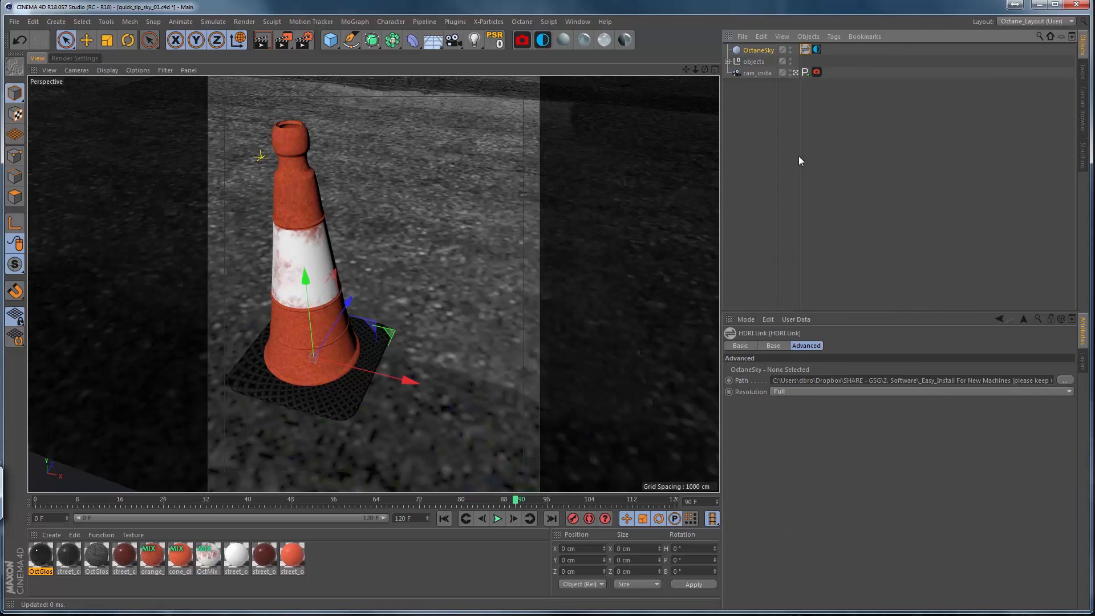
click(817, 51)
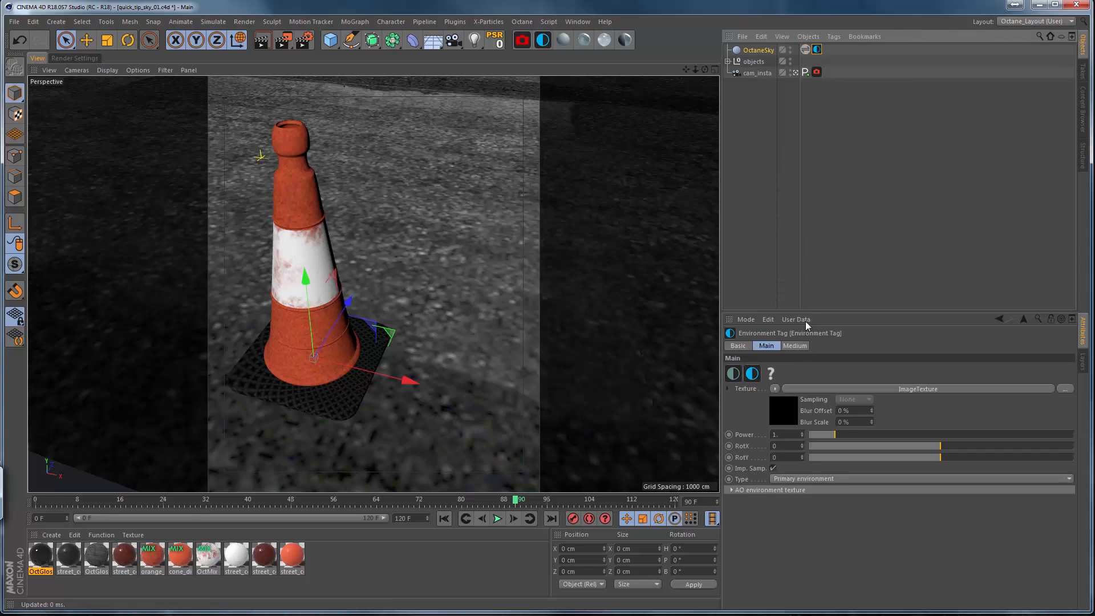
click(780, 409)
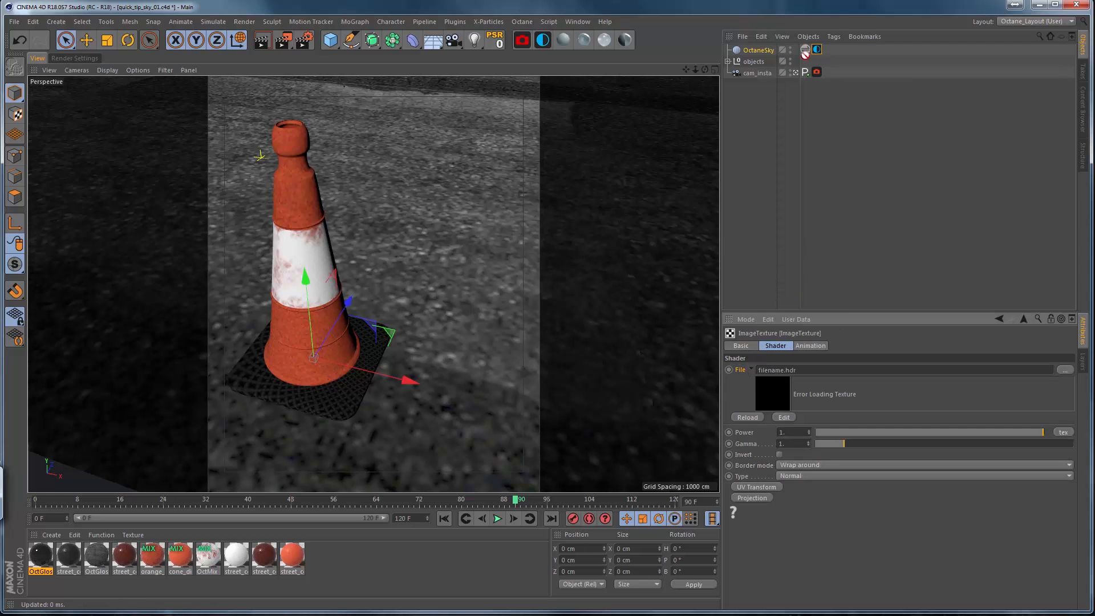
click(805, 49)
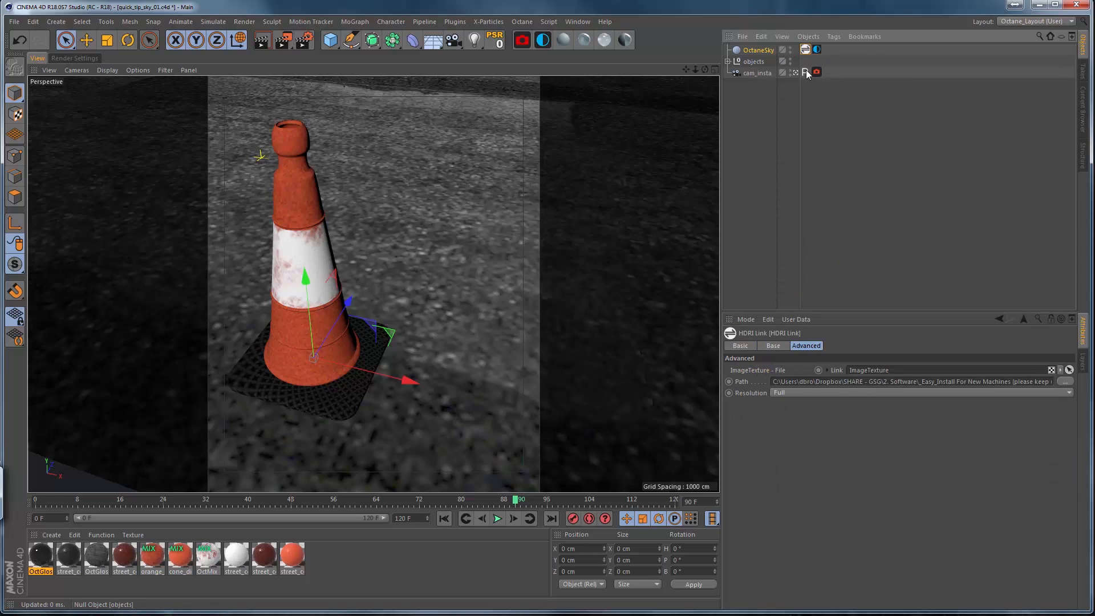
Browse the Paradise HDRI pack and load Beach Rock Noon as the linked sky image.
double_click(806, 51)
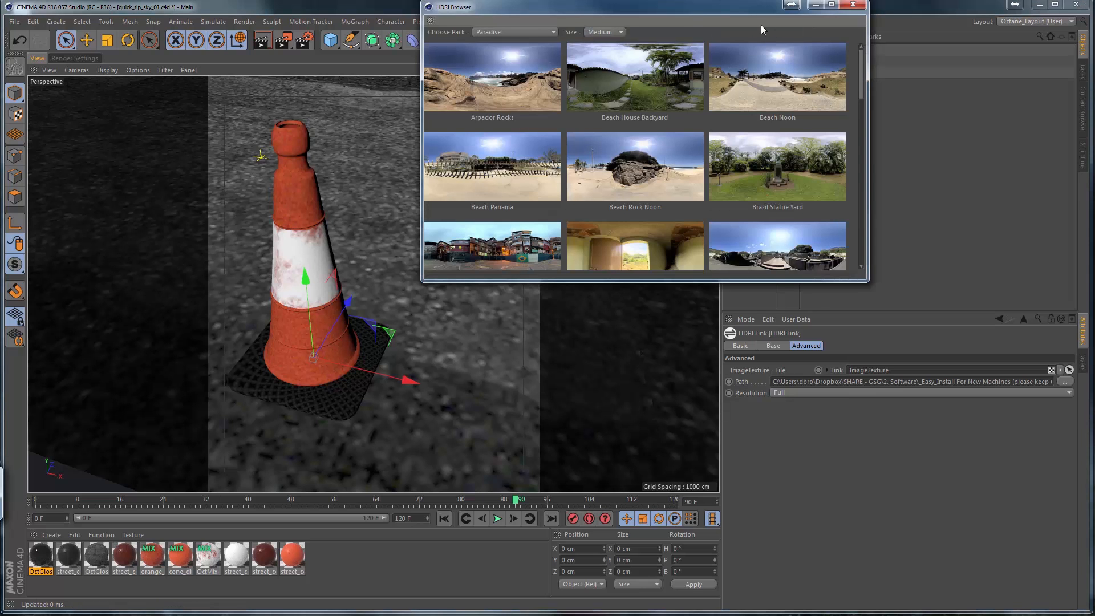
drag(743, 12, 551, 38)
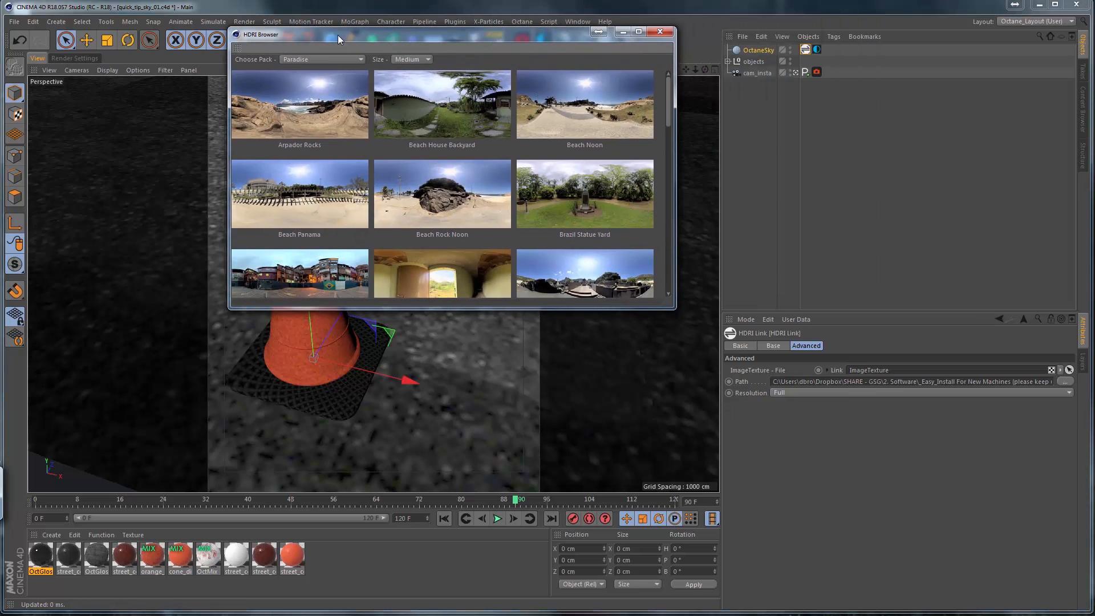
drag(338, 35, 304, 37)
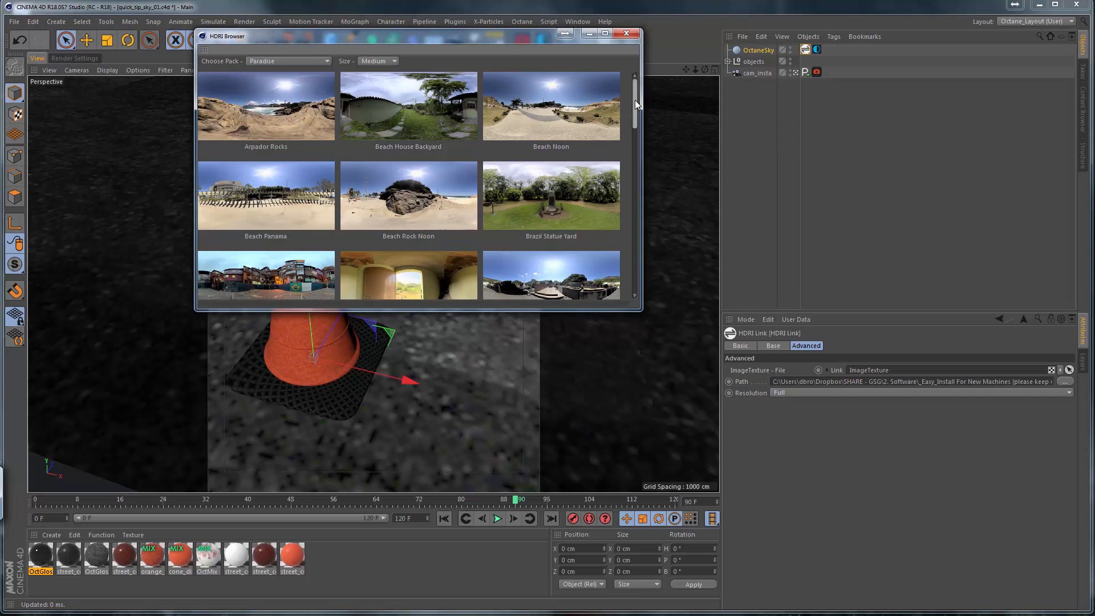
drag(635, 99, 635, 97)
click(450, 201)
drag(563, 39, 645, 49)
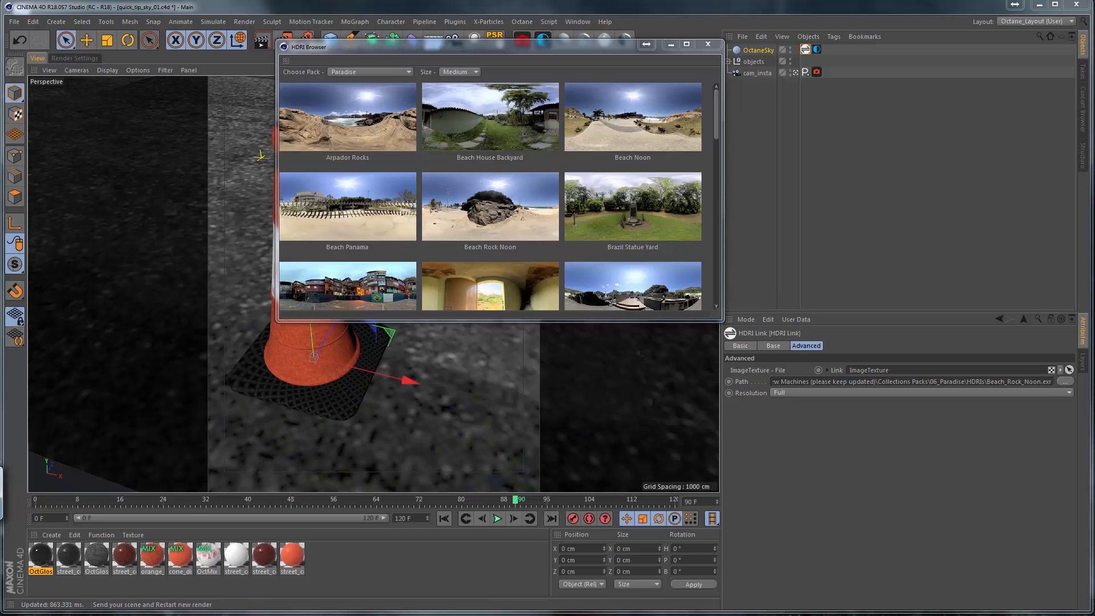
Arrange the HDRI Browser and Live Viewer windows, resizing the Live Viewer so the render shows the whole traffic cone.
drag(1094, 38, 276, 112)
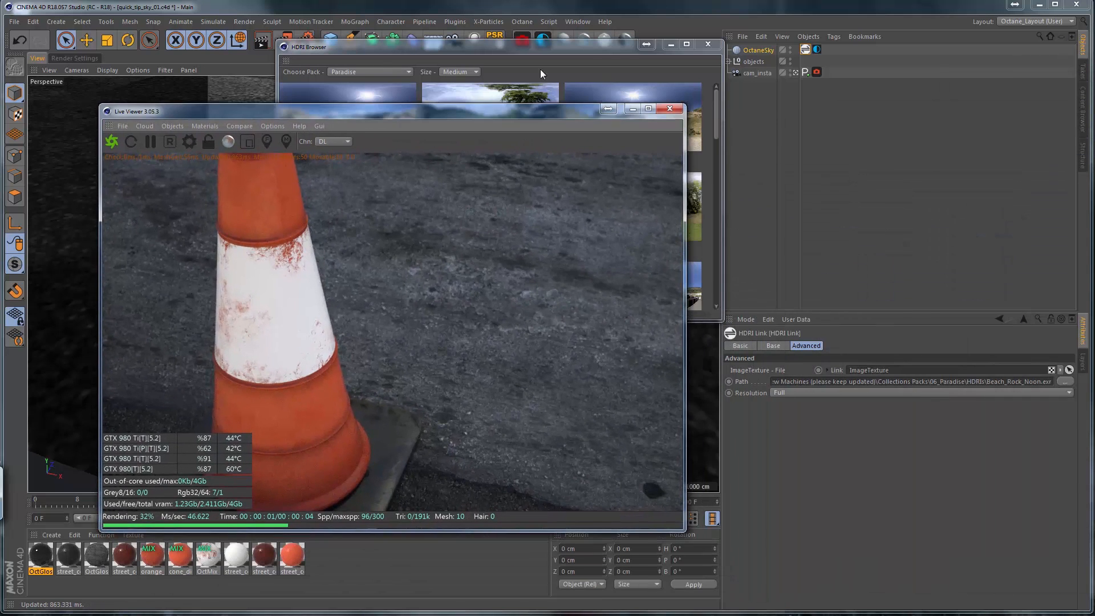
drag(602, 47, 1094, 179)
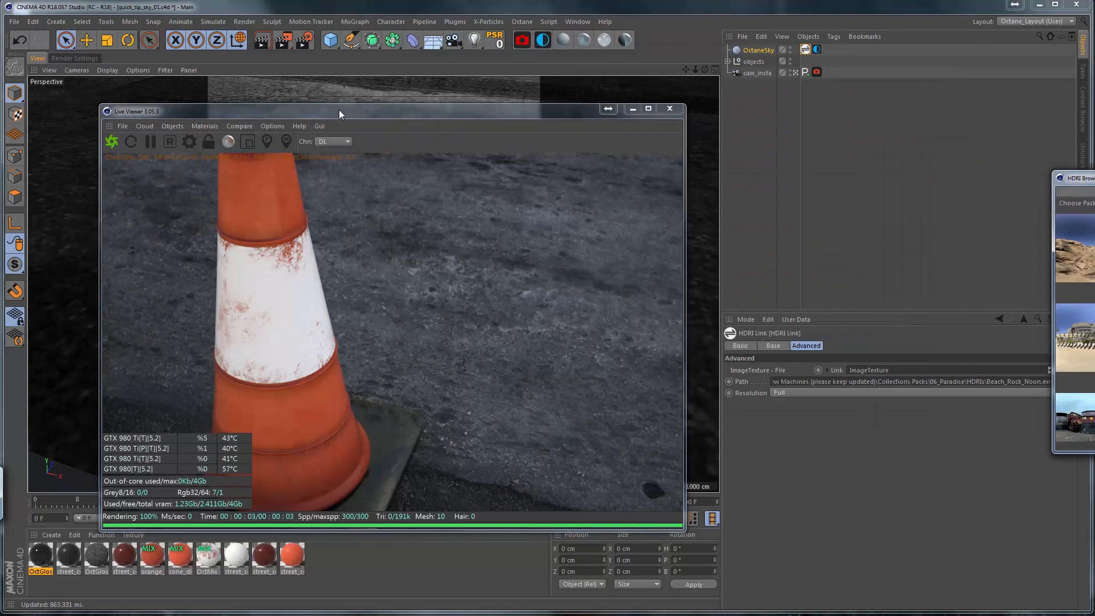
drag(339, 110, 279, 100)
drag(624, 519, 478, 507)
drag(310, 106, 359, 79)
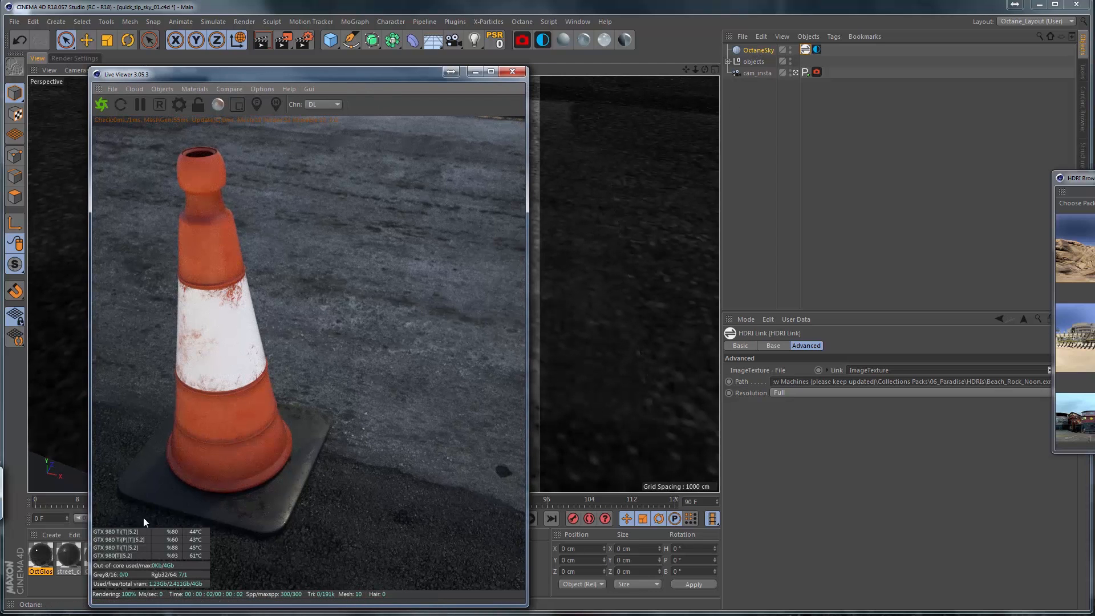
Set the HDRI Link tag's resolution to Preview.
click(816, 50)
click(806, 50)
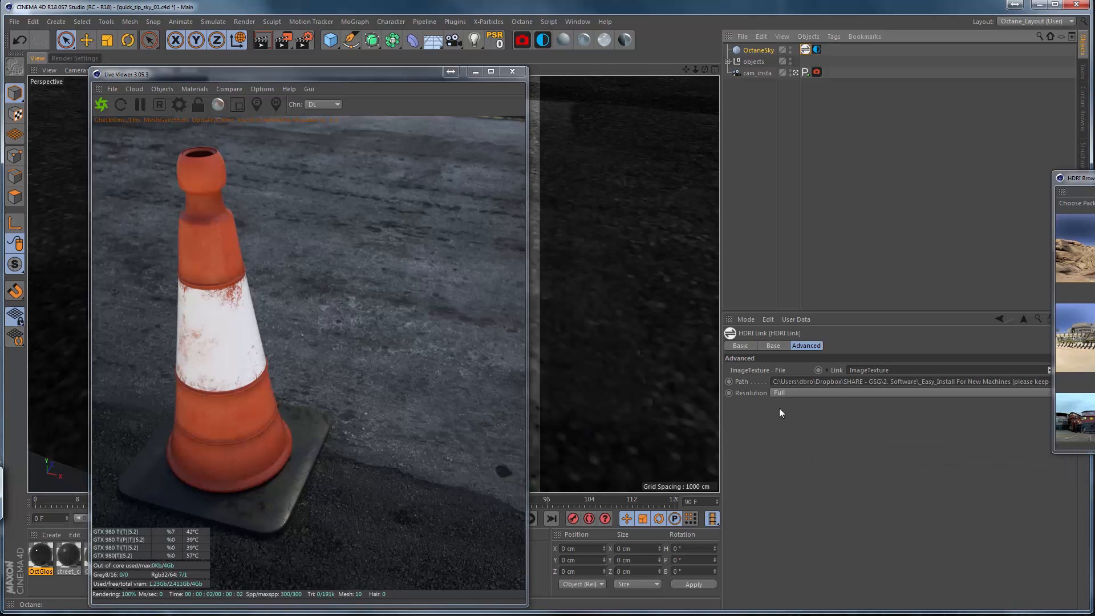
click(788, 394)
click(791, 416)
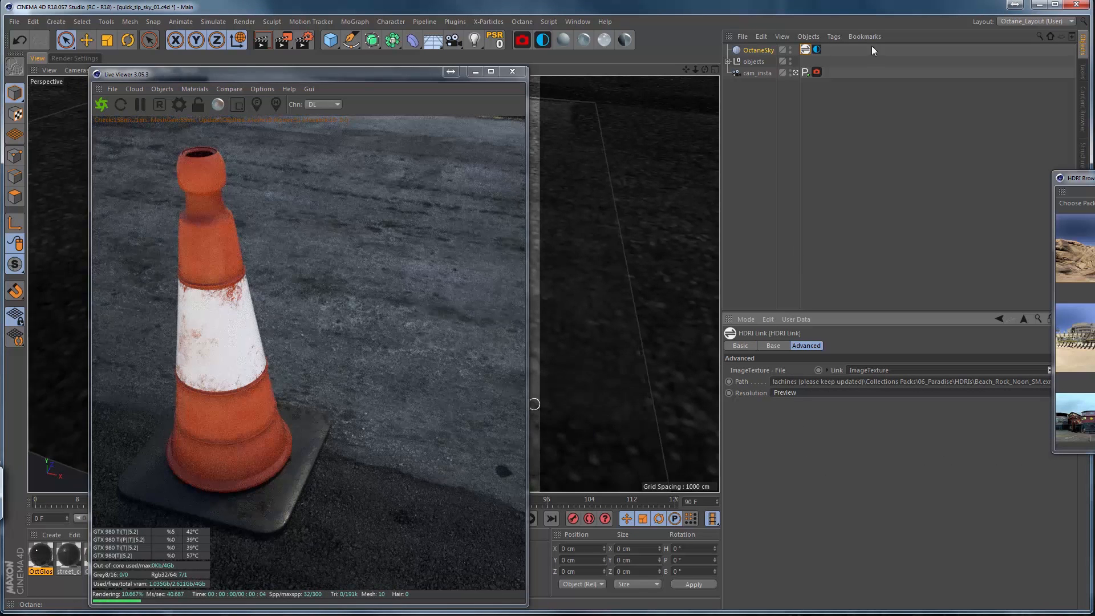
Set the sky environment's power to 2 and its RotX to about -0.19.
click(817, 50)
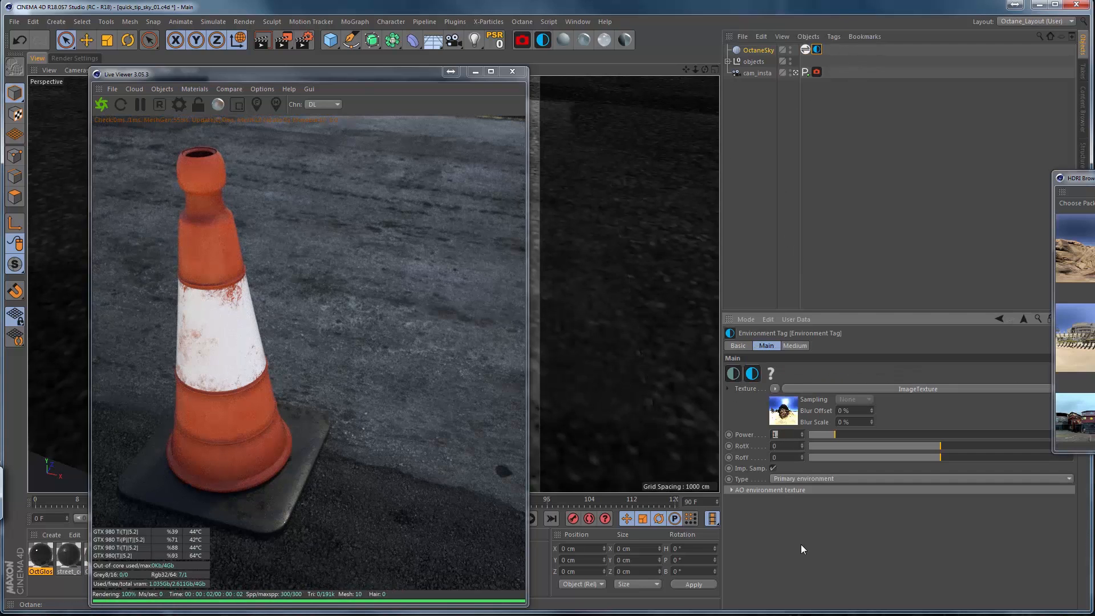
text(2)
key(Return)
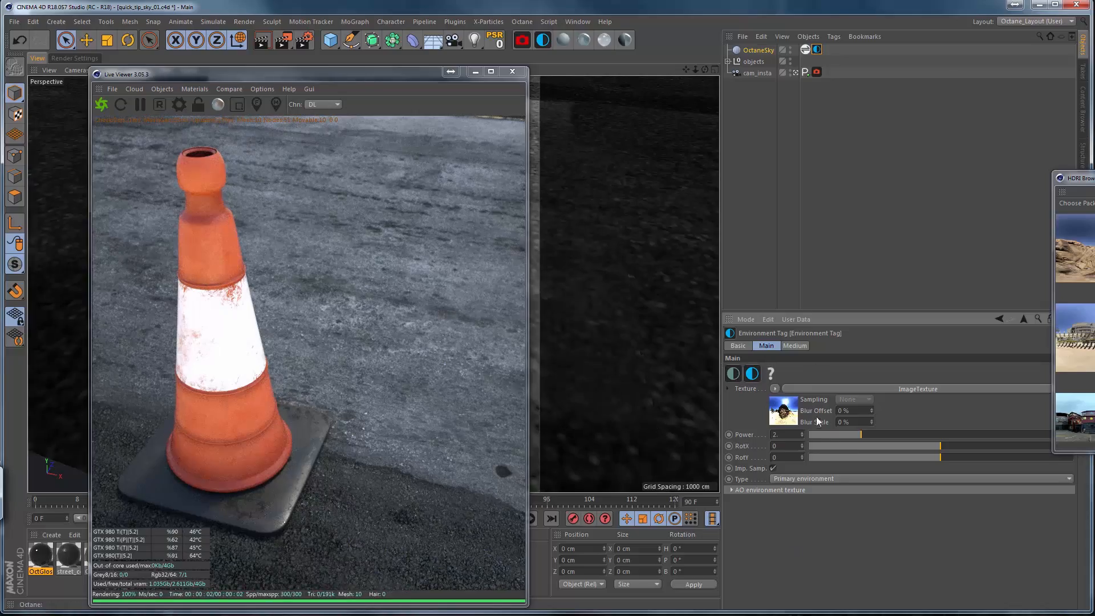
drag(942, 446, 915, 442)
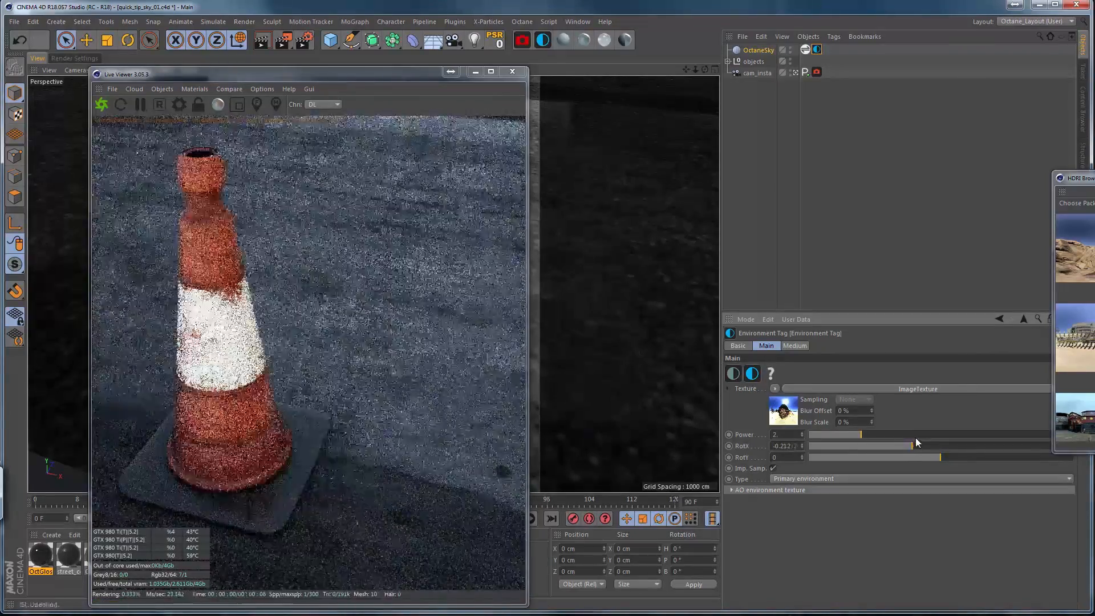
Leave the scene camera's view and look around the cone to examine the HDRI background in the Live Viewer.
click(795, 72)
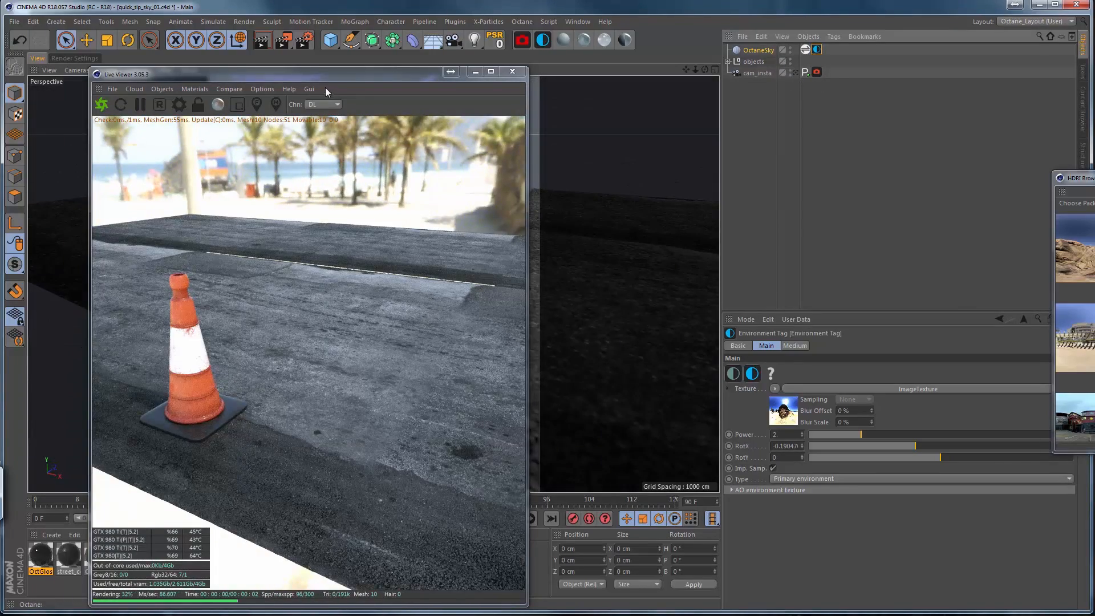
drag(328, 74, 485, 60)
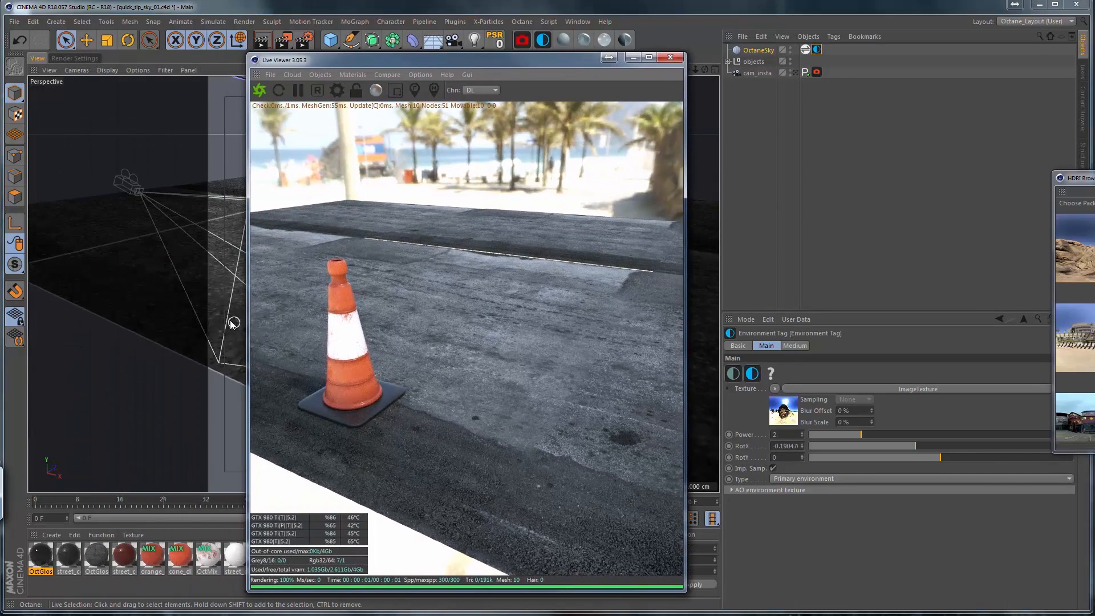
alt+middle_drag(230, 321, 282, 319)
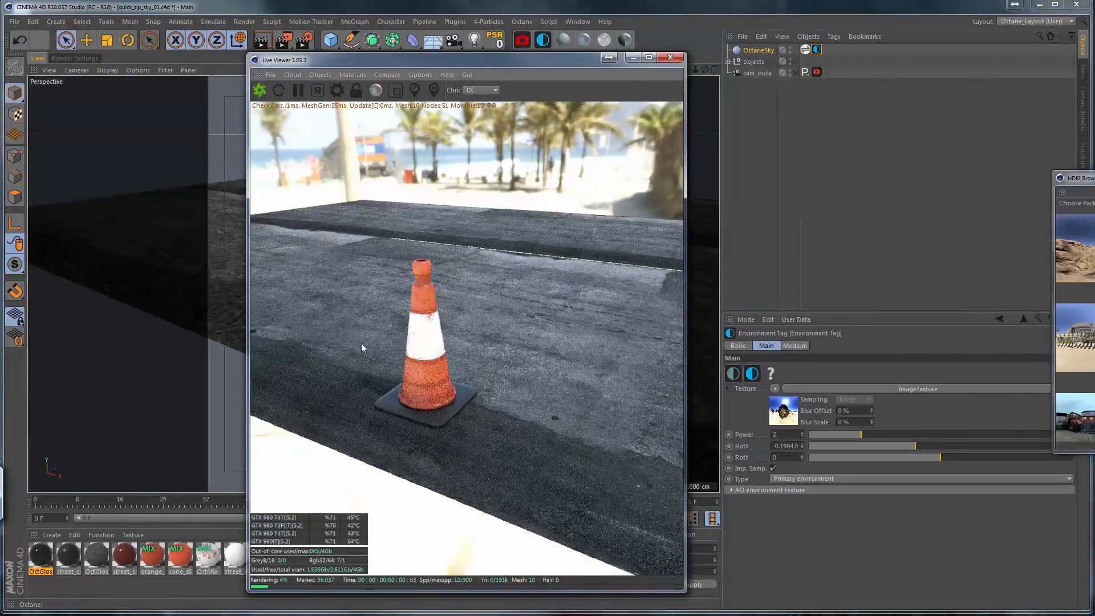
alt+drag(228, 318, 248, 322)
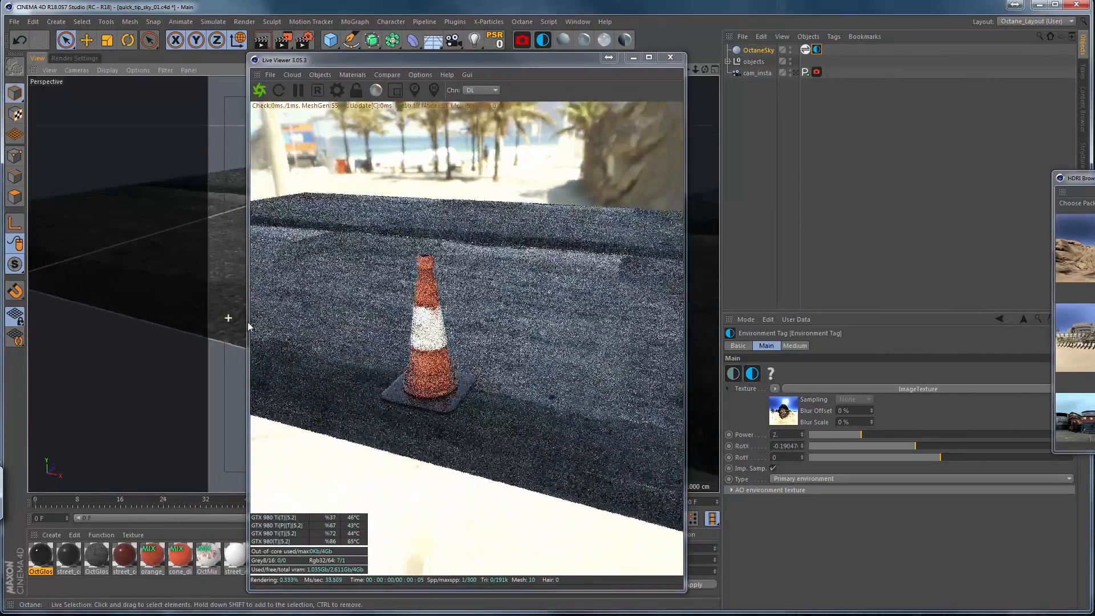
drag(489, 61, 377, 60)
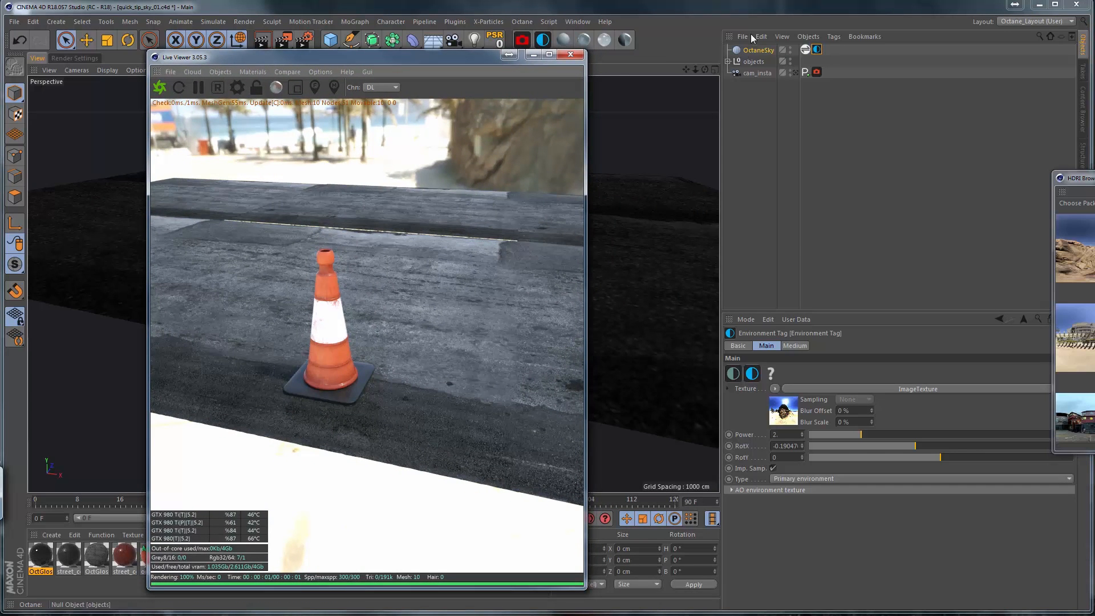
click(774, 446)
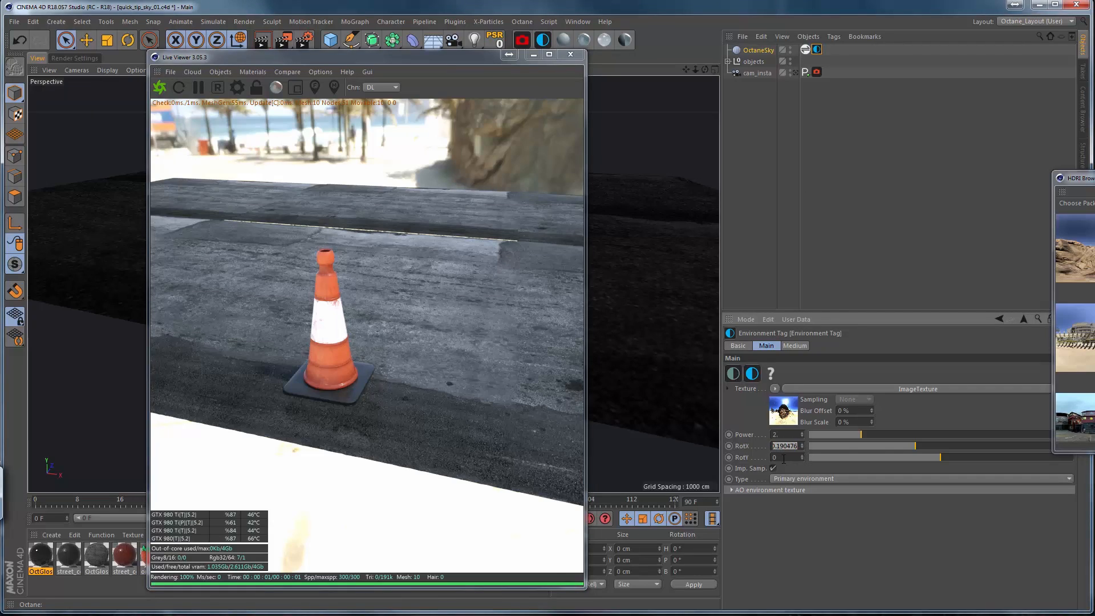
click(784, 458)
drag(919, 445, 914, 446)
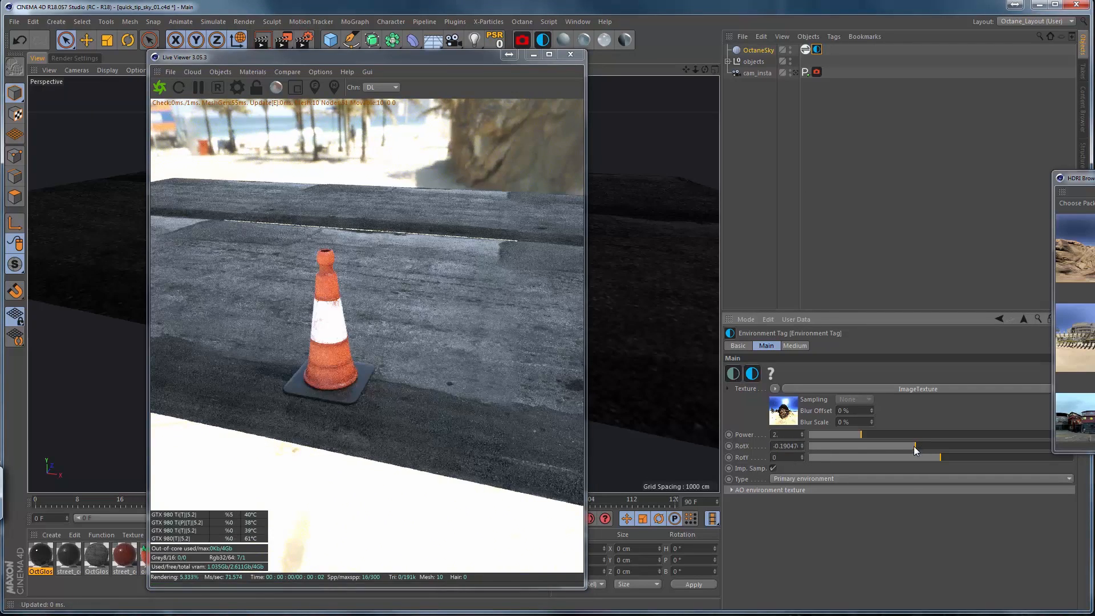
click(785, 435)
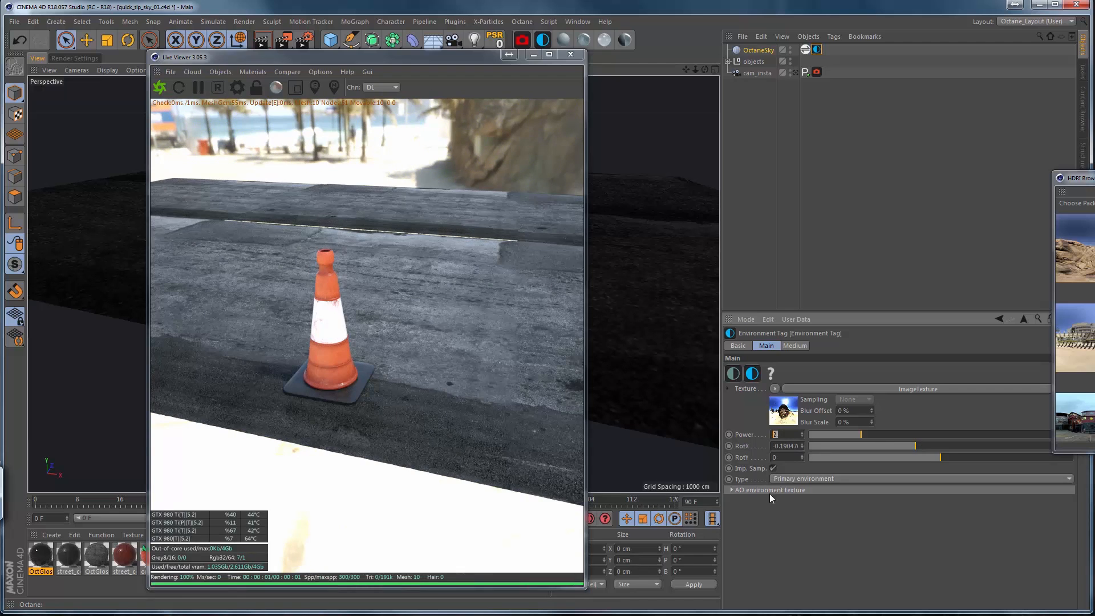
Try a gamma of 1.1 on the sky's image texture, and restore it to 1.
click(789, 417)
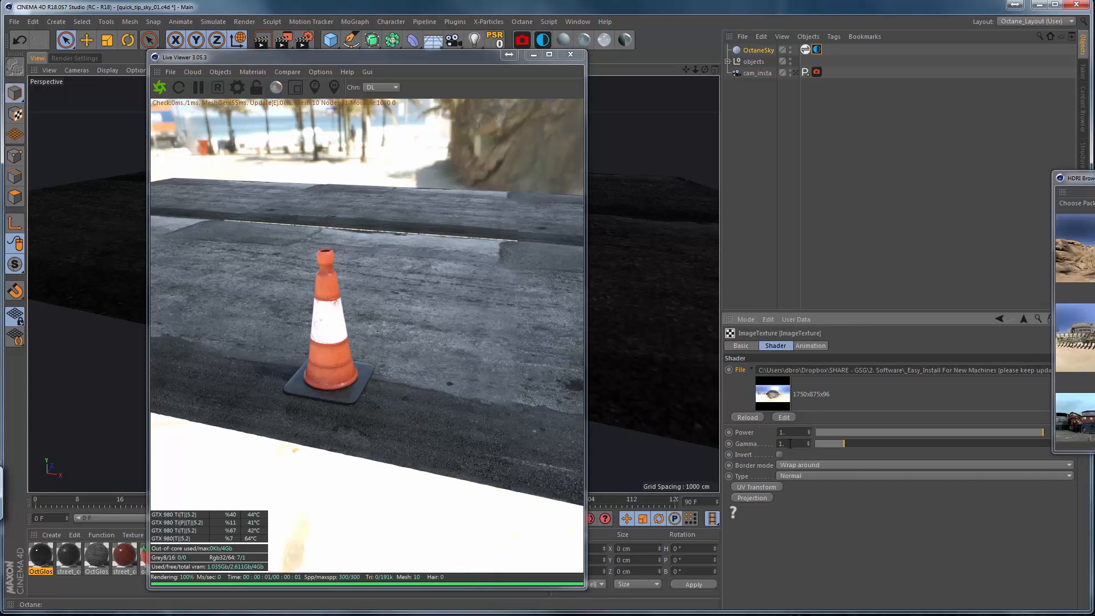
key(Return)
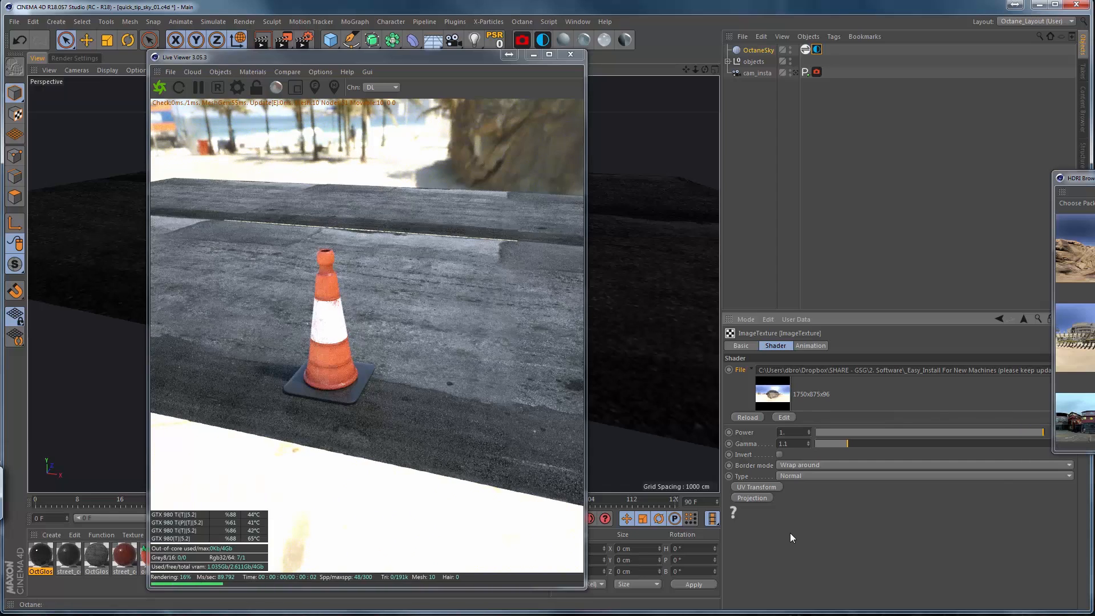
click(796, 440)
text(1)
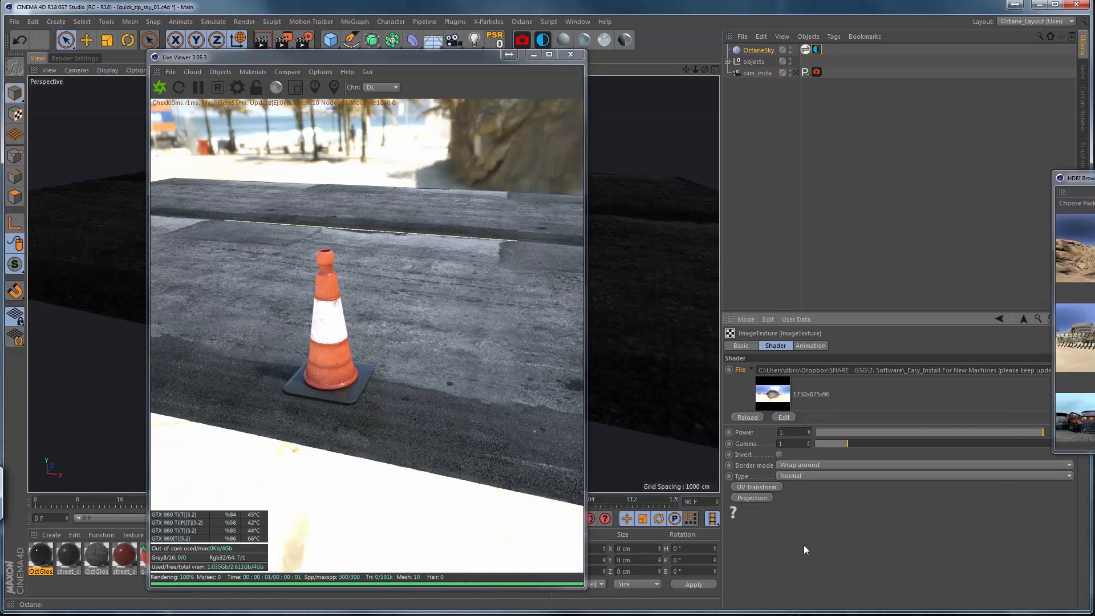
key(Return)
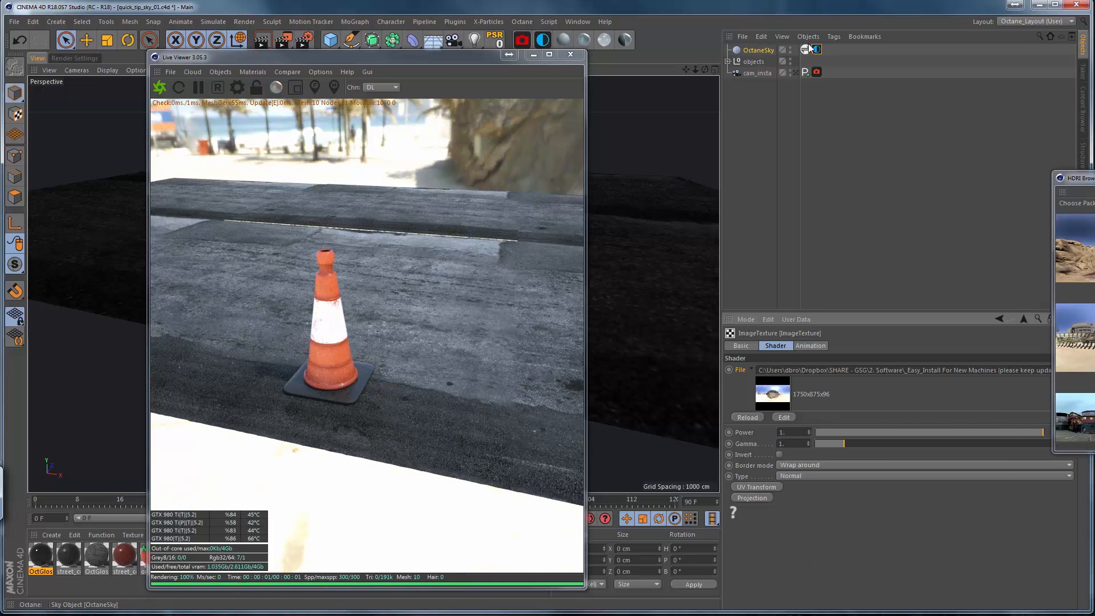
Move the Live Viewer further away from the attributes area and add an Octane Daylight to the scene.
click(785, 52)
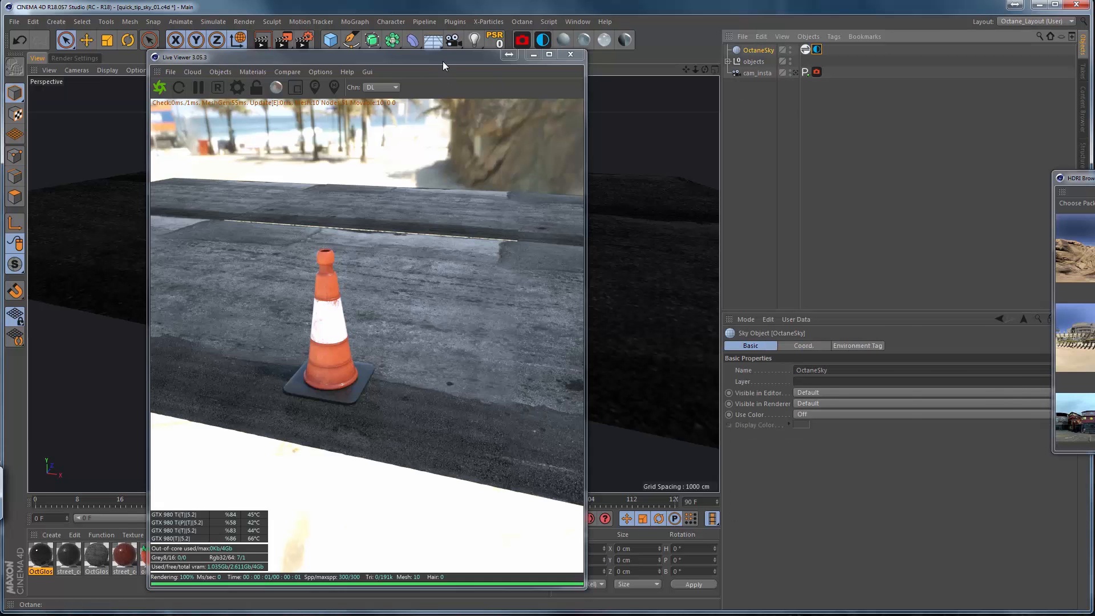
drag(443, 62, 424, 61)
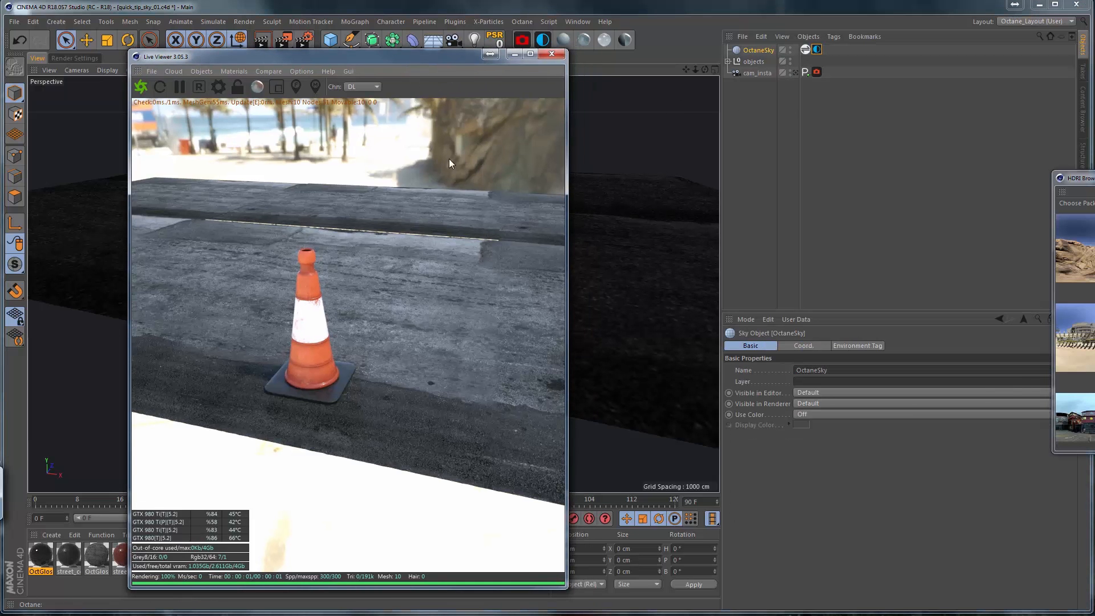
drag(416, 57, 392, 54)
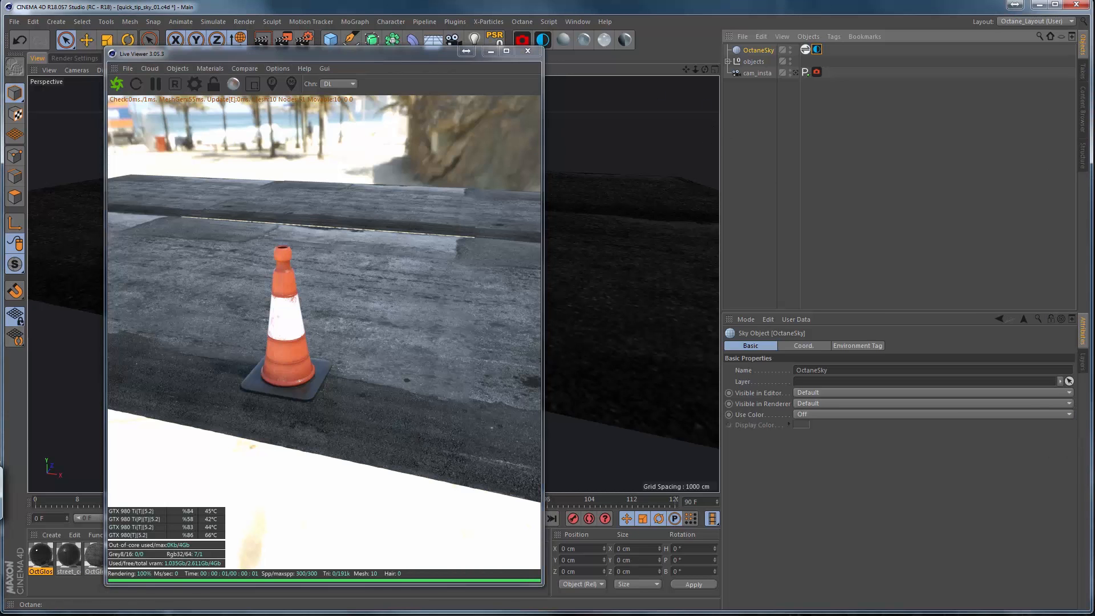
click(211, 68)
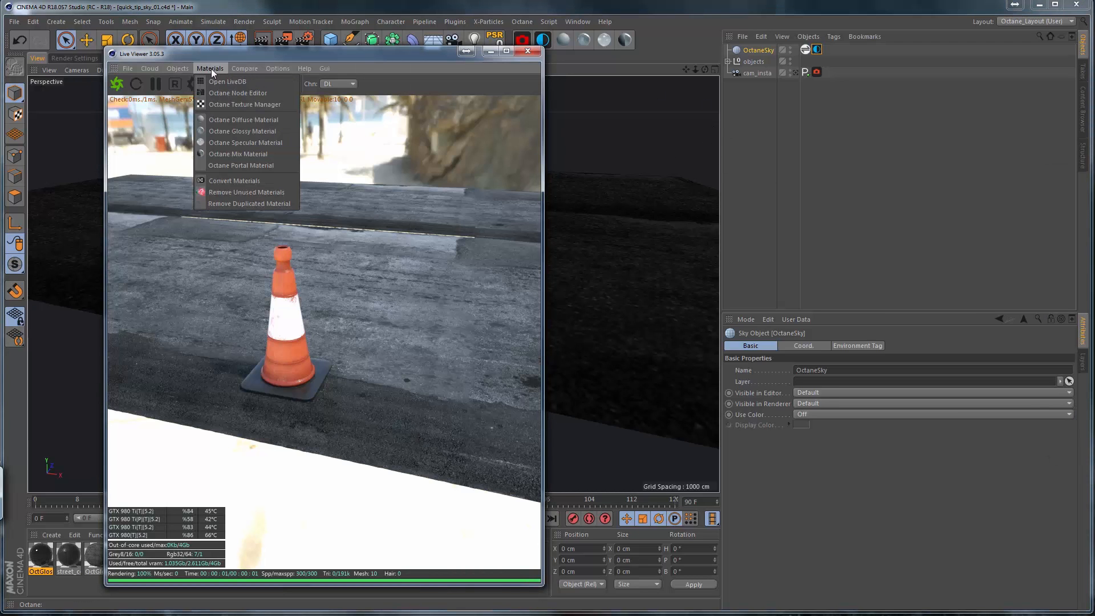
mouse_move(179, 68)
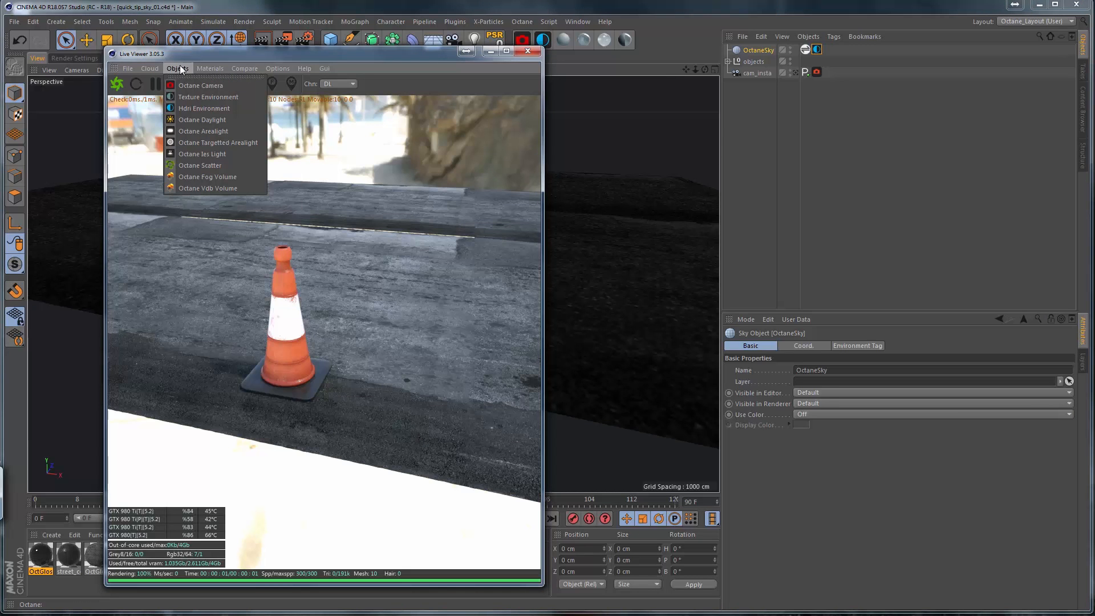
click(214, 120)
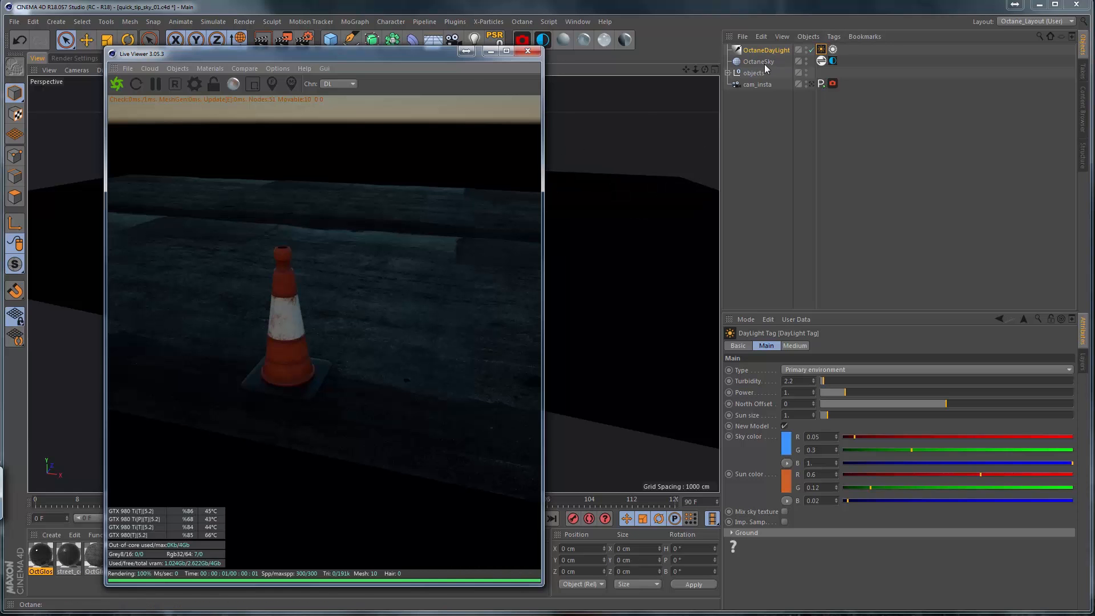
Add an Octane texture environment as a second sky object and delete it again.
click(180, 67)
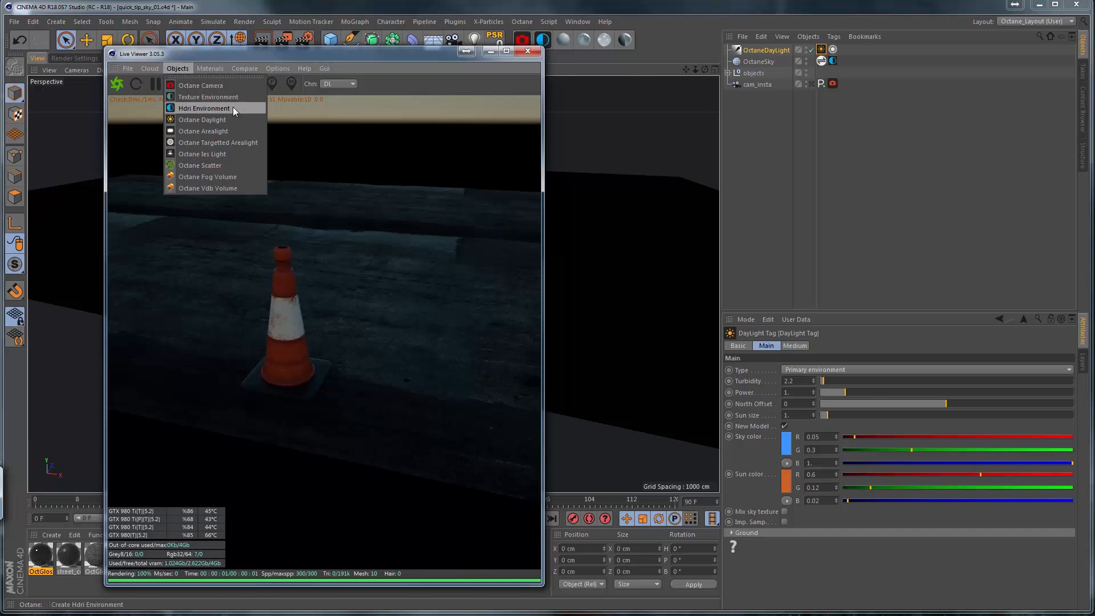
click(208, 97)
click(750, 54)
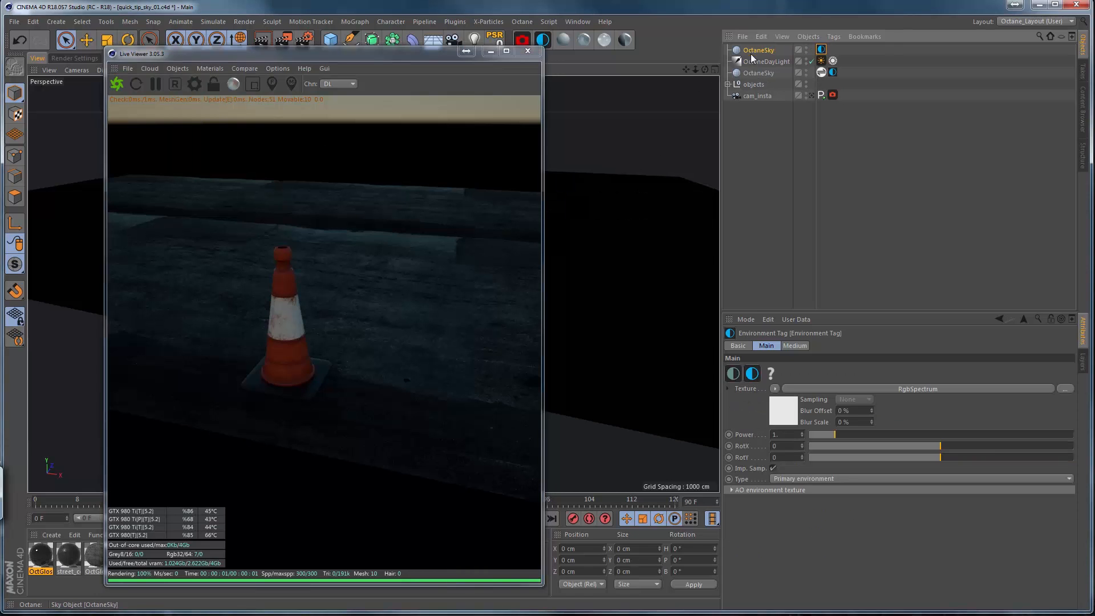
key(Delete)
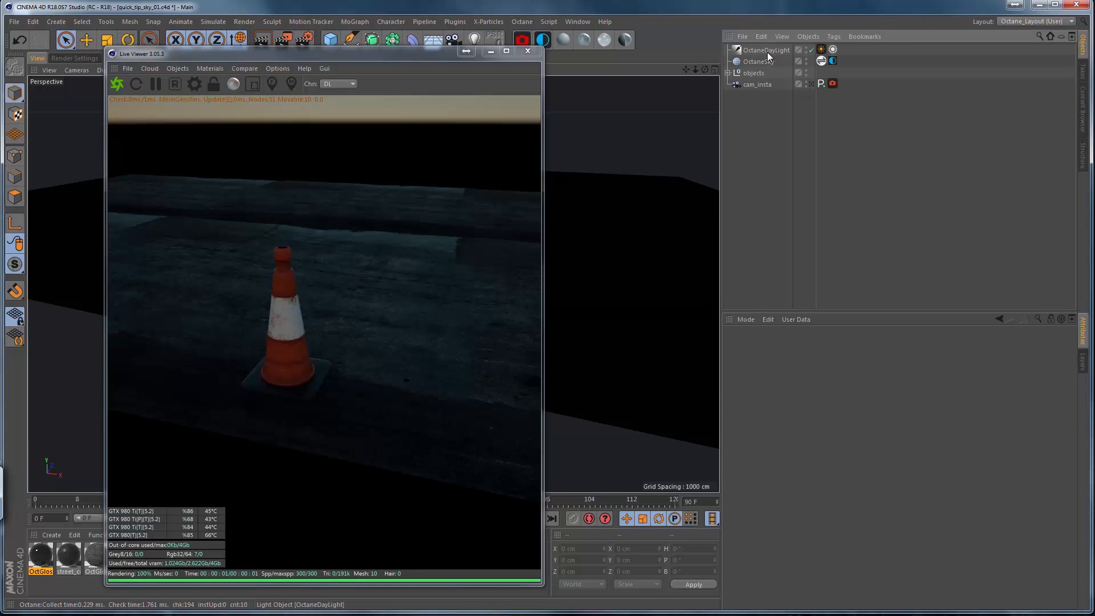
Enable Mix sky texture on the OctaneDayLight's DayLight tag.
click(767, 51)
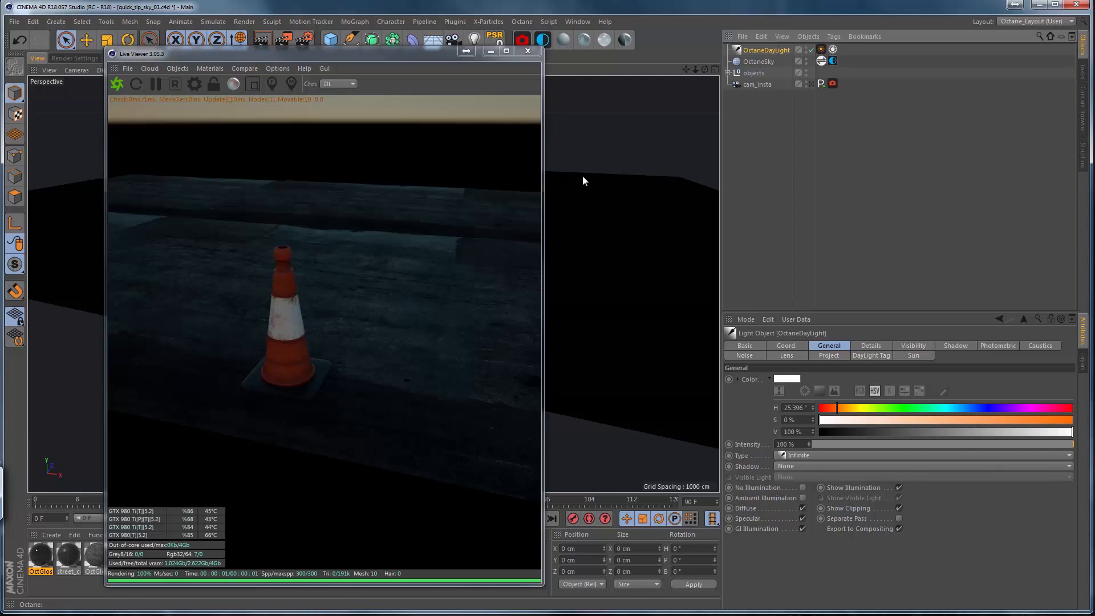
click(821, 49)
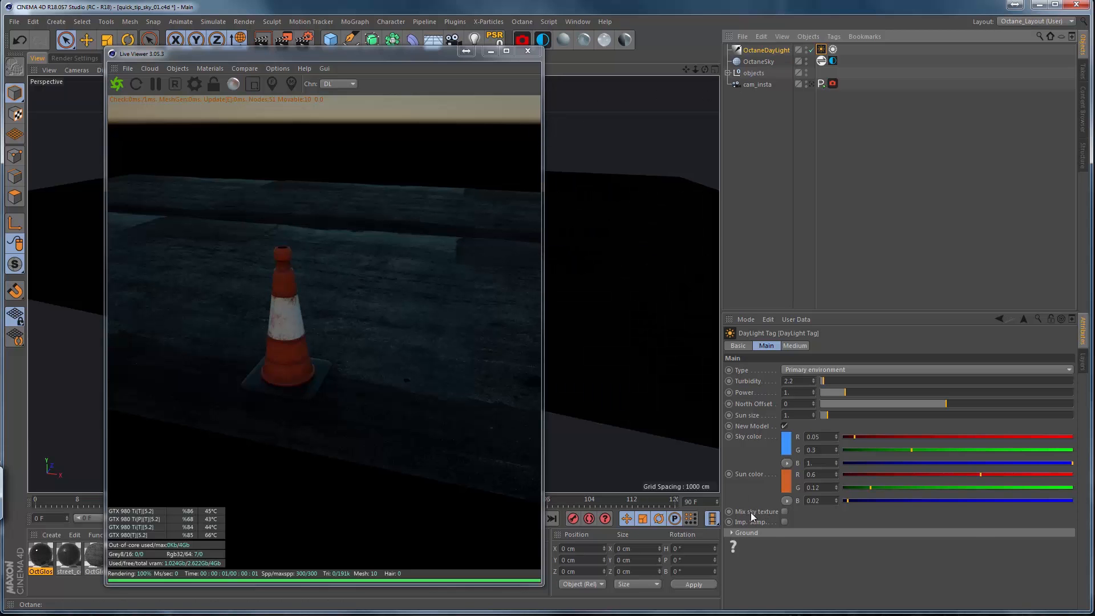
click(784, 511)
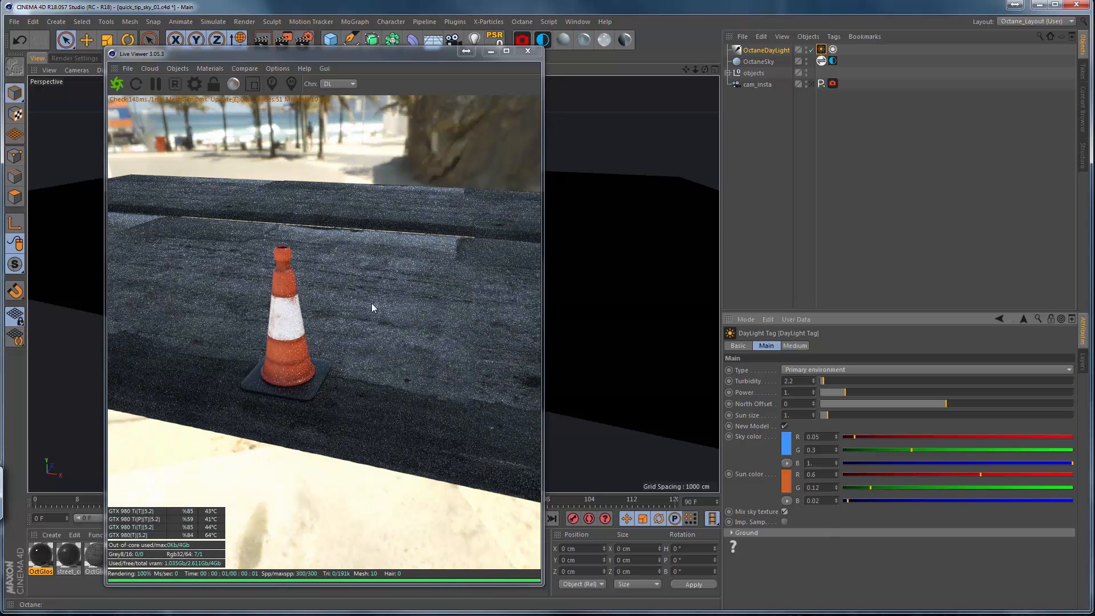
Set the daylight's Sun expression time to 11:37:08 and enable the expression.
click(832, 49)
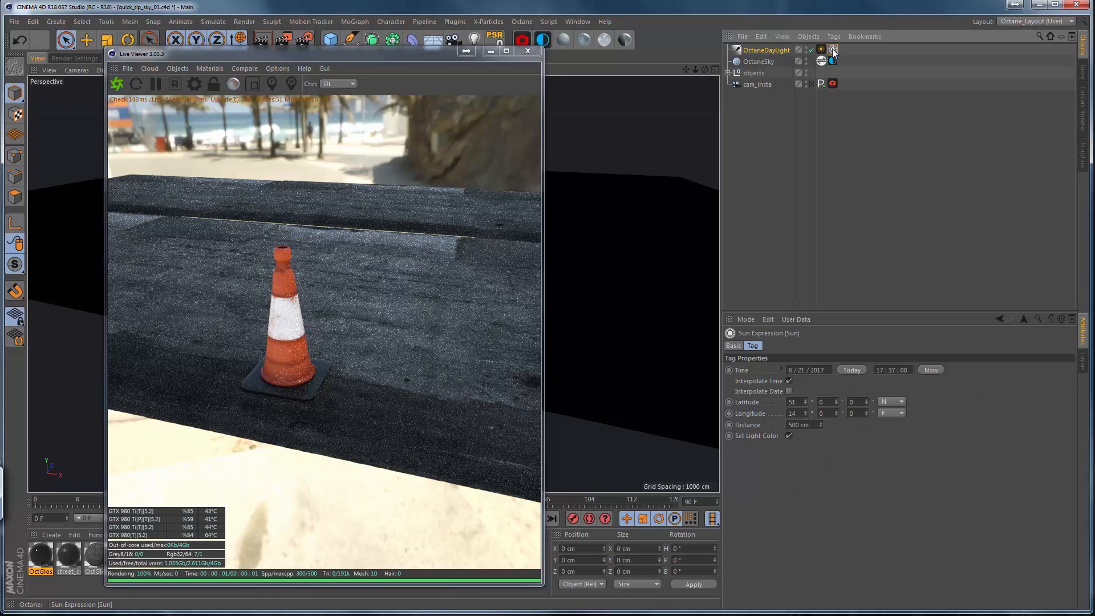
click(882, 370)
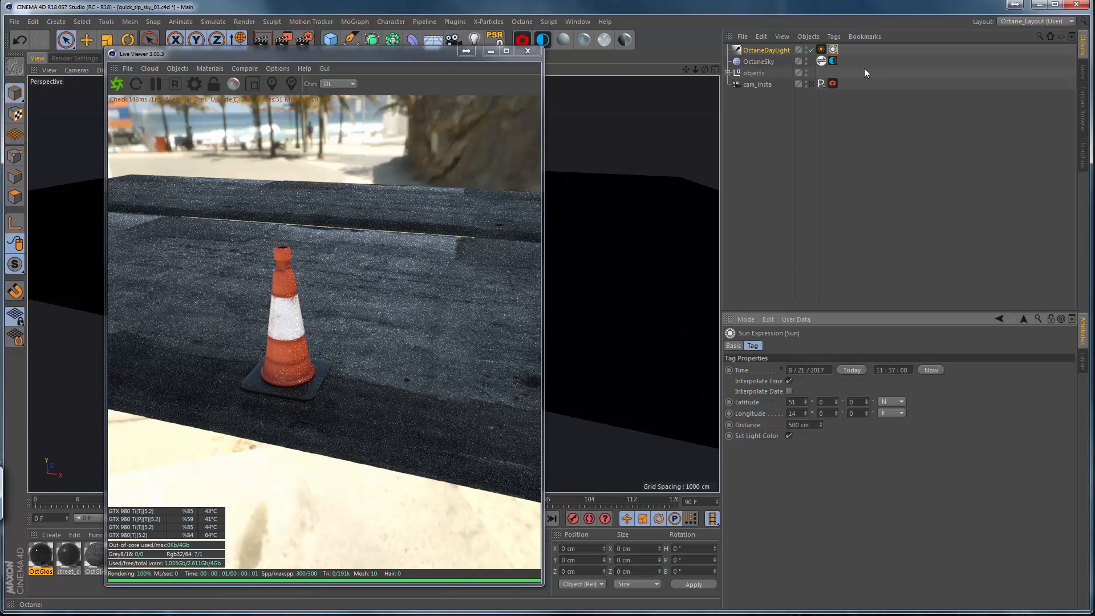
click(736, 346)
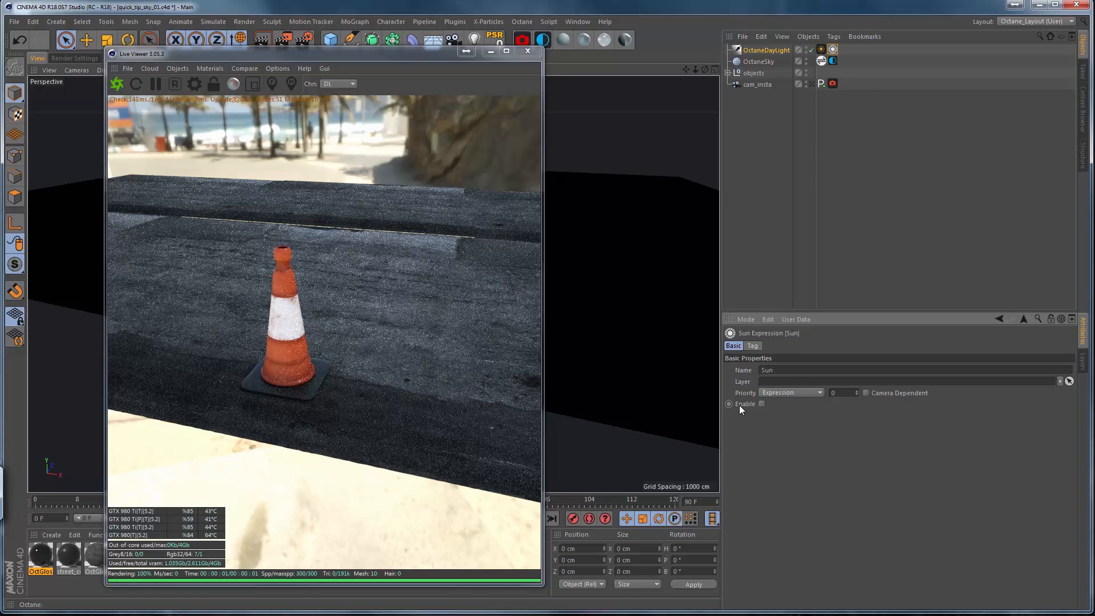
click(761, 403)
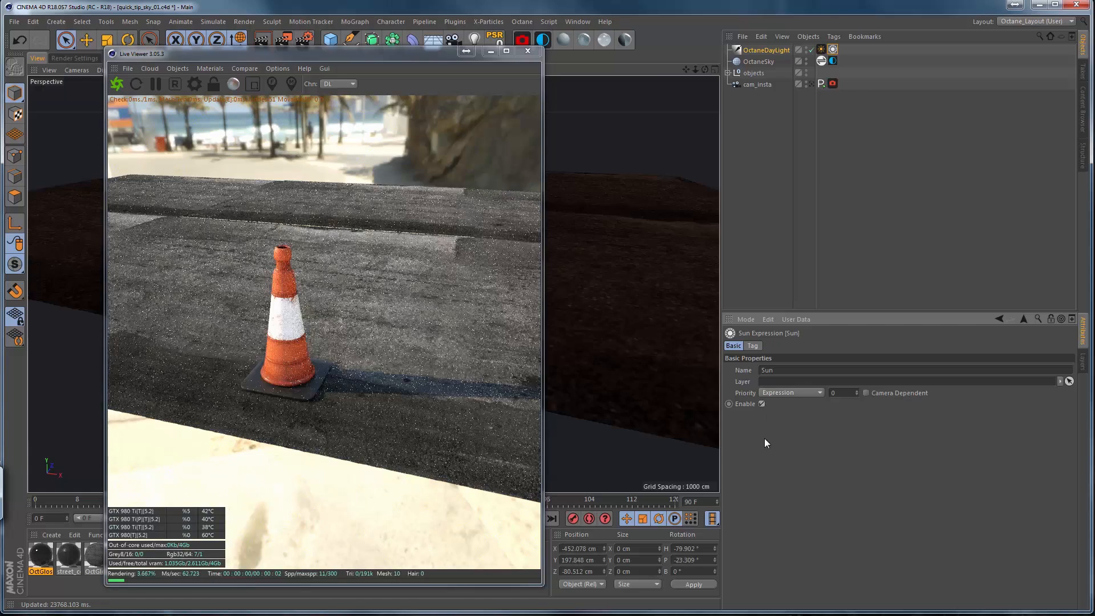
Set the DayLight tag's power to 0.5, its north offset to about -0.905 and its sun size to about 8.42.
click(822, 51)
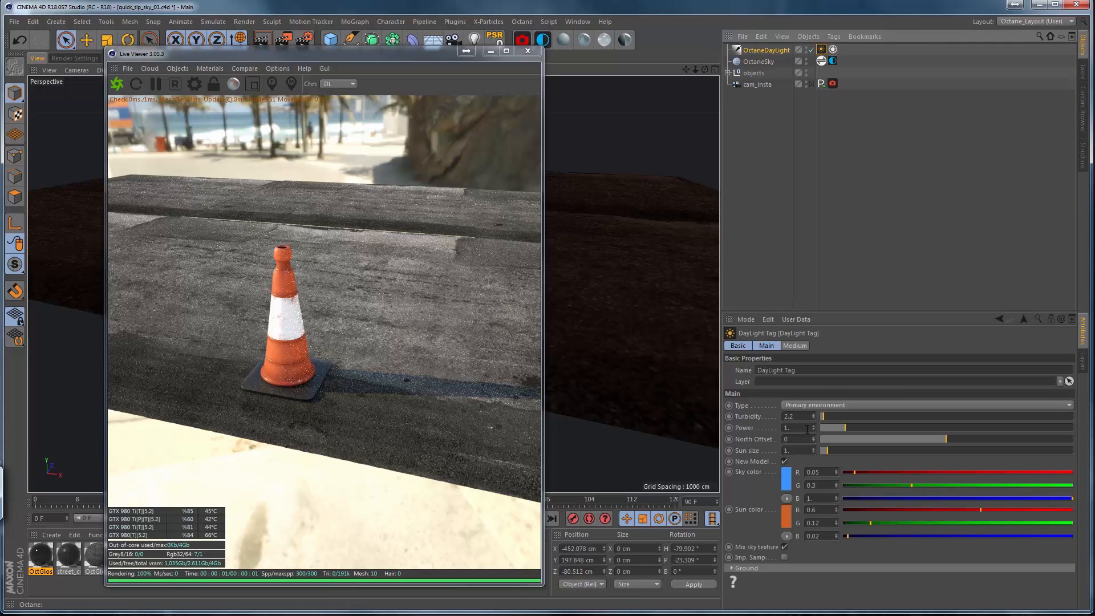
click(832, 50)
click(821, 50)
drag(942, 438, 889, 452)
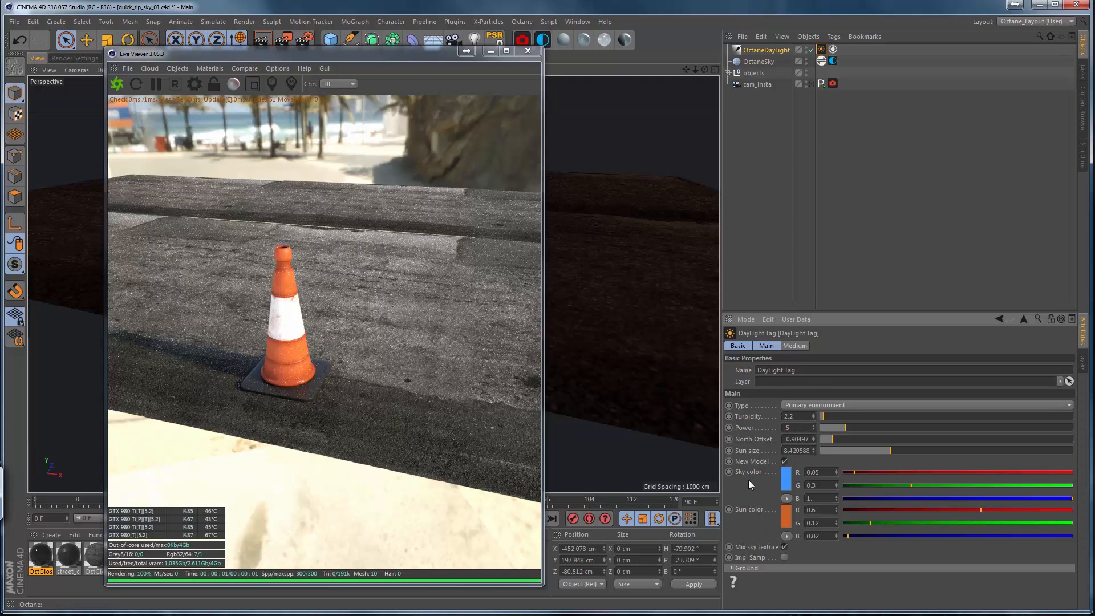
key(Return)
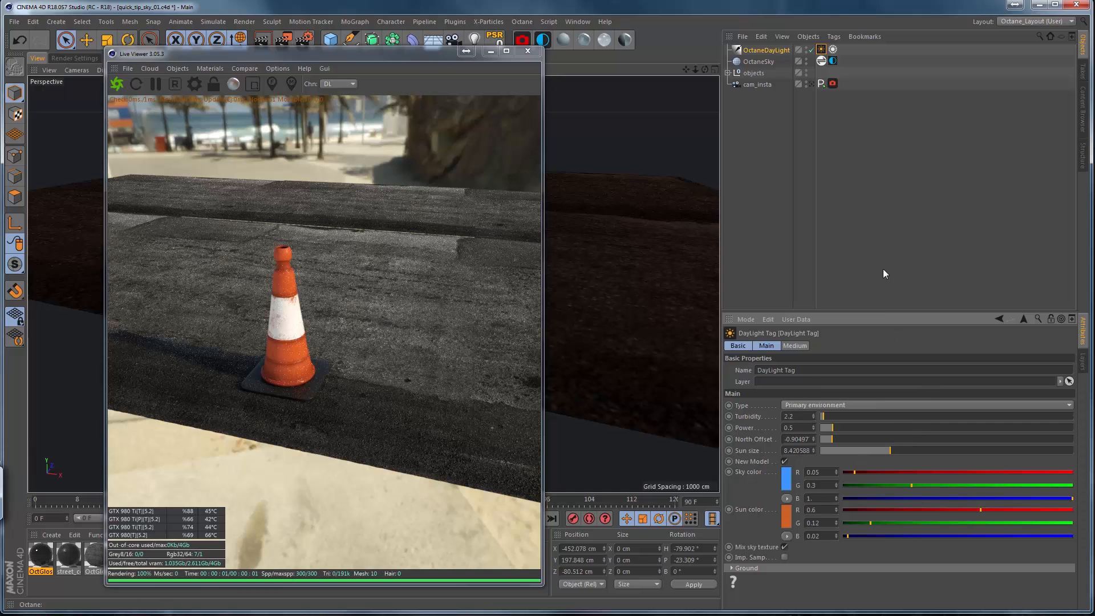
Set the Sun expression time to 08:37:08 and the DayLight tag's north offset to about -0.656.
click(833, 49)
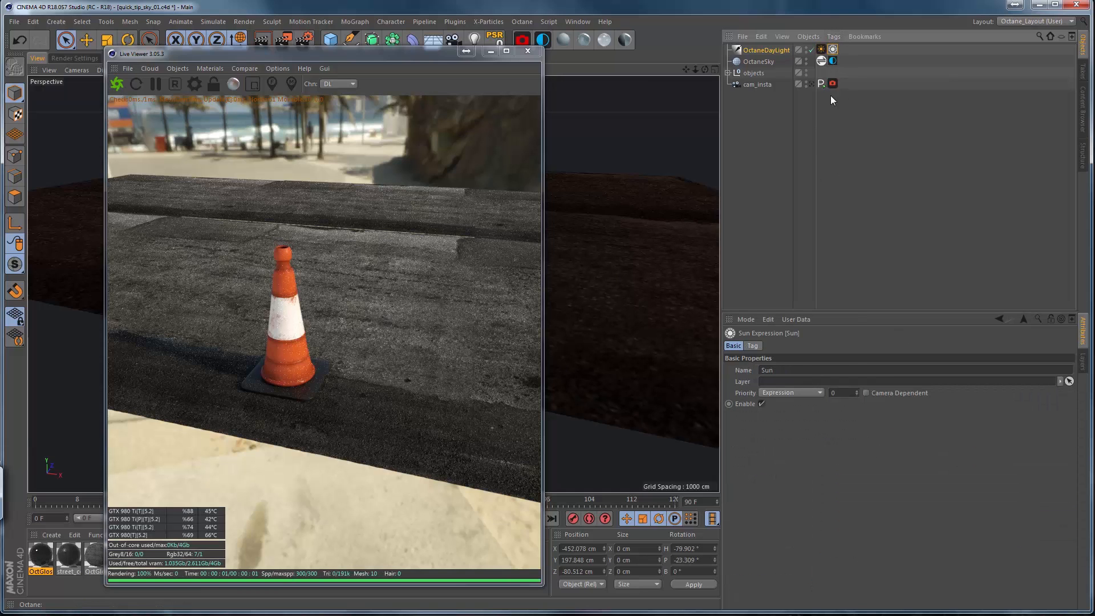
click(753, 347)
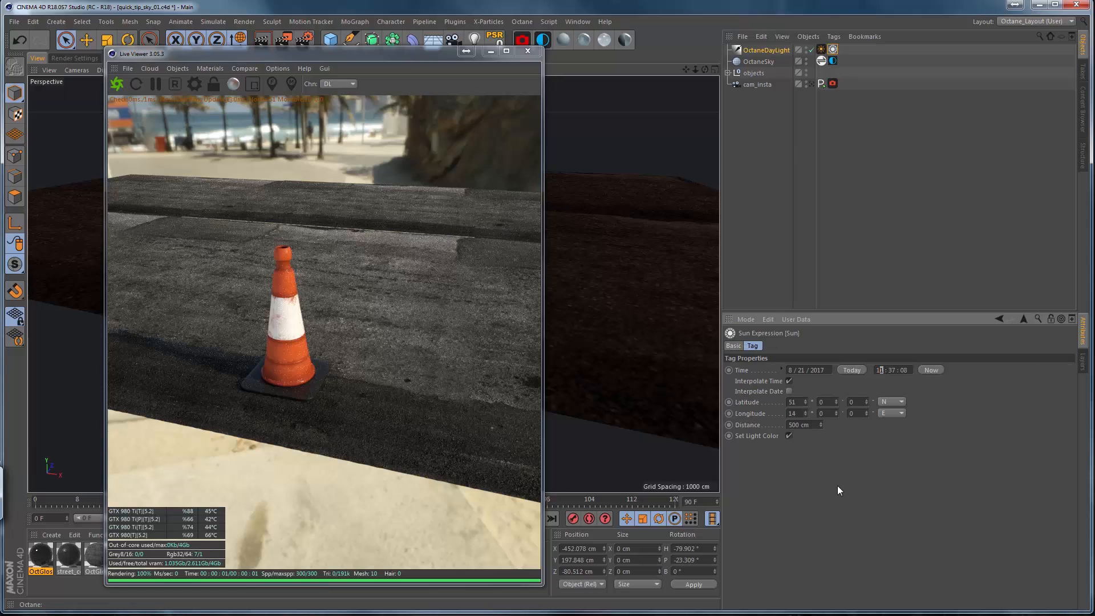
text(0)
key(Return)
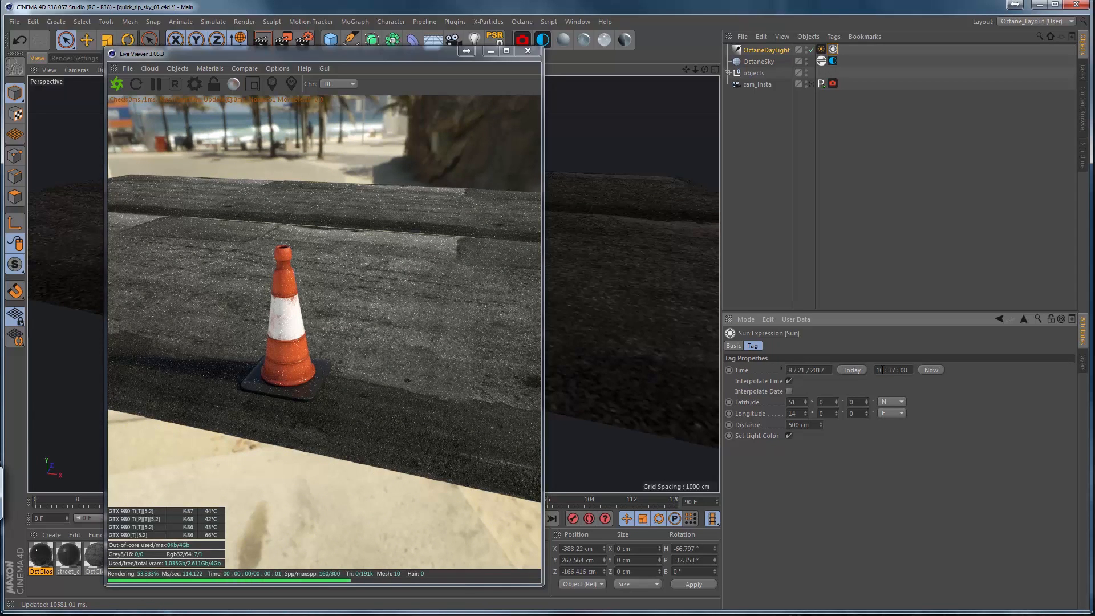
text(8)
key(Return)
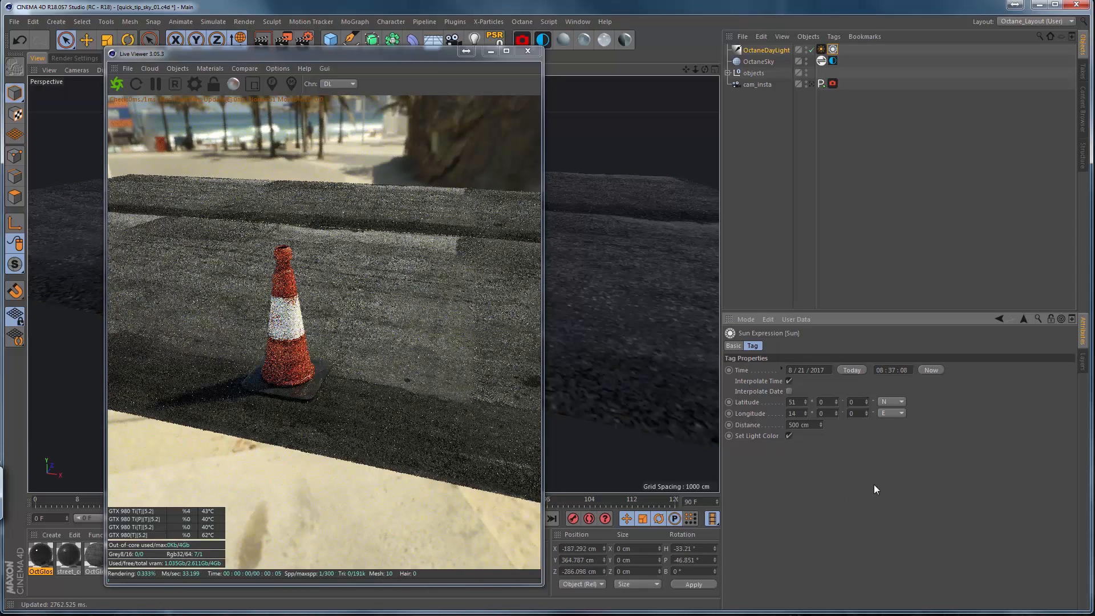
click(821, 49)
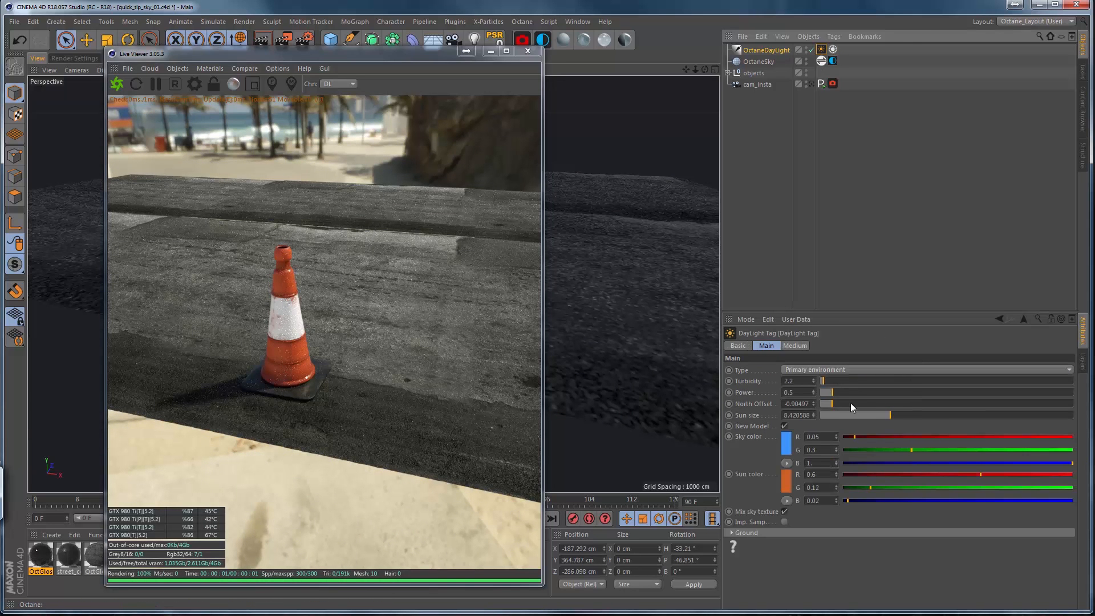
drag(845, 406, 862, 409)
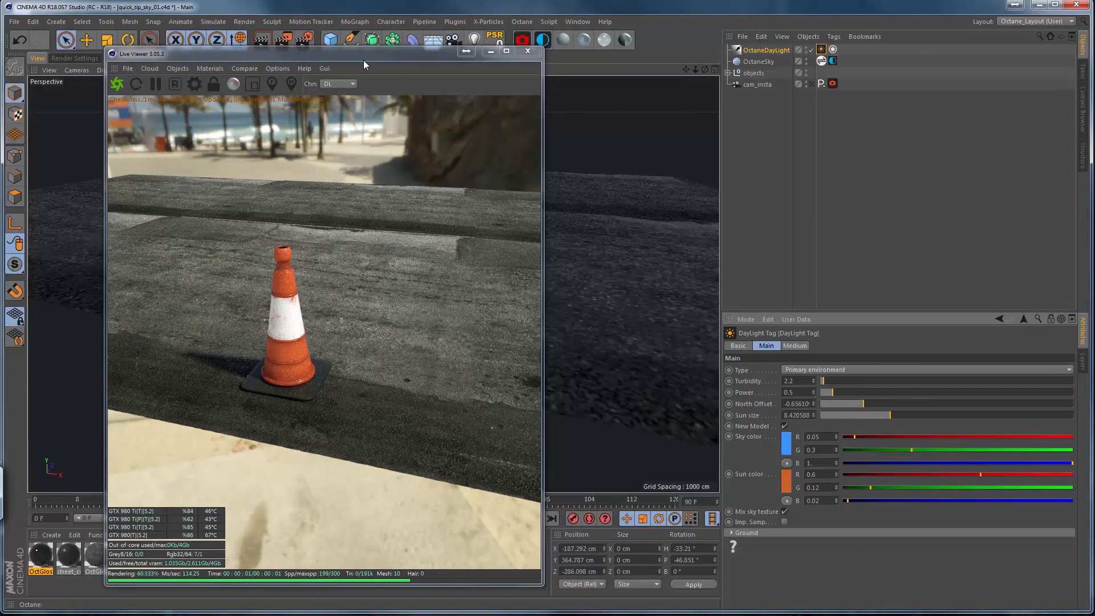
Move the Live Viewer clear of the viewport, add a sphere beside the traffic cone and raise it about 284 cm.
drag(366, 55, 731, 87)
click(329, 43)
click(539, 77)
drag(374, 274, 464, 263)
drag(436, 148, 436, 142)
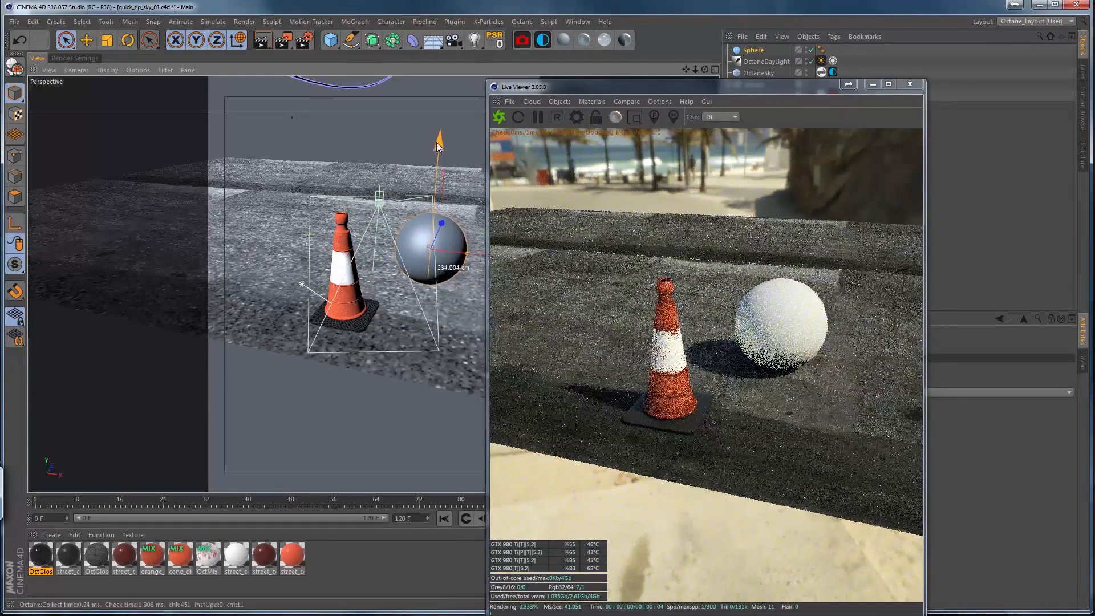
Create a new Octane glossy material and open it for editing.
click(584, 41)
double_click(44, 563)
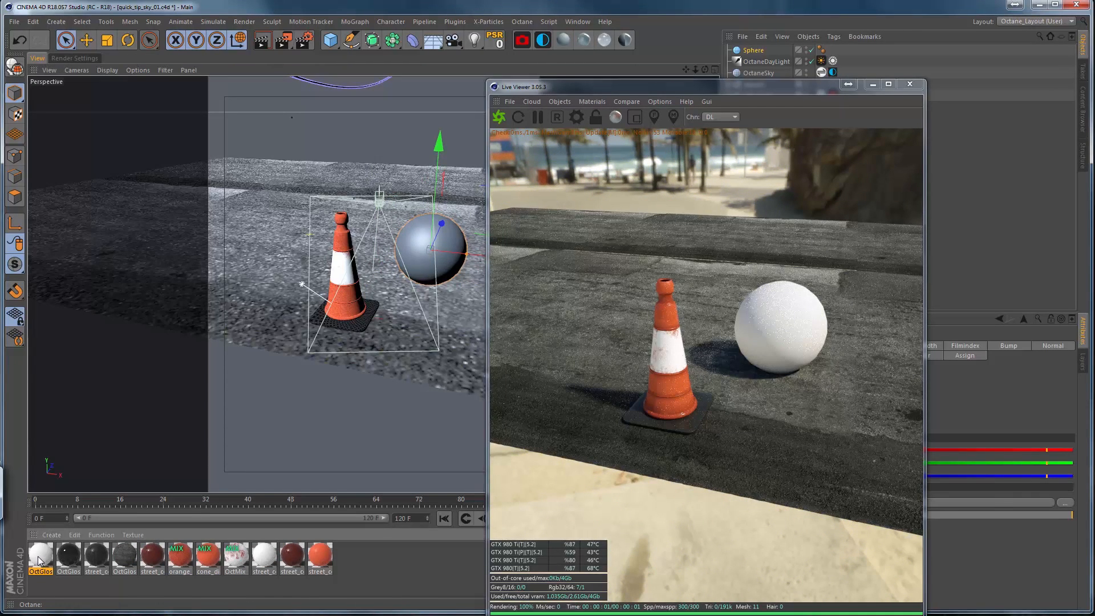
click(531, 73)
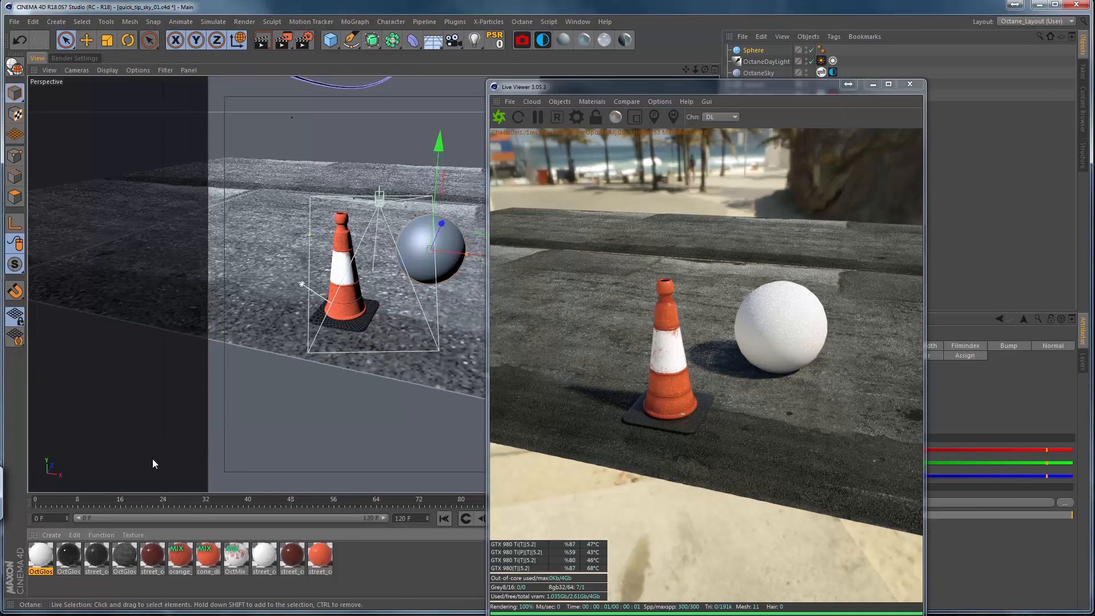
Move the Live Viewer clear of the material settings and apply the black Octane glossy material to the sphere.
drag(527, 88, 216, 44)
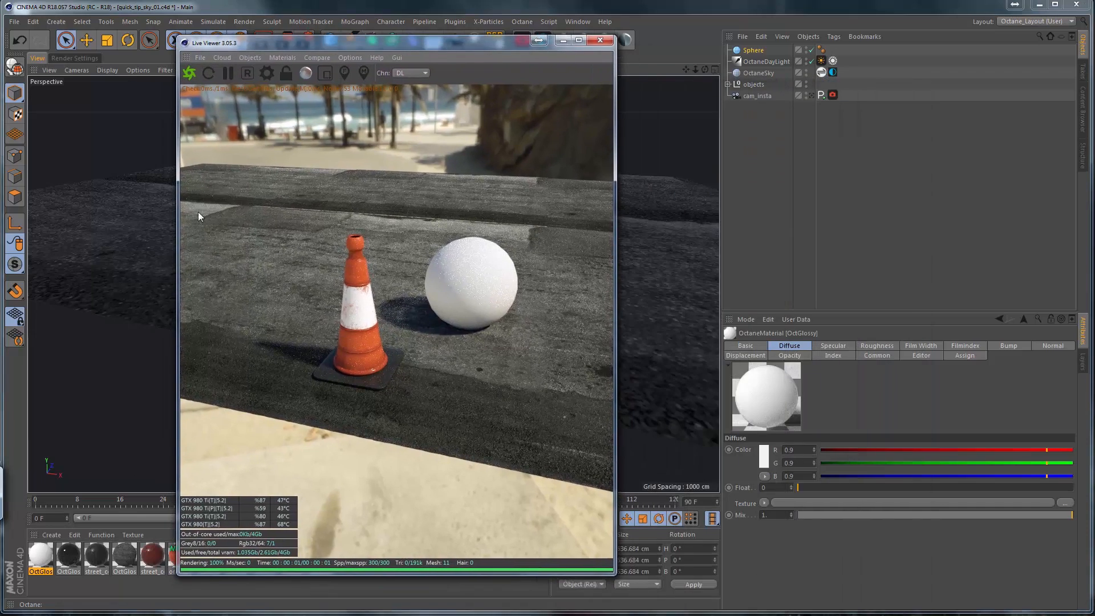
drag(760, 50, 761, 52)
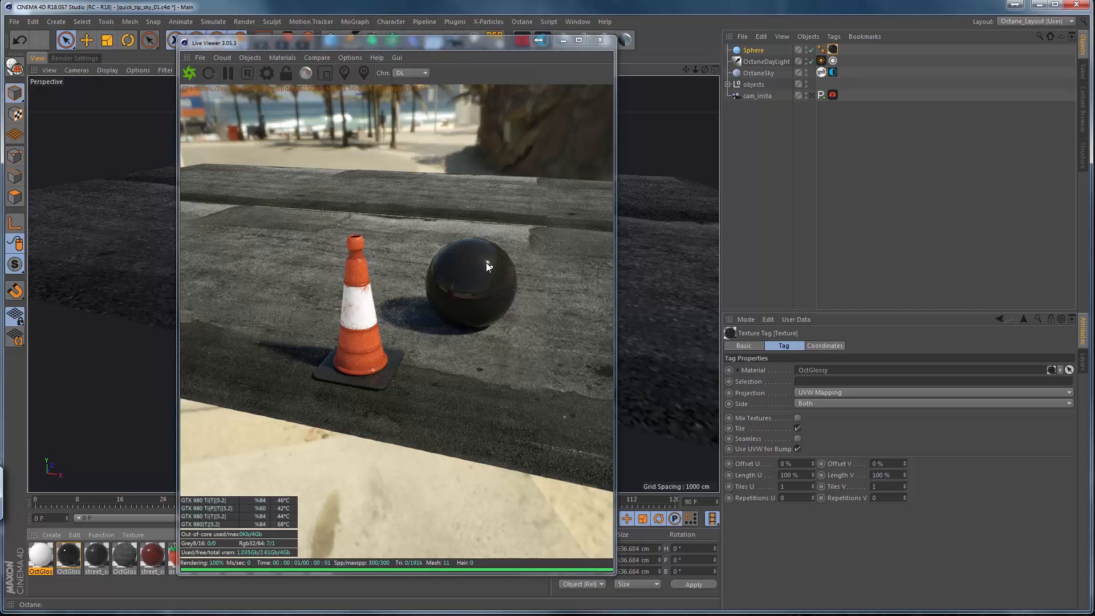
Set the daylight's Sun expression time first to 08:00:08 and subsequently to 07:45:08.
click(832, 61)
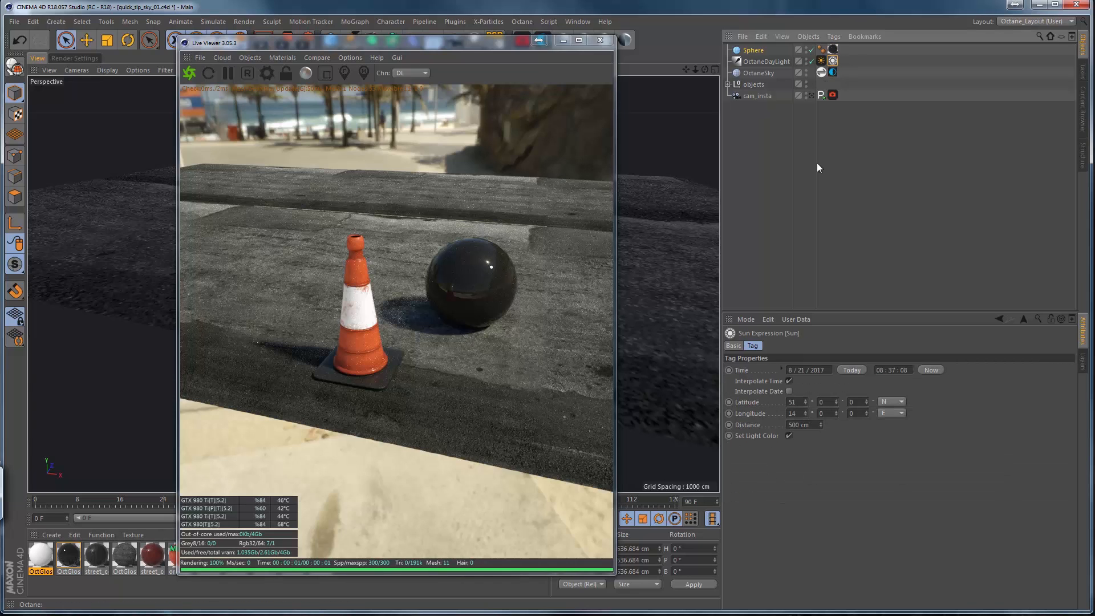
click(894, 371)
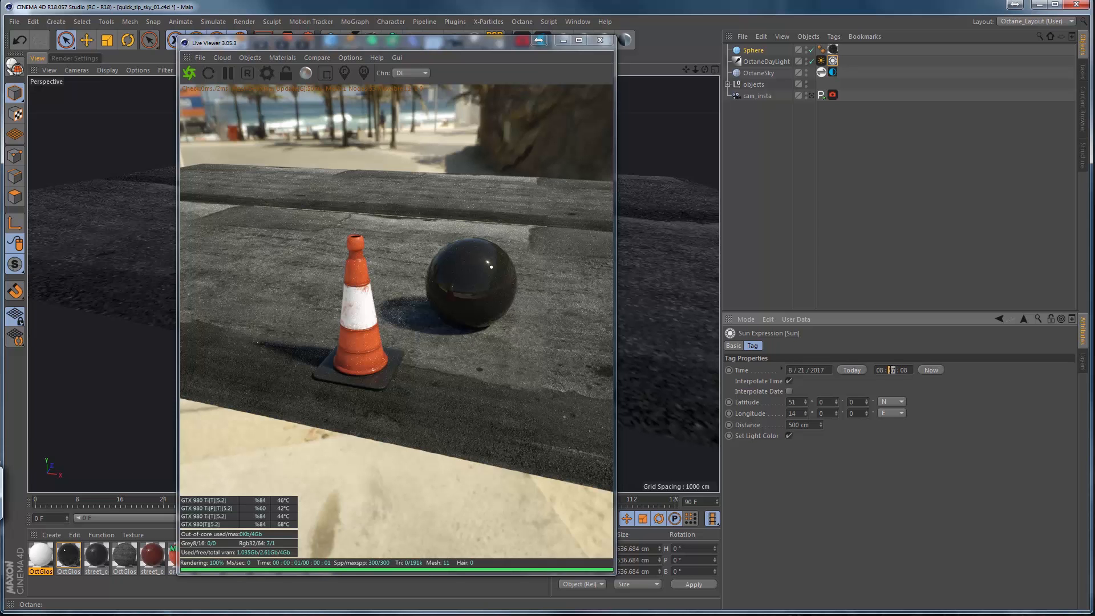
text(00)
key(Return)
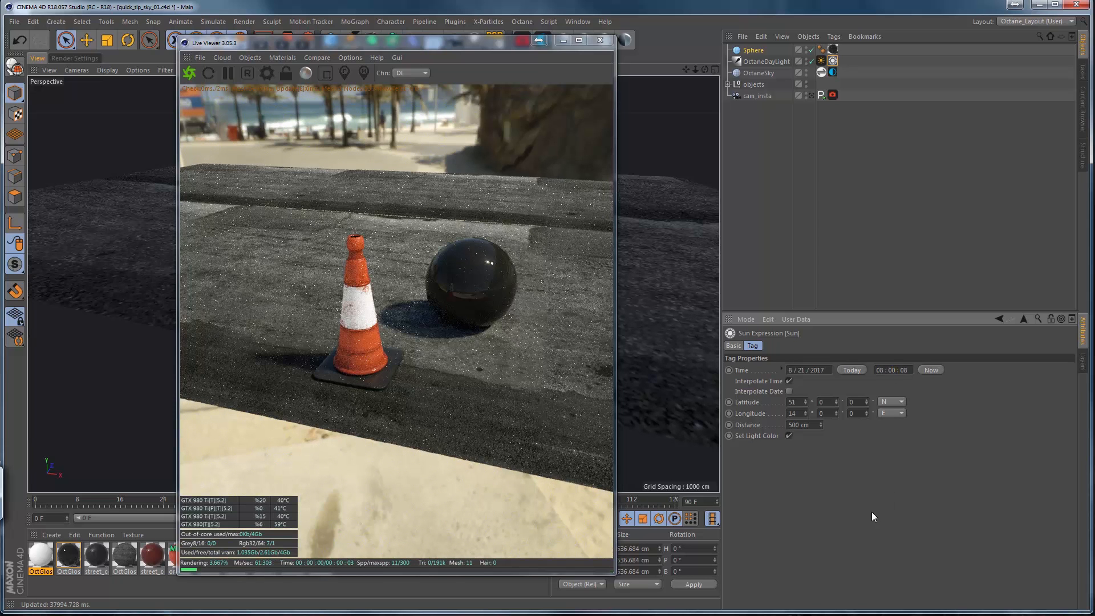
click(881, 370)
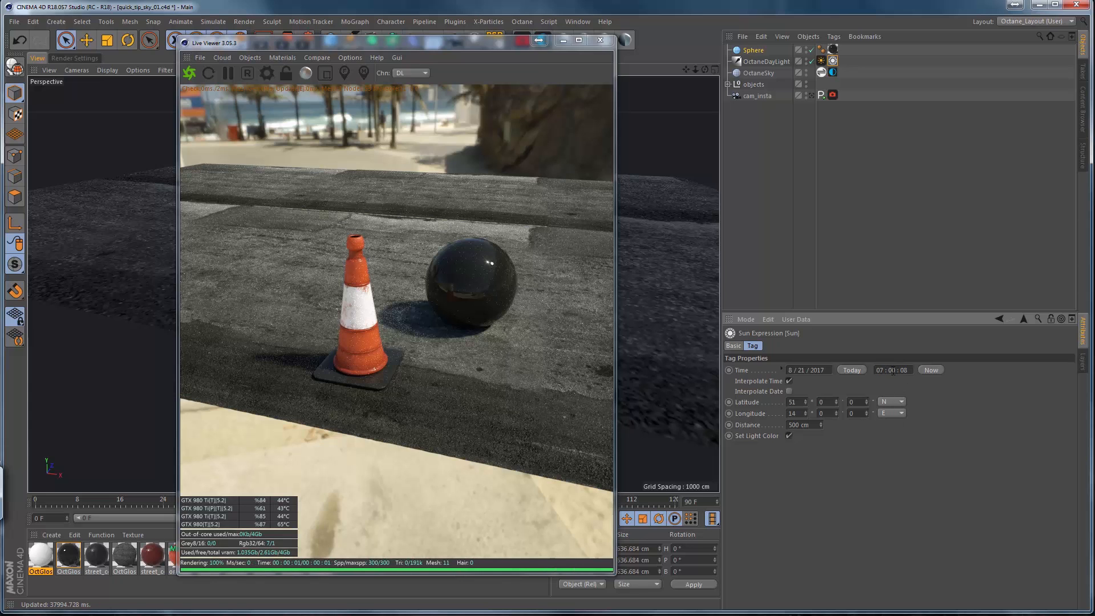
click(892, 370)
text(45)
key(Return)
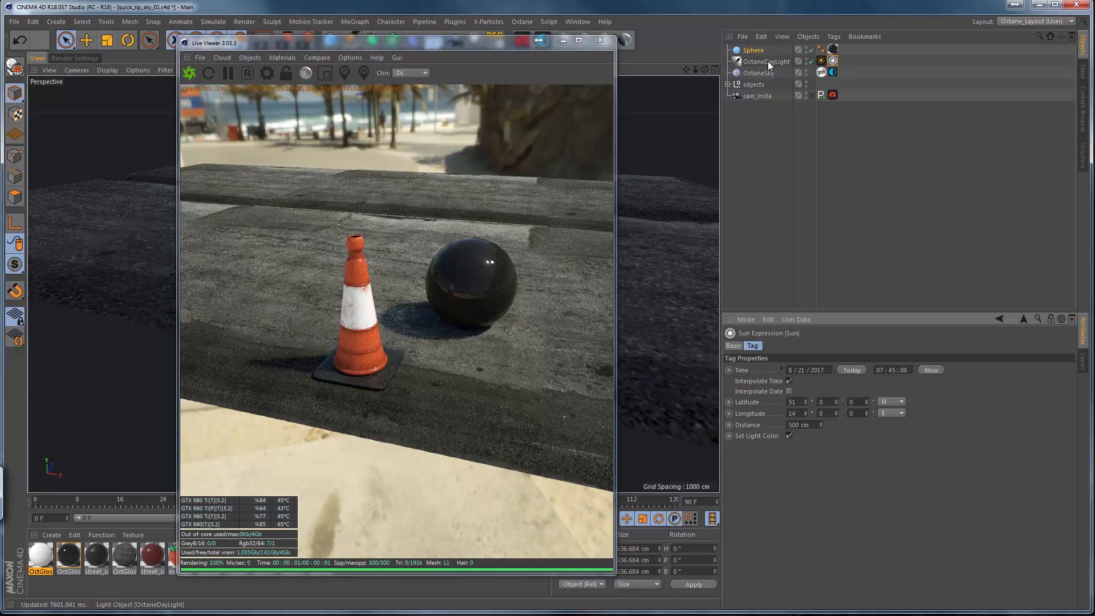
Set the DayLight tag's north offset to about -0.683 and rotate the HDRI sky environment to a RotX of about -0.16.
click(821, 60)
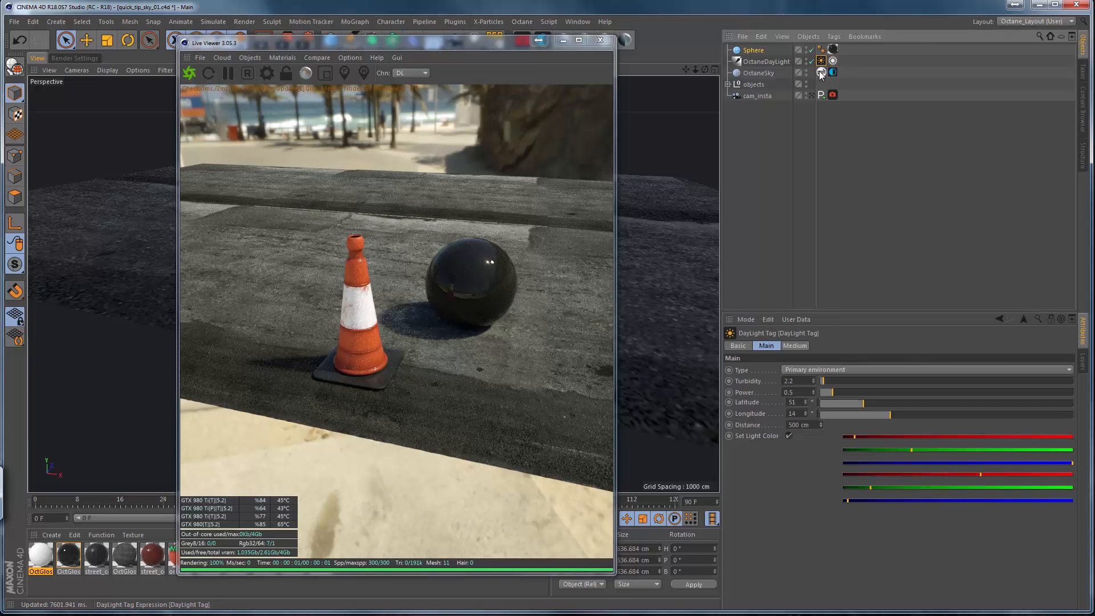
mouse_move(864, 402)
mouse_down()
mouse_move(883, 398)
mouse_move(848, 411)
mouse_move(869, 402)
mouse_up()
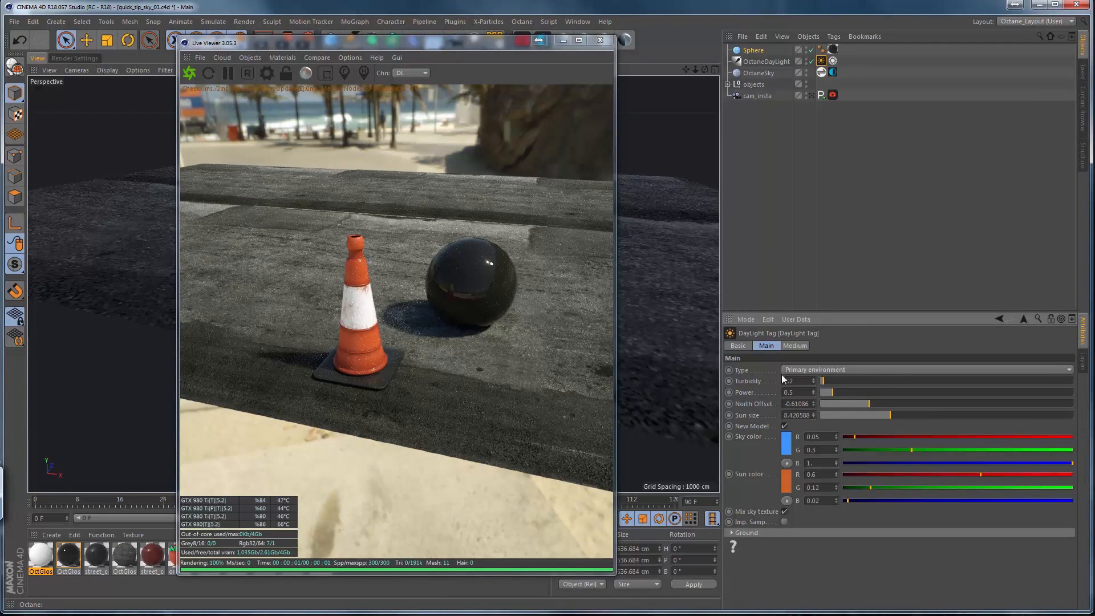
drag(876, 407, 864, 402)
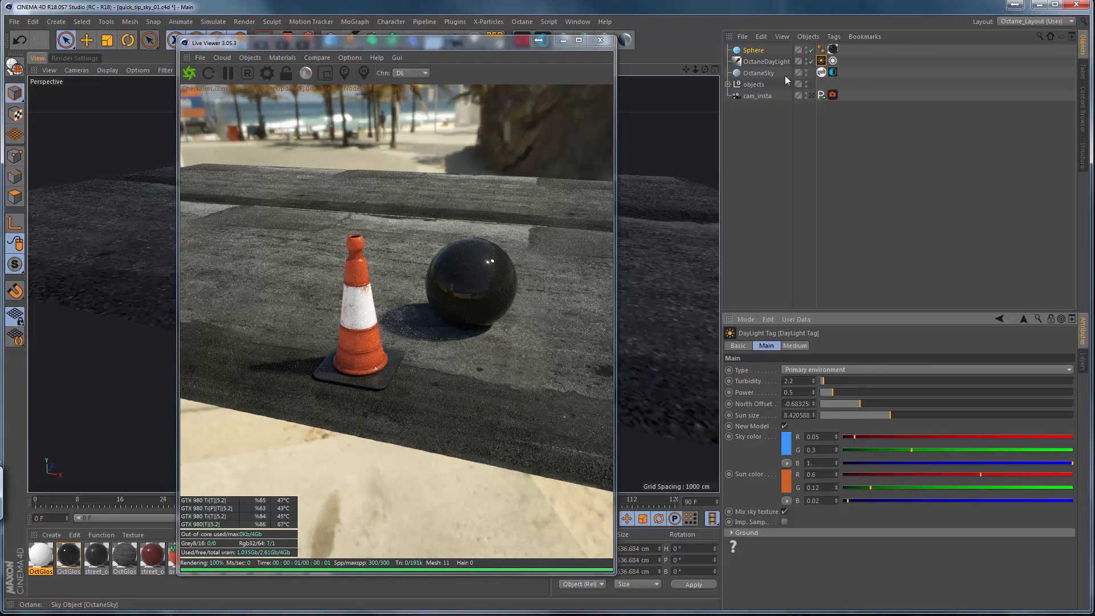
click(832, 71)
drag(914, 446, 930, 436)
Step the Sun expression time from 07:35:08 to 07:15:08 and set the sky environment's RotX to about -0.143.
click(832, 61)
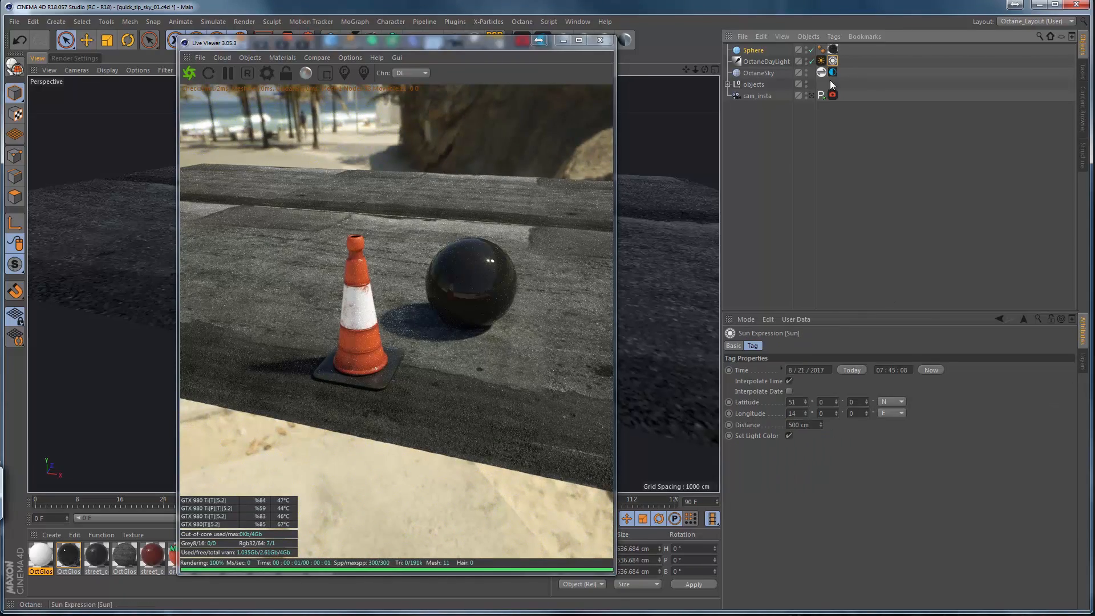
click(891, 370)
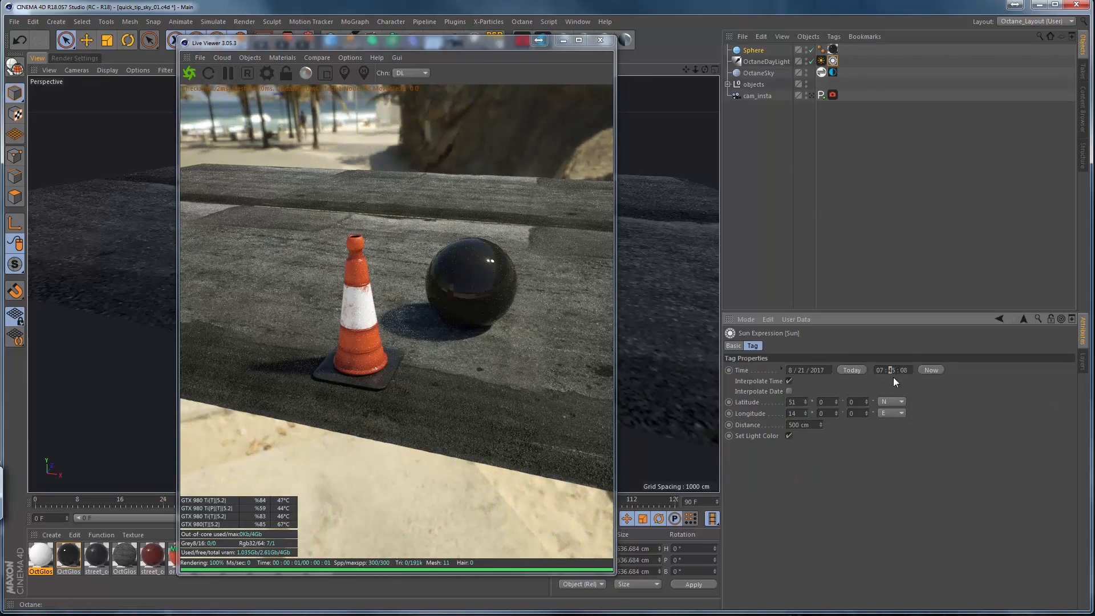
text(3)
key(Return)
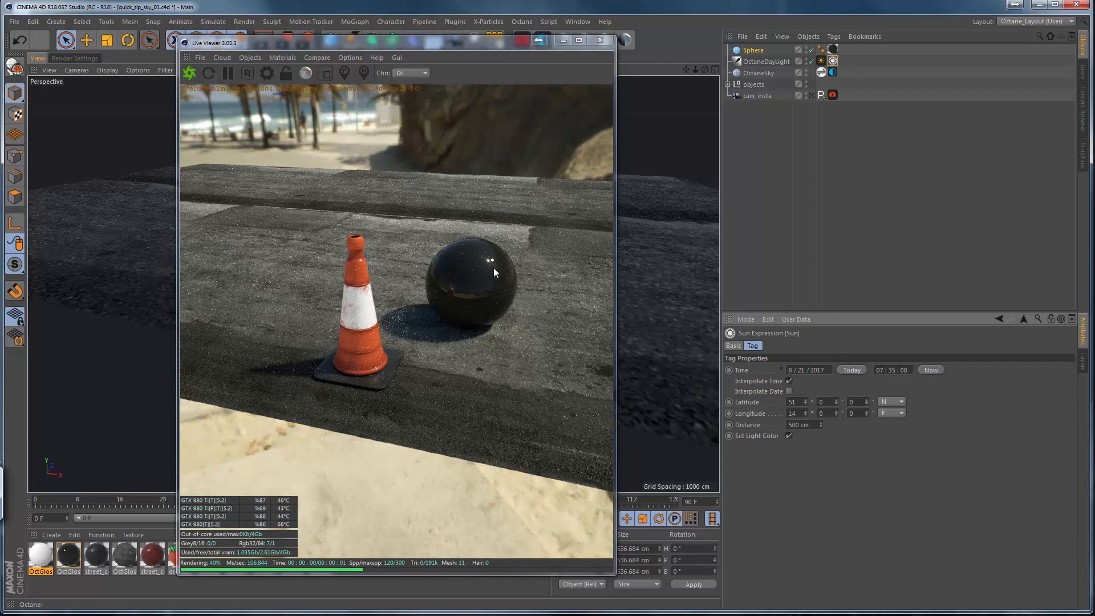
click(890, 370)
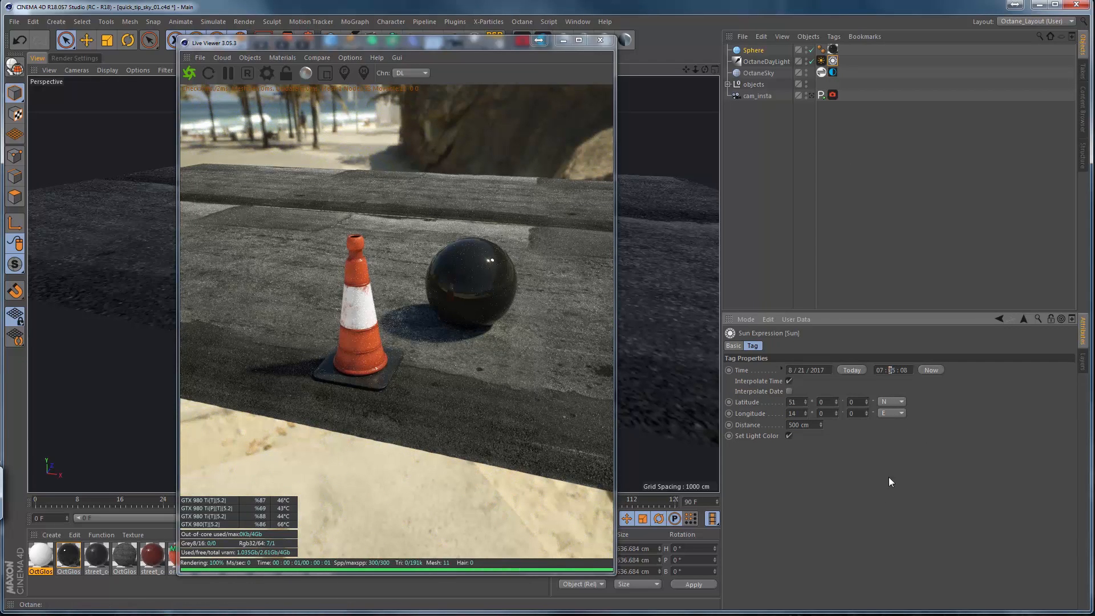
text(1)
key(Return)
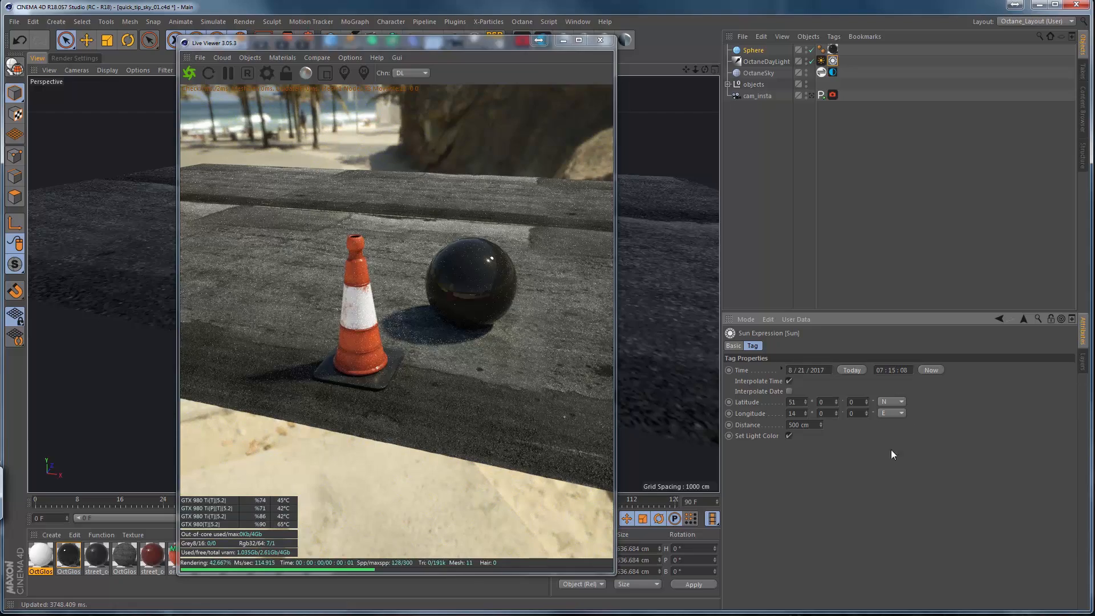
click(832, 72)
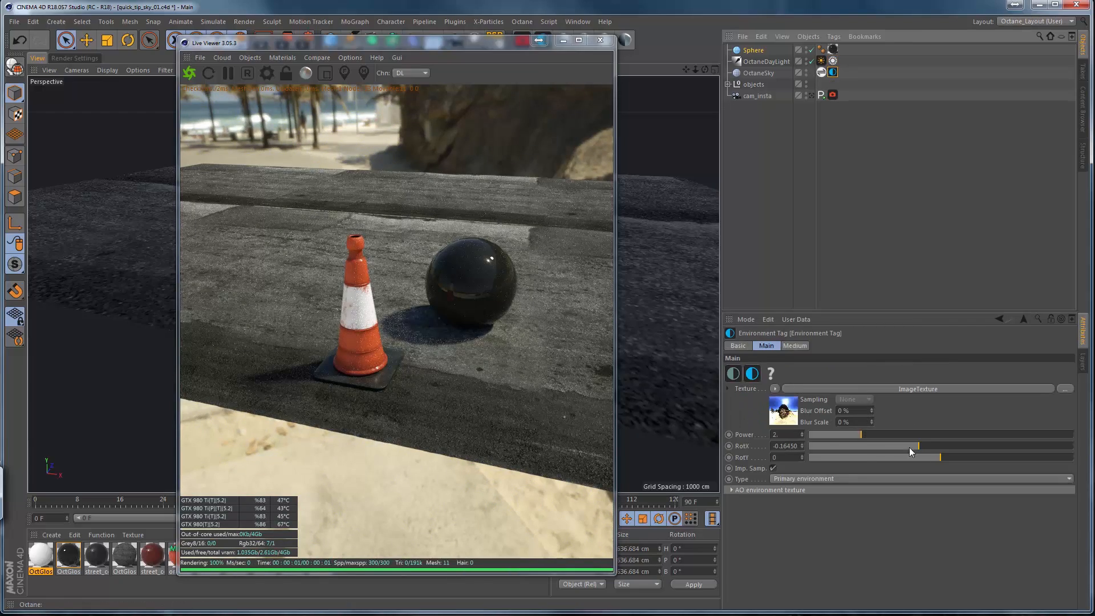
drag(909, 447, 922, 443)
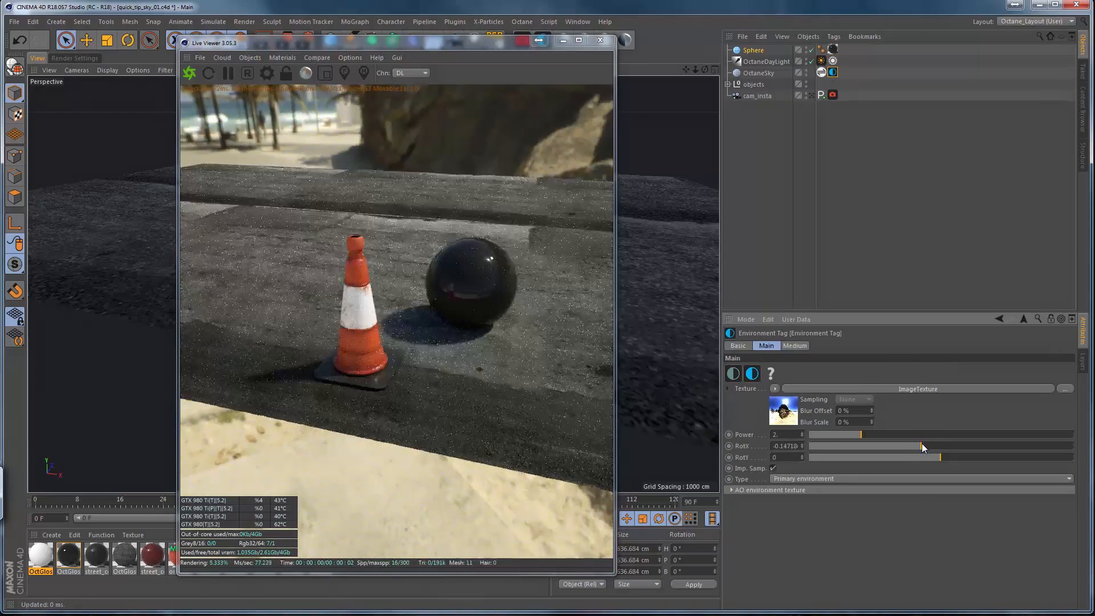
Lower the sun by setting the Sun expression time to 07:00:08, 06:25:08 and finally 06:00:08.
click(832, 61)
double_click(893, 370)
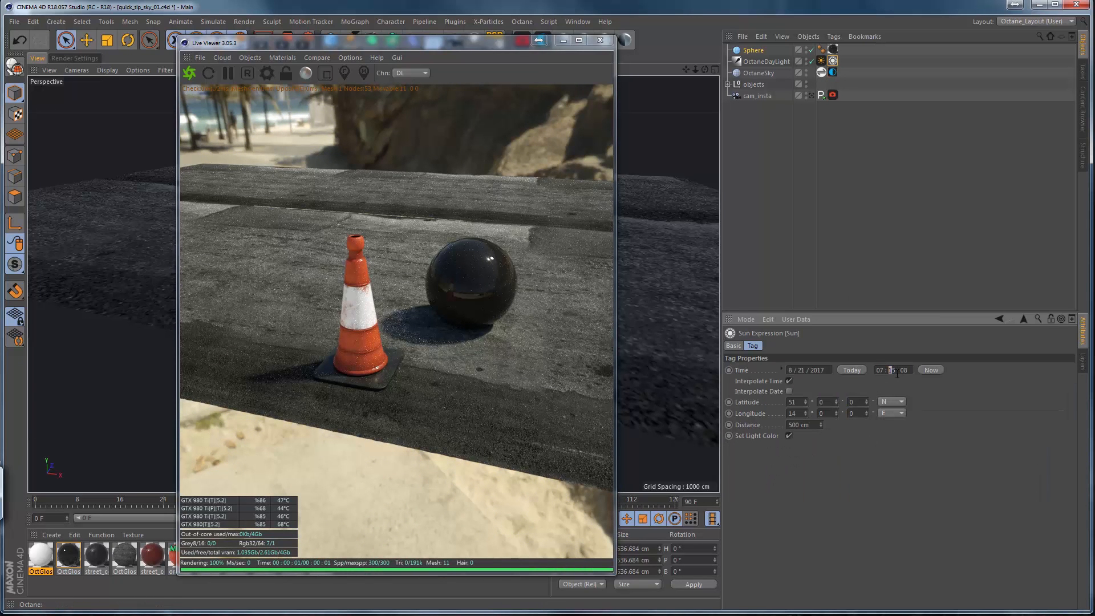
text(00)
key(Return)
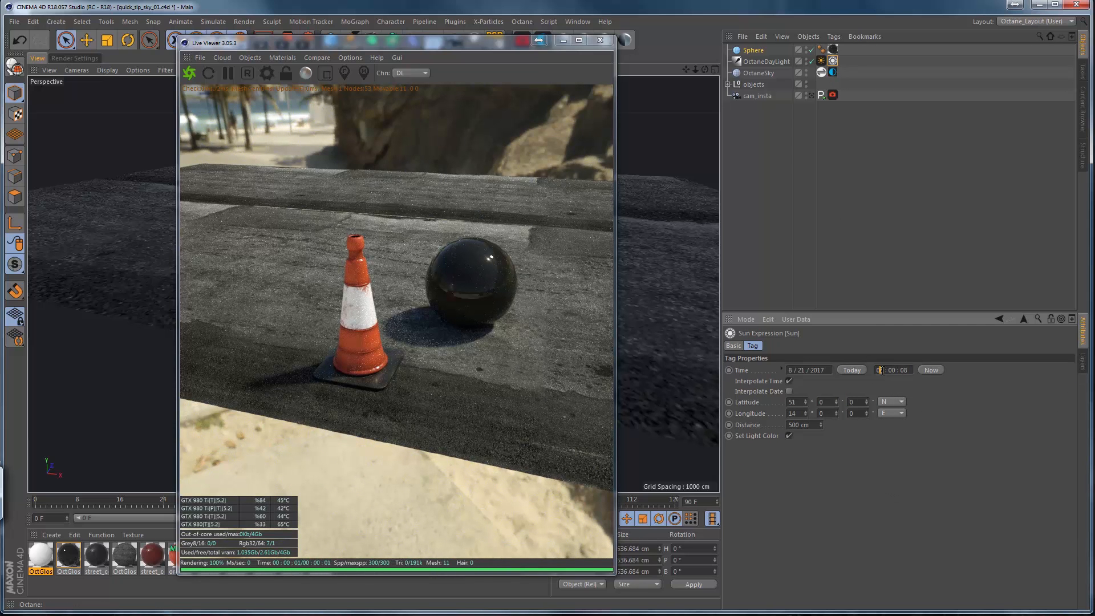
text(06 : 25)
key(Return)
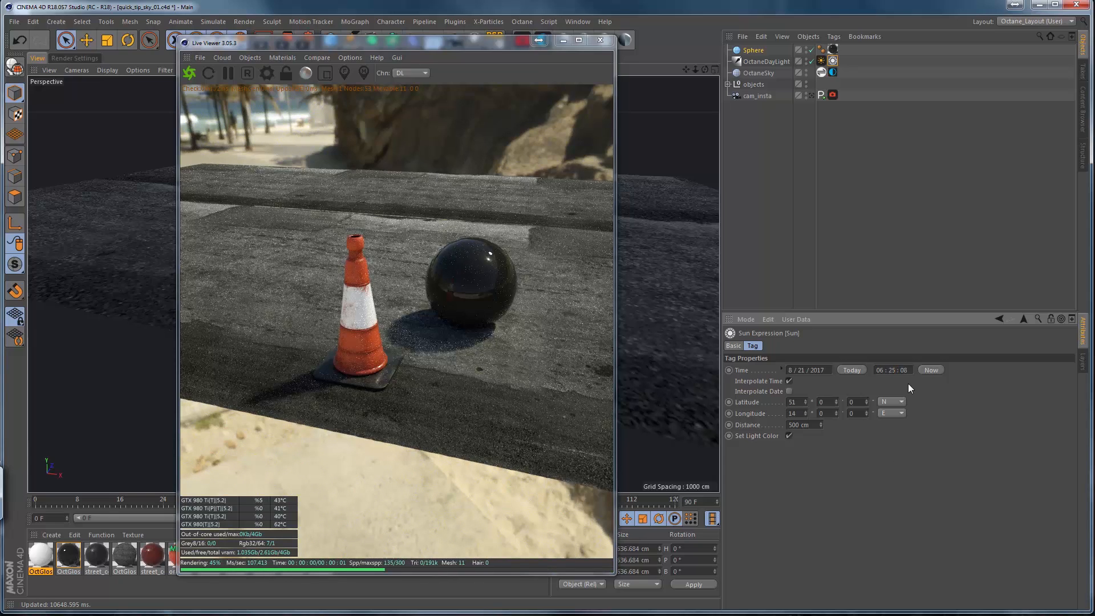
click(897, 370)
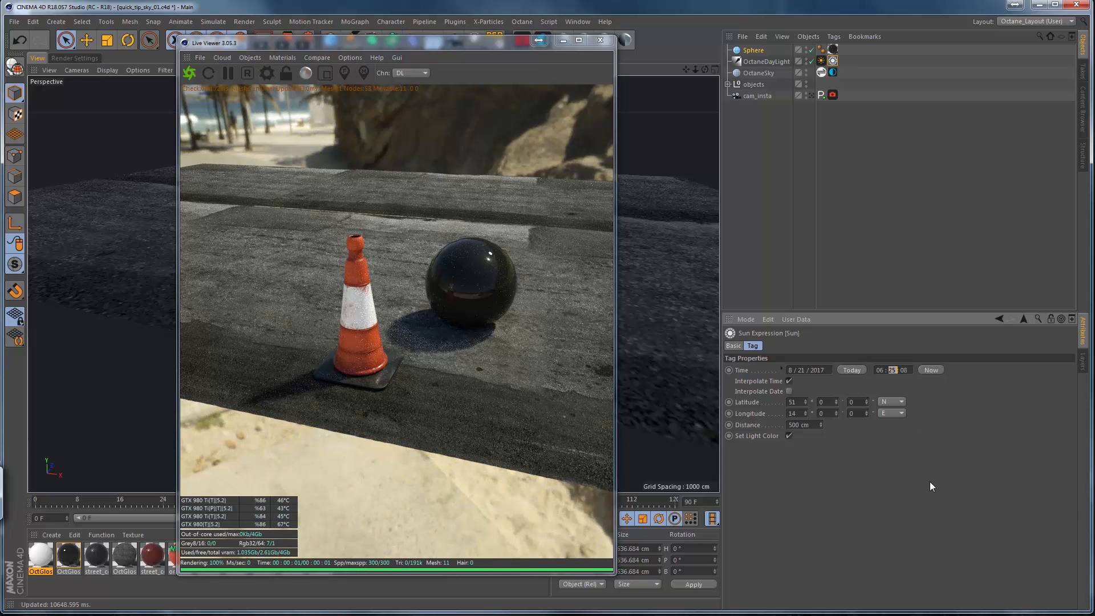
text(00)
key(Return)
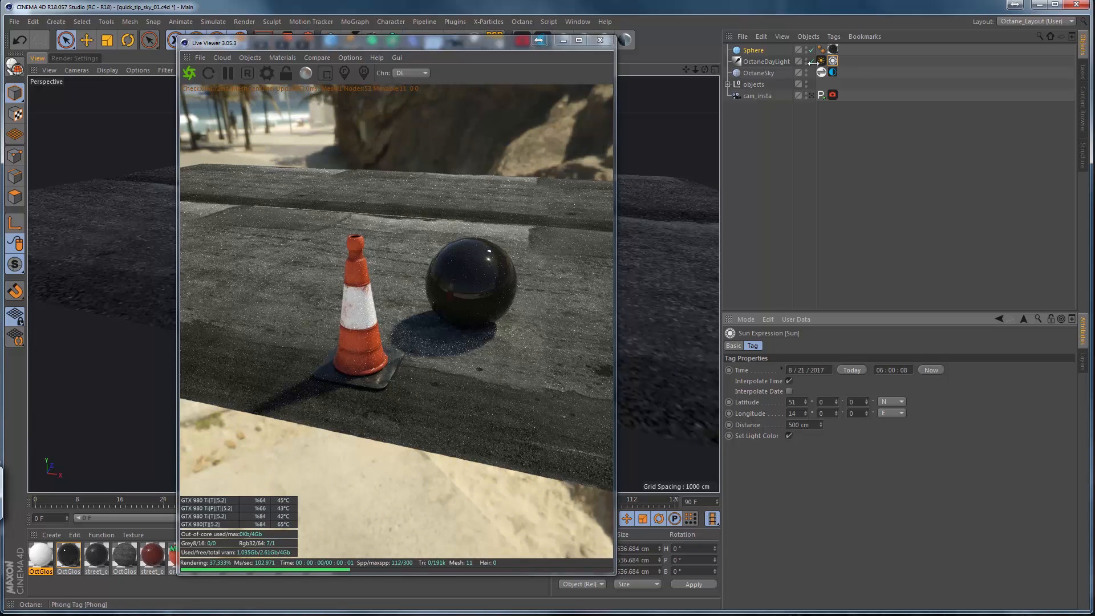
Rotate the HDRI sky environment to a RotX of about -0.033 and a RotY of about -0.048.
click(820, 61)
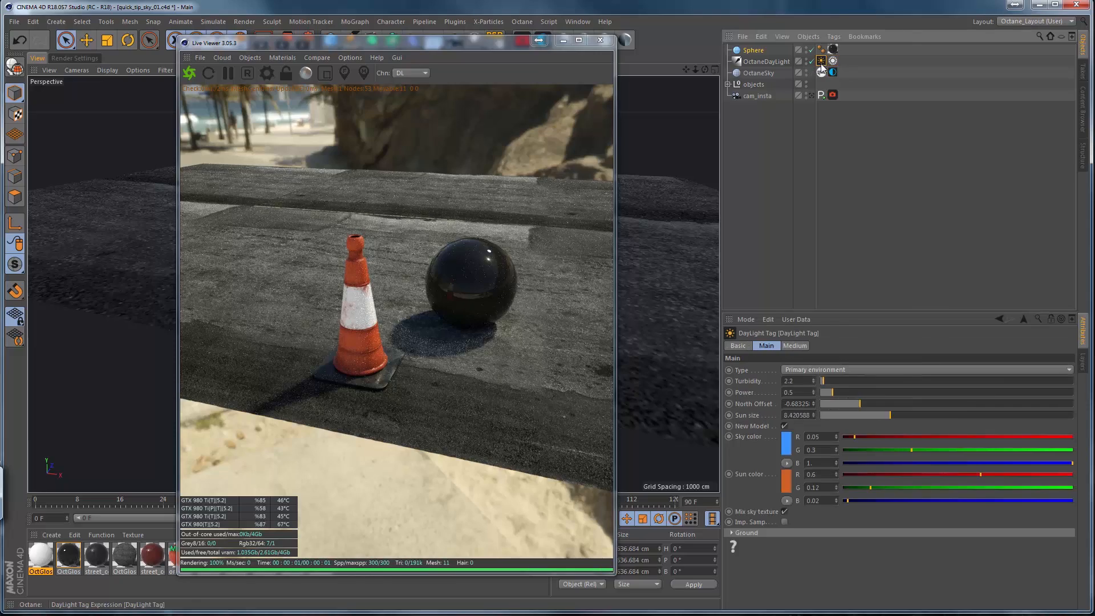
click(832, 71)
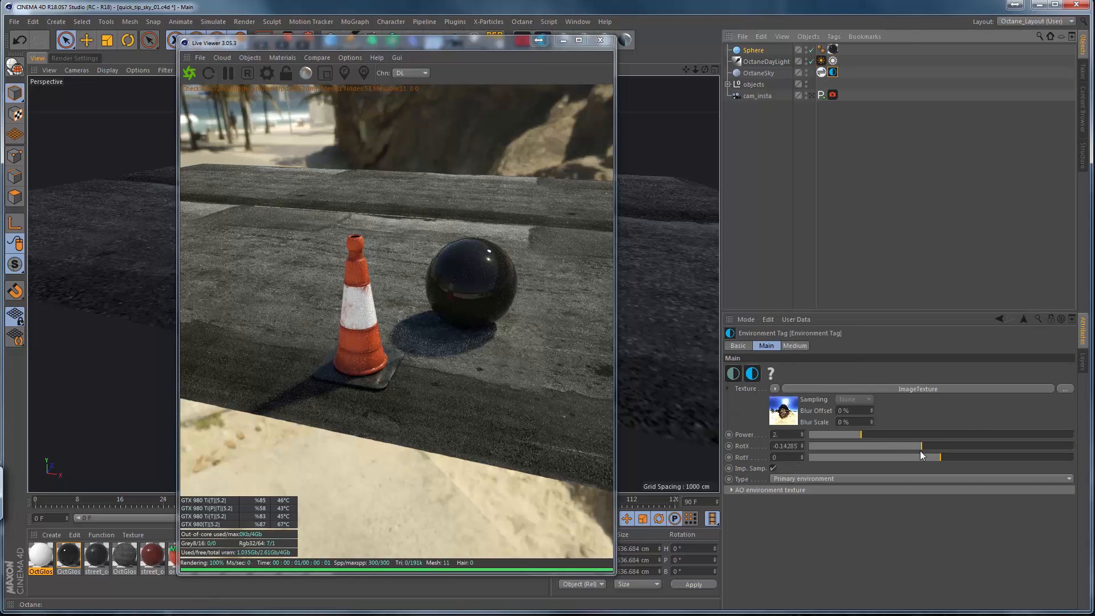
mouse_move(924, 444)
mouse_down()
mouse_move(936, 443)
mouse_move(934, 458)
mouse_move(935, 445)
mouse_up()
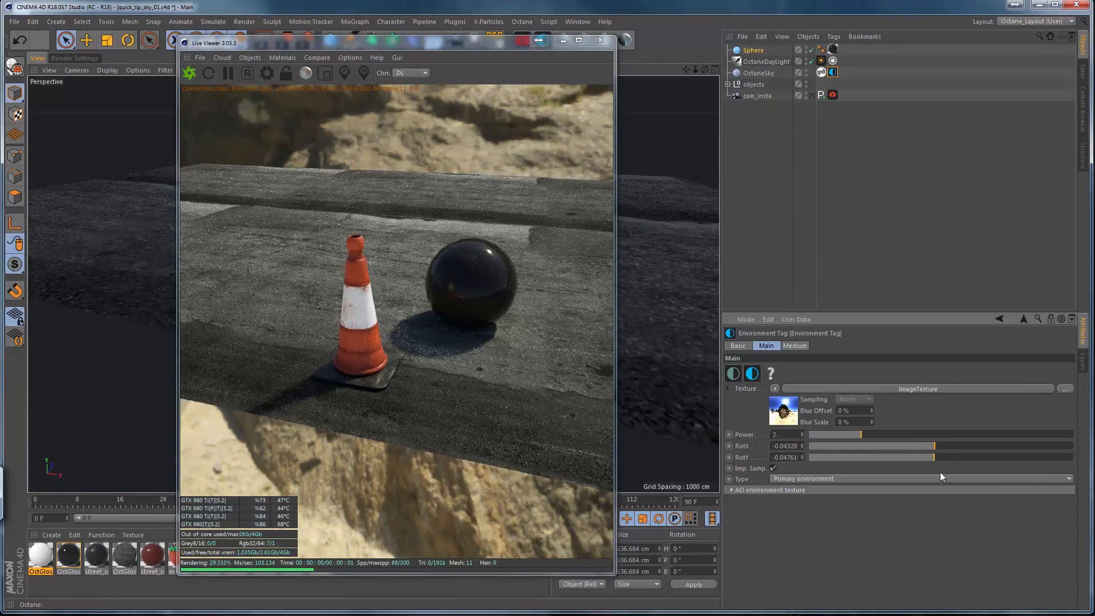
click(802, 448)
click(802, 444)
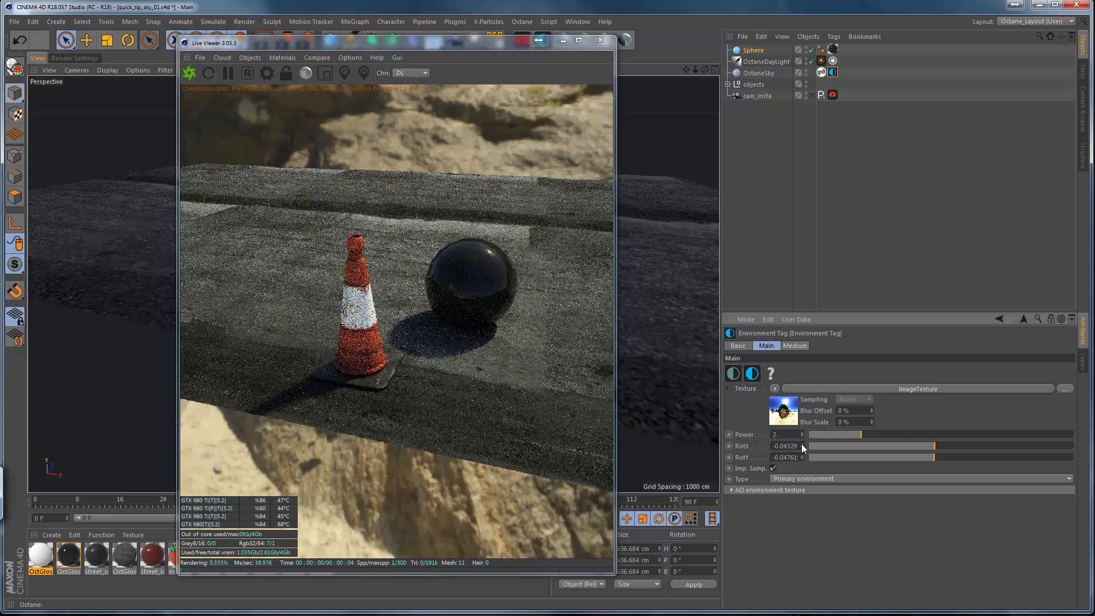
click(801, 445)
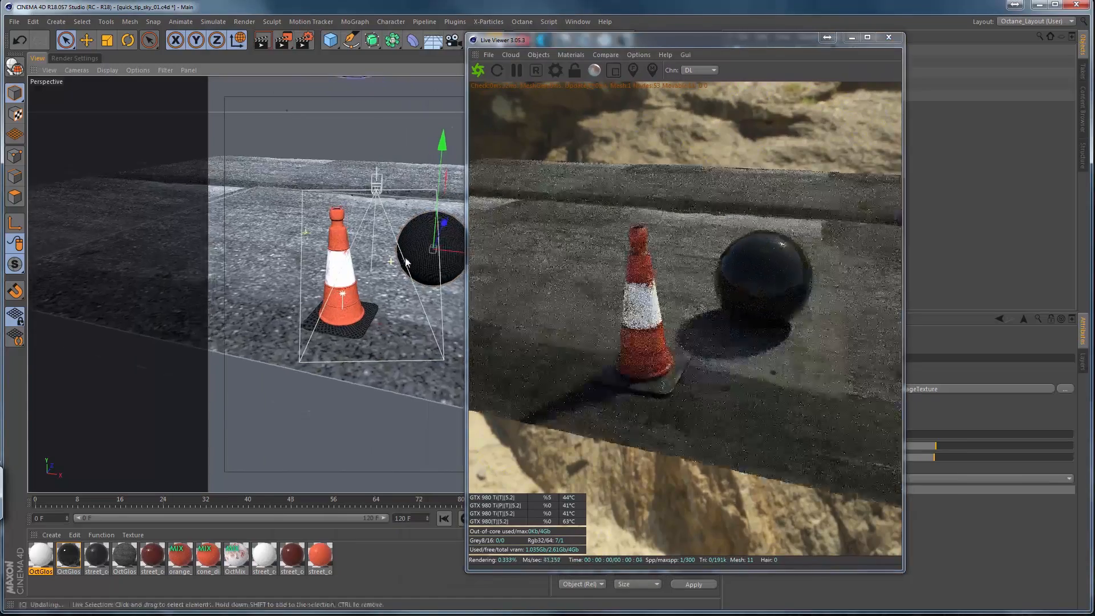
Frame the camera closer on the traffic cone and sphere, and move the Live Viewer clear of the object list and tag settings.
scroll(419, 255, up, 5)
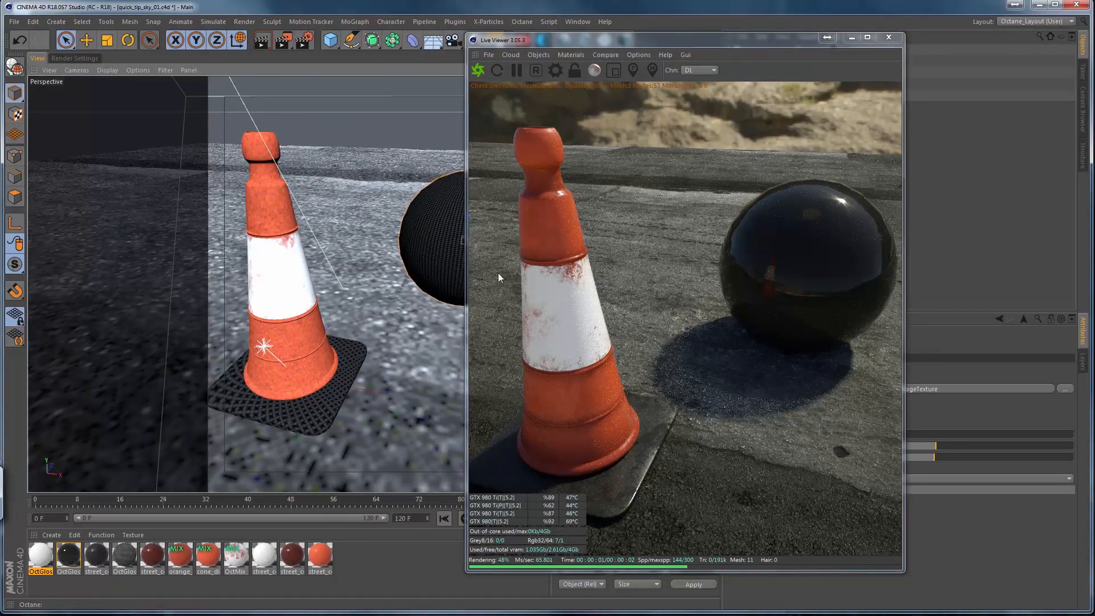
alt+middle_drag(390, 267, 389, 252)
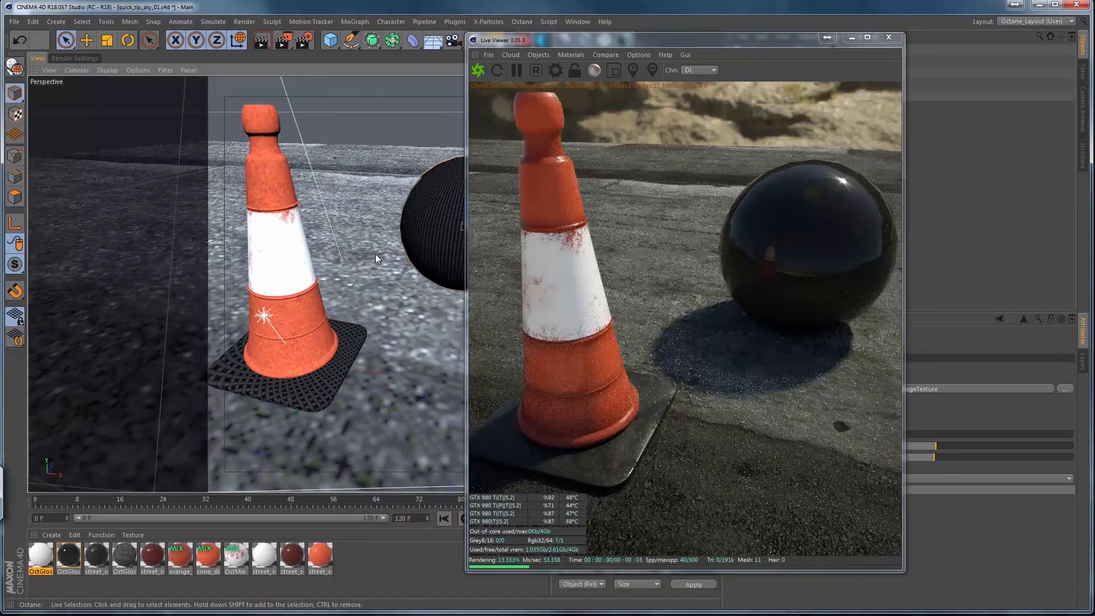
scroll(376, 254, down, 4)
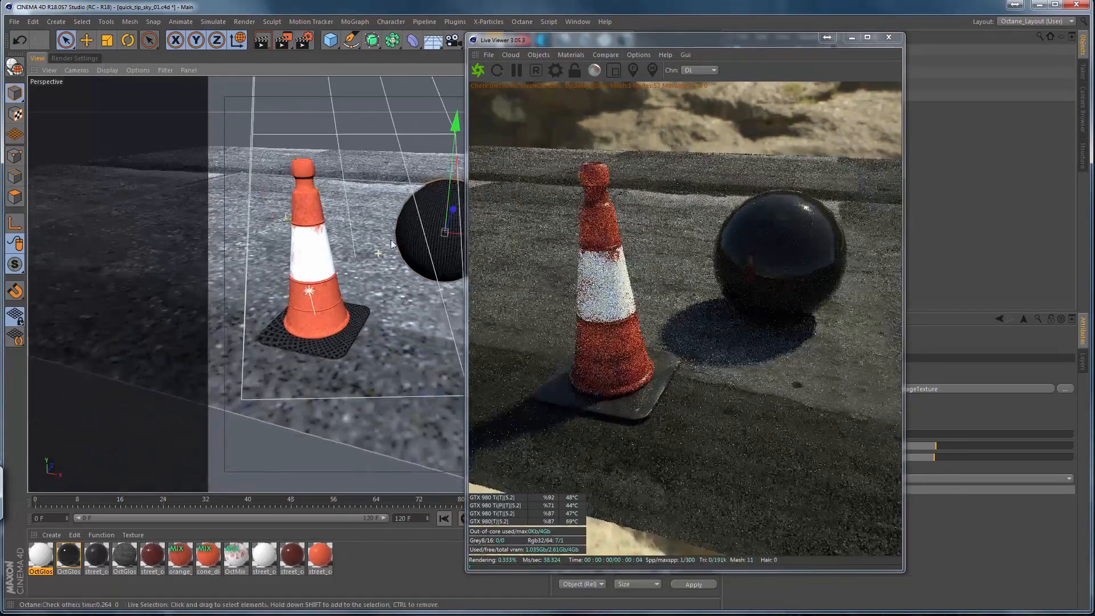
alt+drag(373, 284, 326, 288)
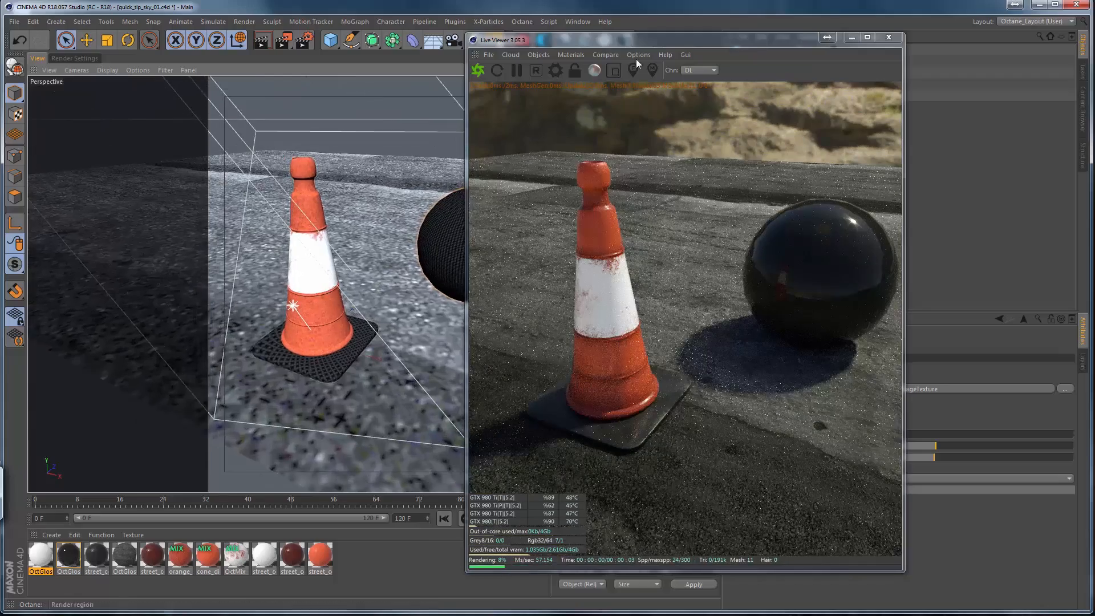
drag(559, 41, 248, 54)
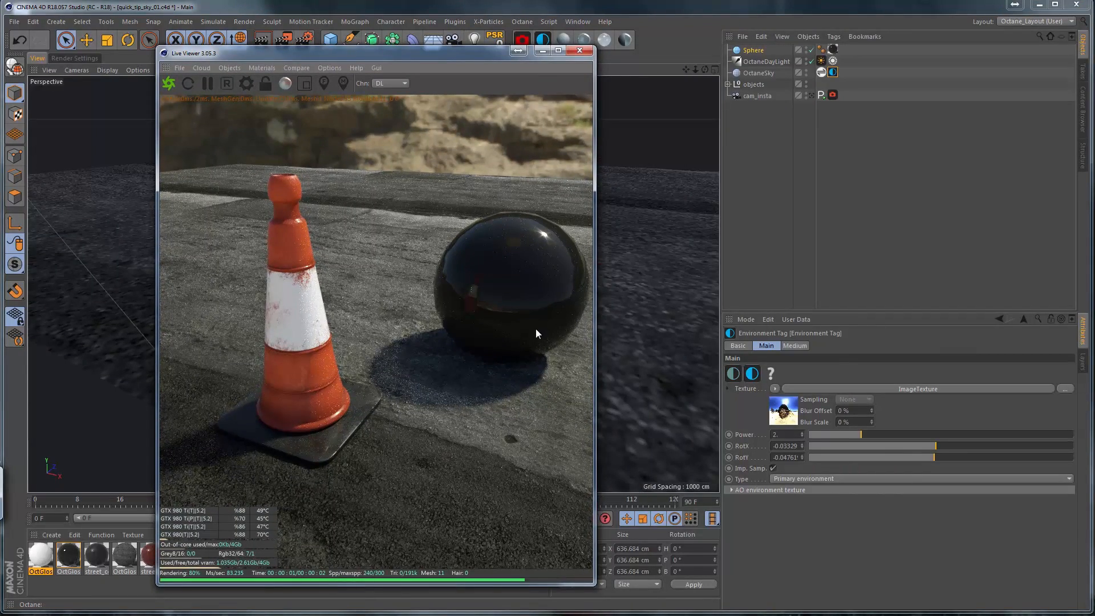
Try different sun sizes on the DayLight tag, settling on about 3.21, and set turbidity to about 4.44 and power to about 1.29.
click(821, 61)
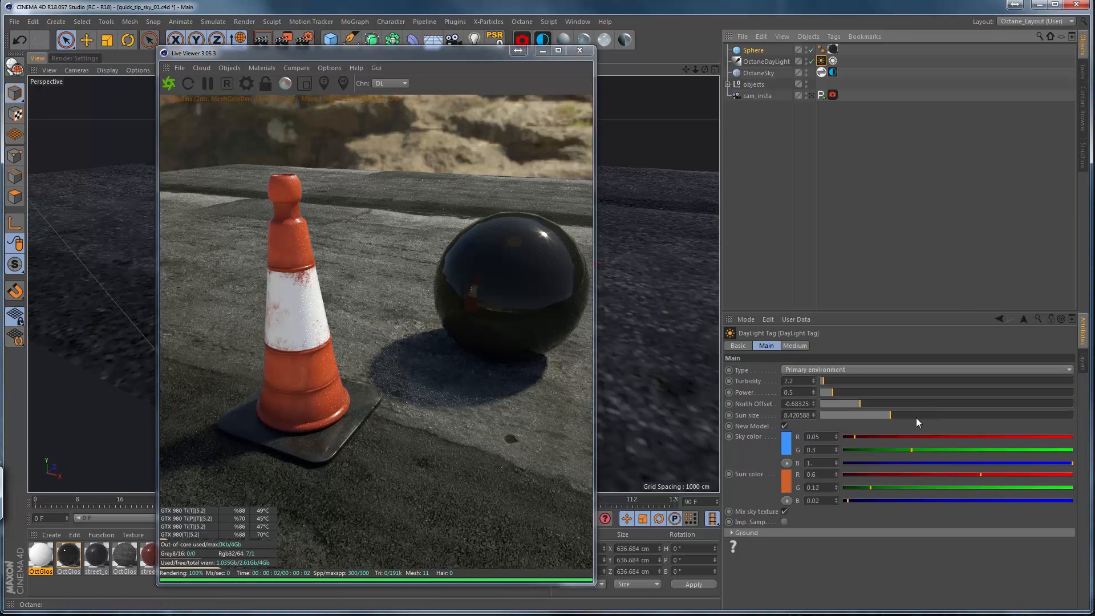
drag(915, 417, 922, 419)
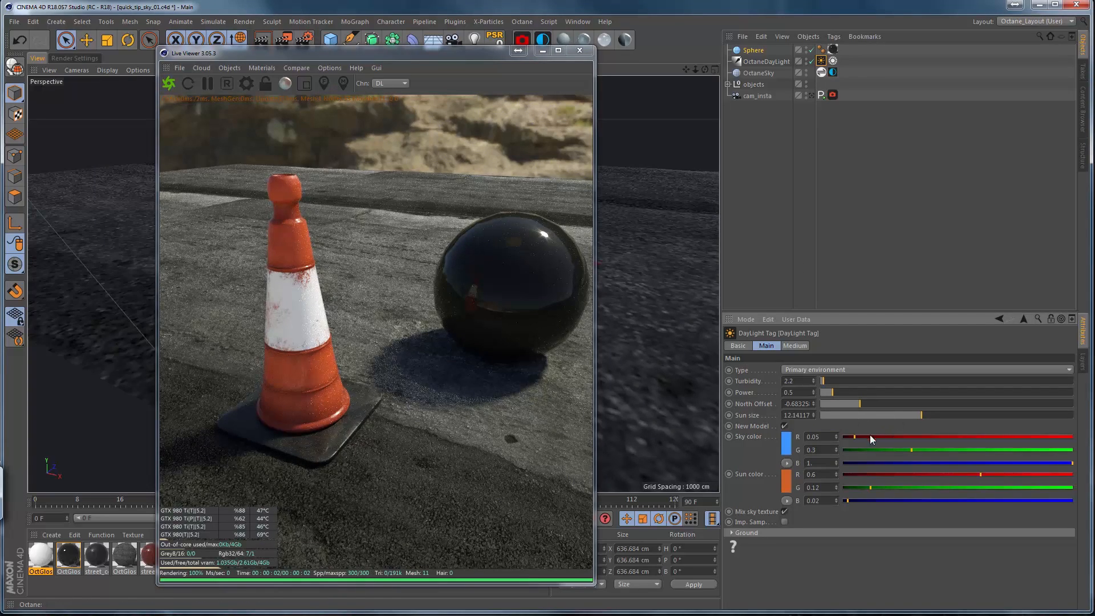
drag(850, 418, 830, 416)
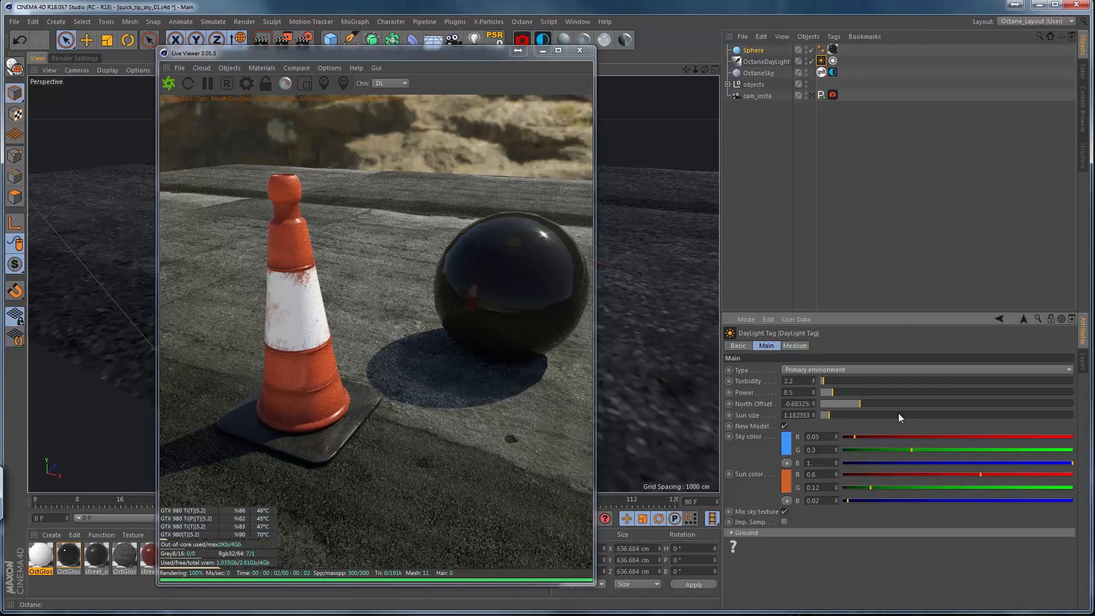
drag(835, 415, 871, 381)
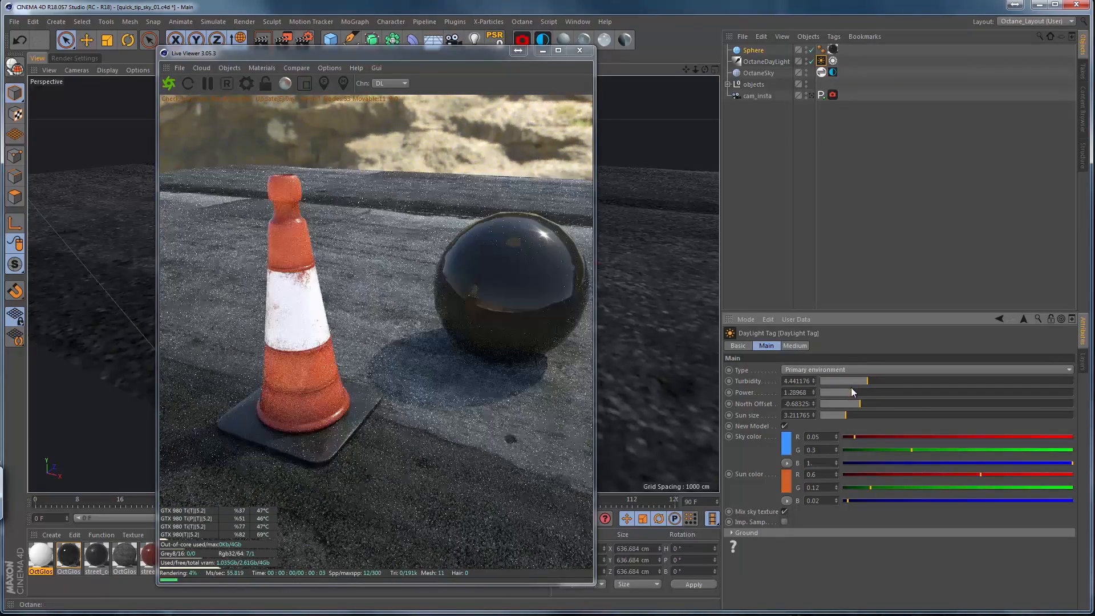